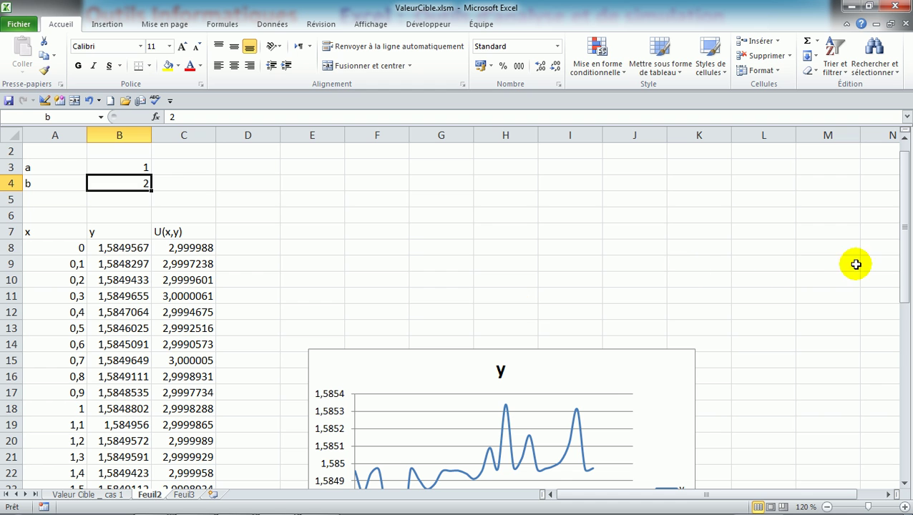
# Set parameter a in cell B3 to 4
pyautogui.moveTo(905, 271); pyautogui.dragTo(897, 390)
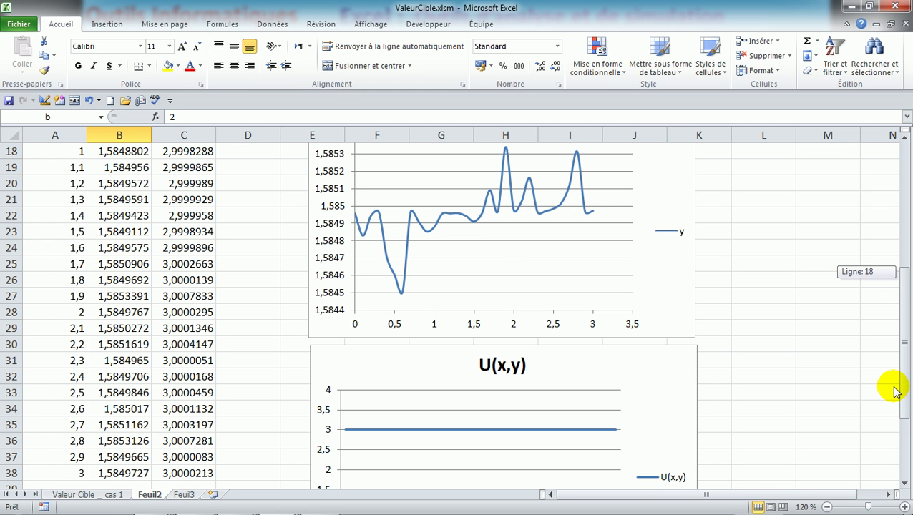
pyautogui.moveTo(896, 390); pyautogui.dragTo(864, 258)
pyautogui.click(128, 179)
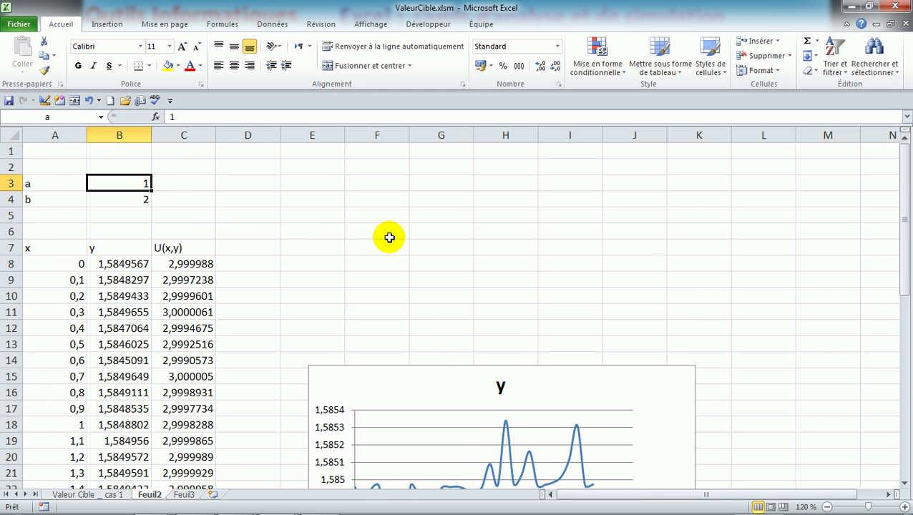
pyautogui.write('4')
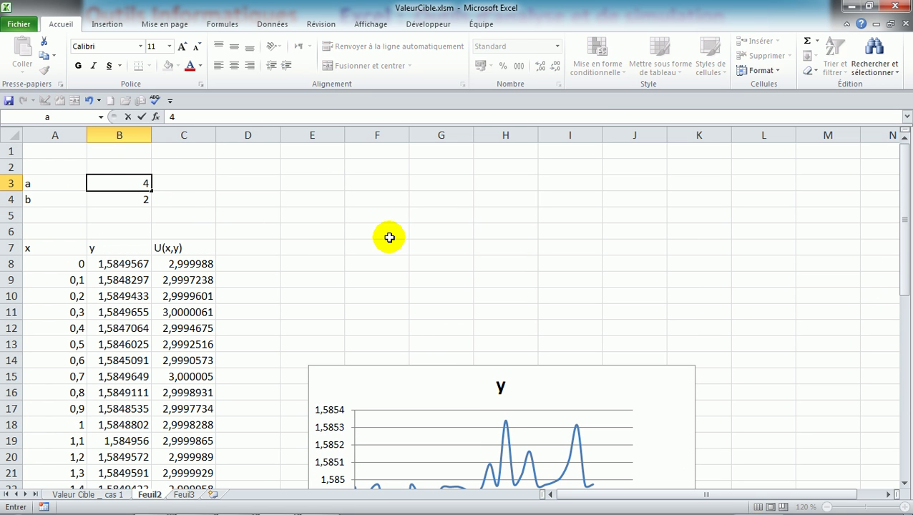
pyautogui.press('Return')
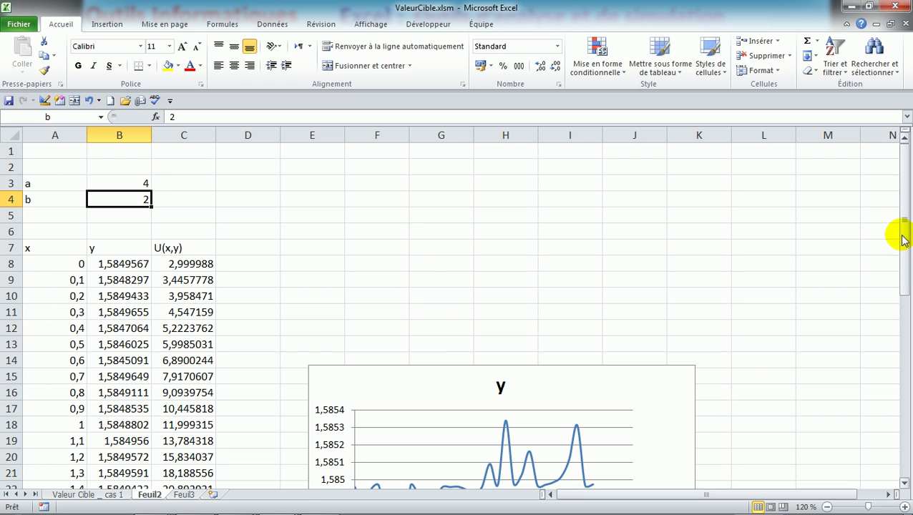
pyautogui.moveTo(900, 243); pyautogui.dragTo(868, 267)
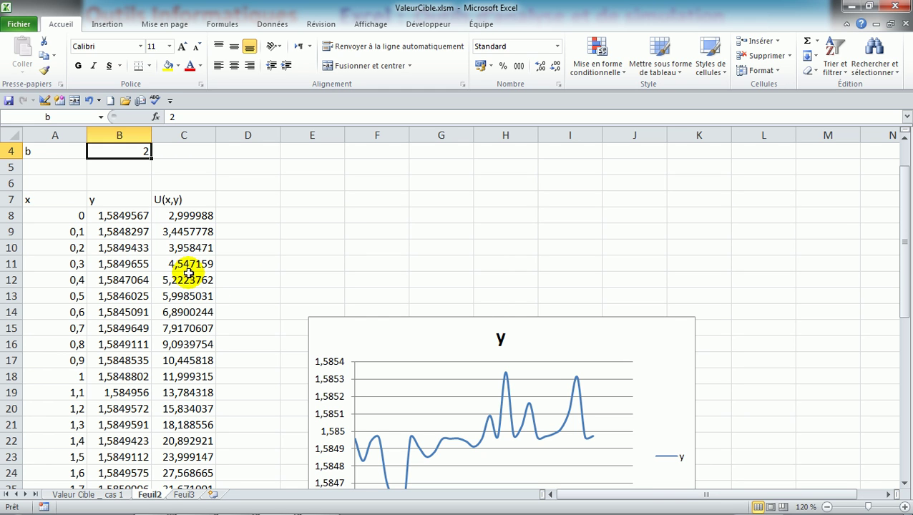
# Edit the ValeurCible macro so that its For loop starts at 8, and close the code editor
pyautogui.moveTo(181, 218); pyautogui.dragTo(183, 247)
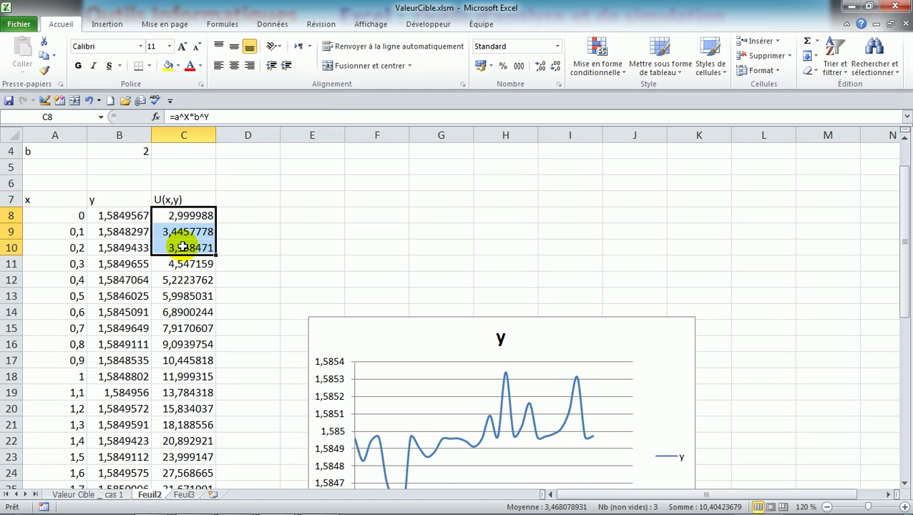
pyautogui.click(171, 216)
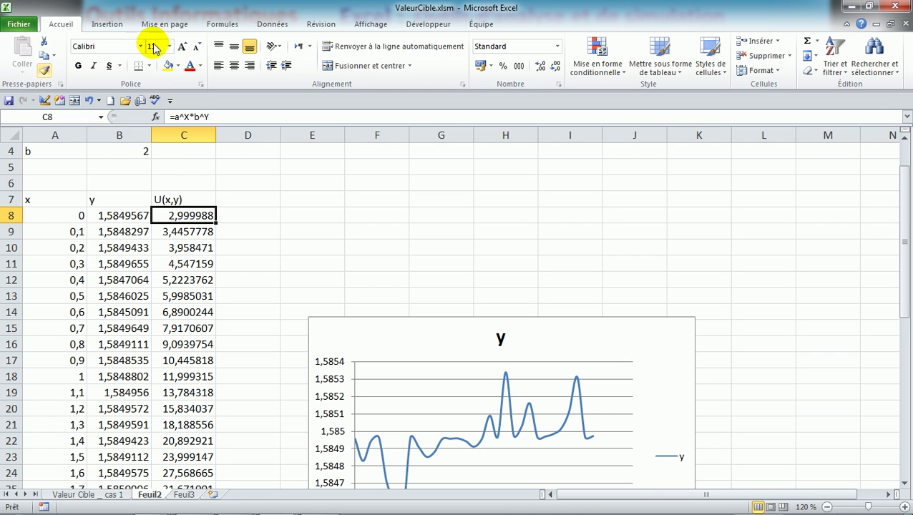
pyautogui.click(372, 26)
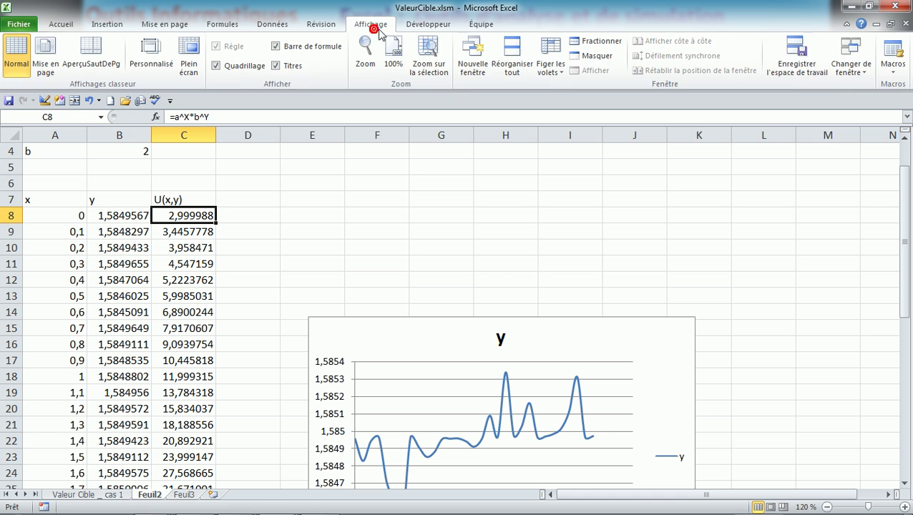
pyautogui.click(896, 68)
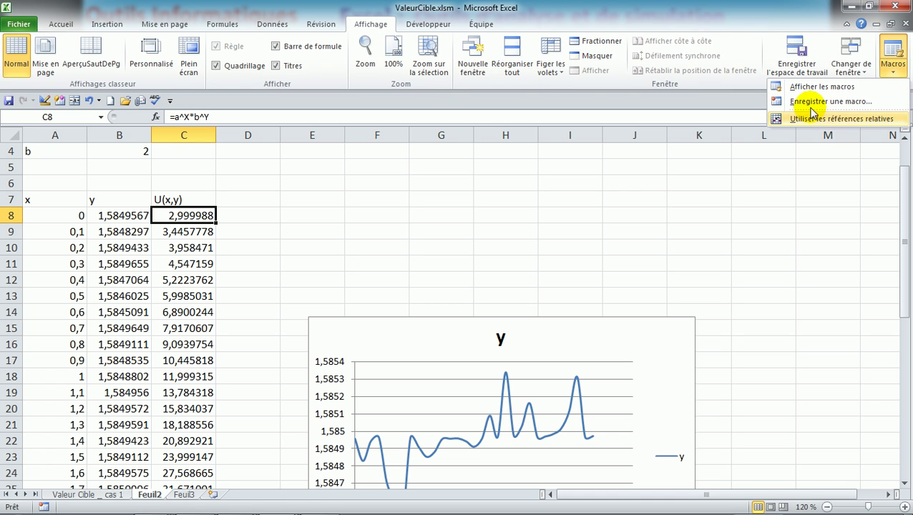
pyautogui.click(824, 89)
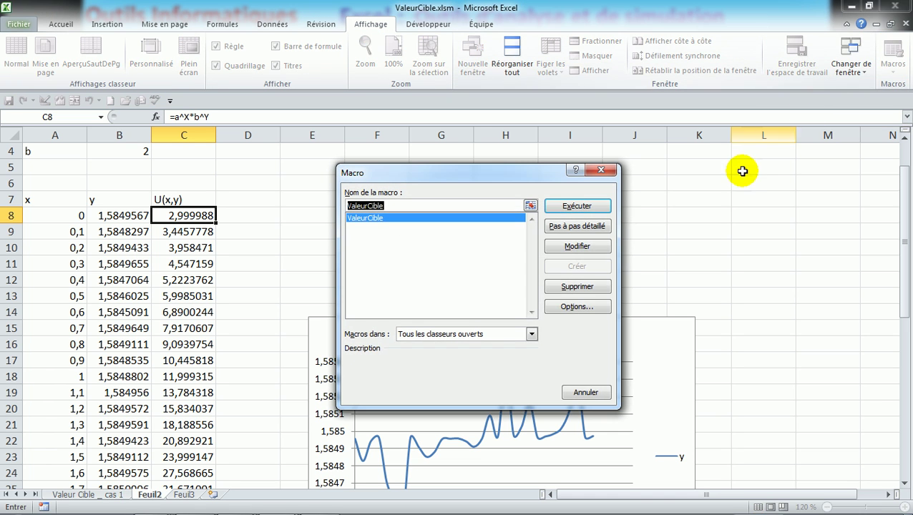
pyautogui.click(576, 246)
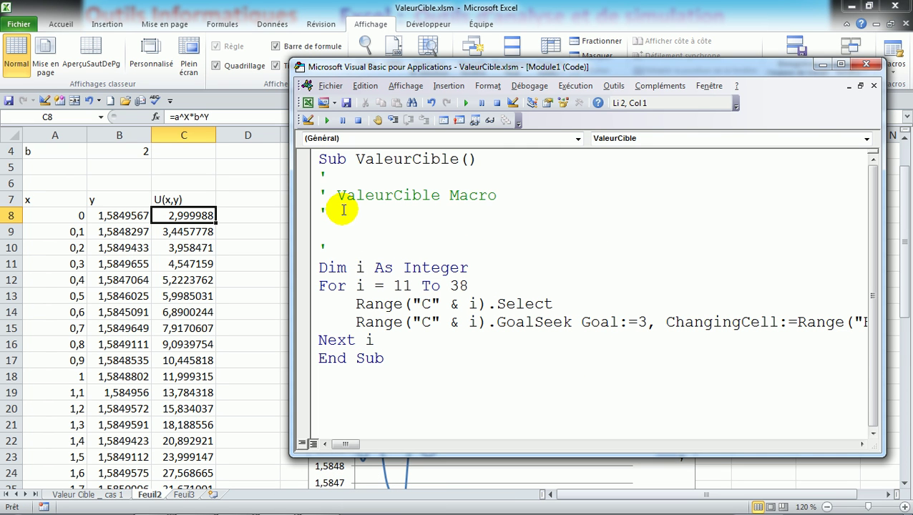
pyautogui.doubleClick(398, 285)
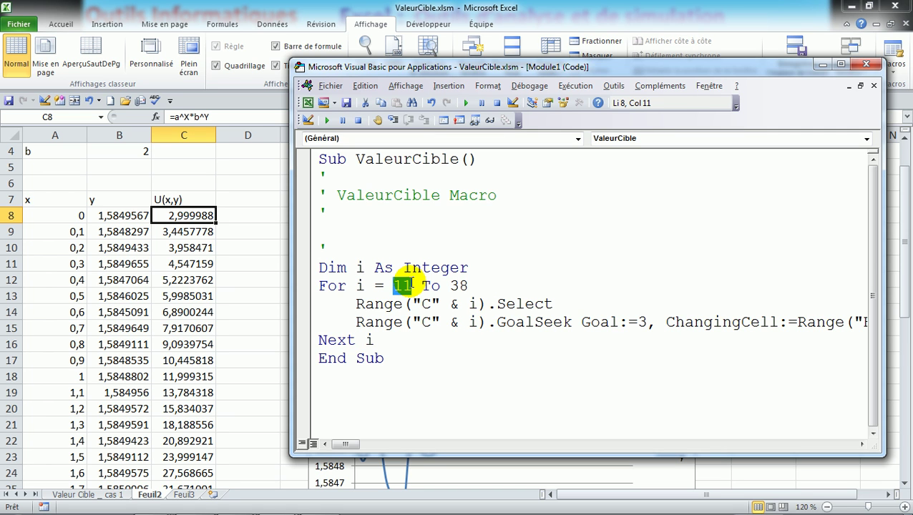
pyautogui.write('8')
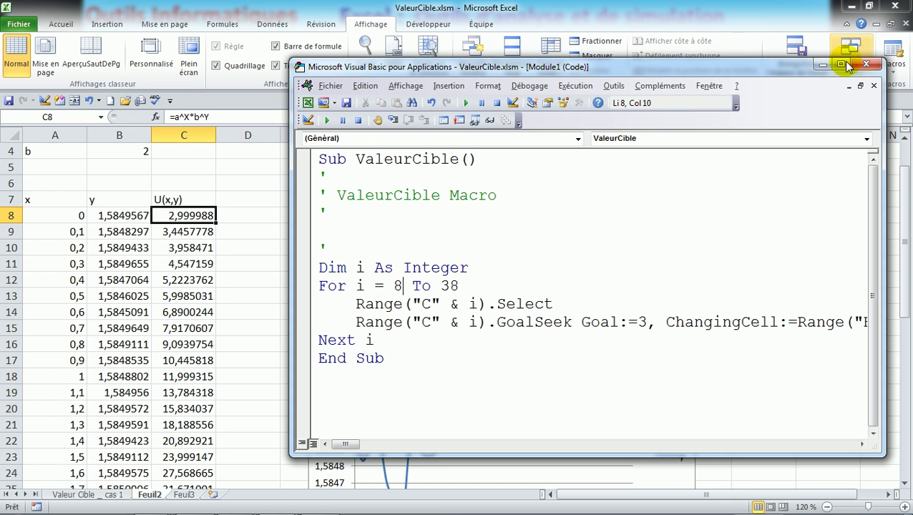
pyautogui.click(869, 66)
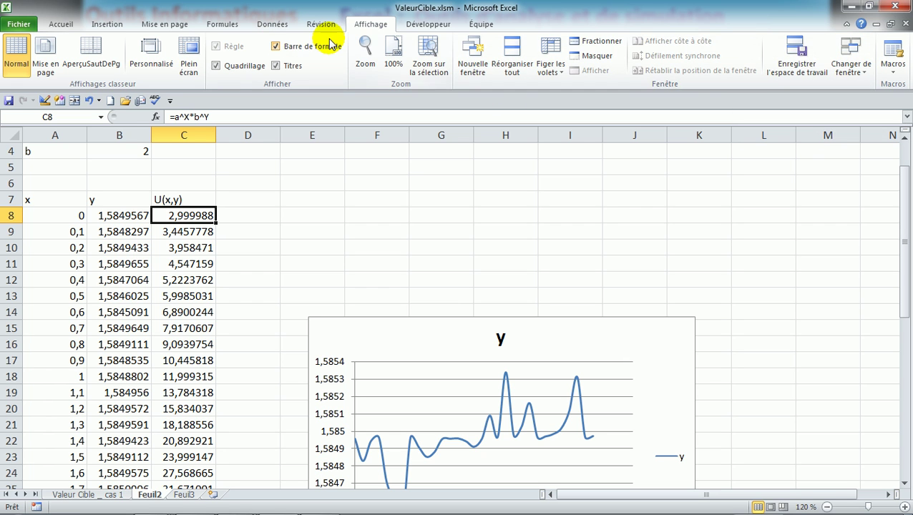
# Try to insert an ActiveX command button between the U(x,y) column and the y chart, and leave design mode
pyautogui.click(427, 25)
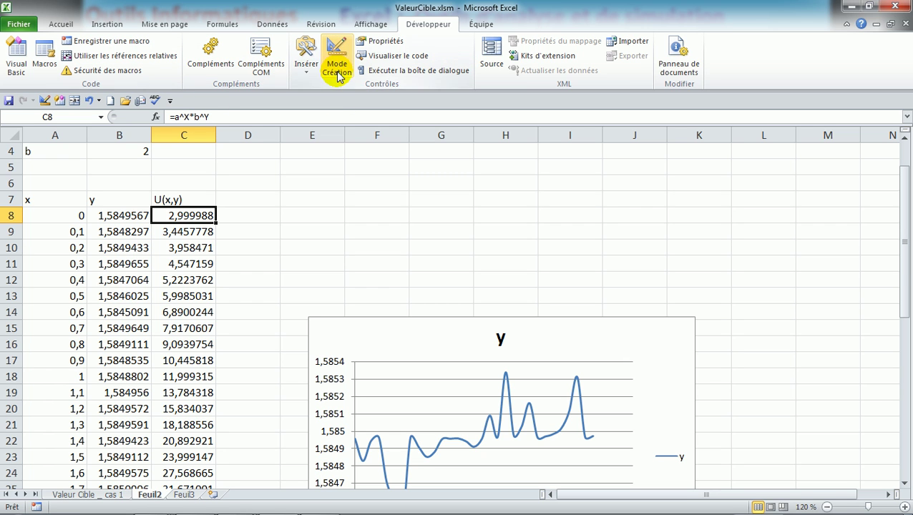
pyautogui.click(308, 68)
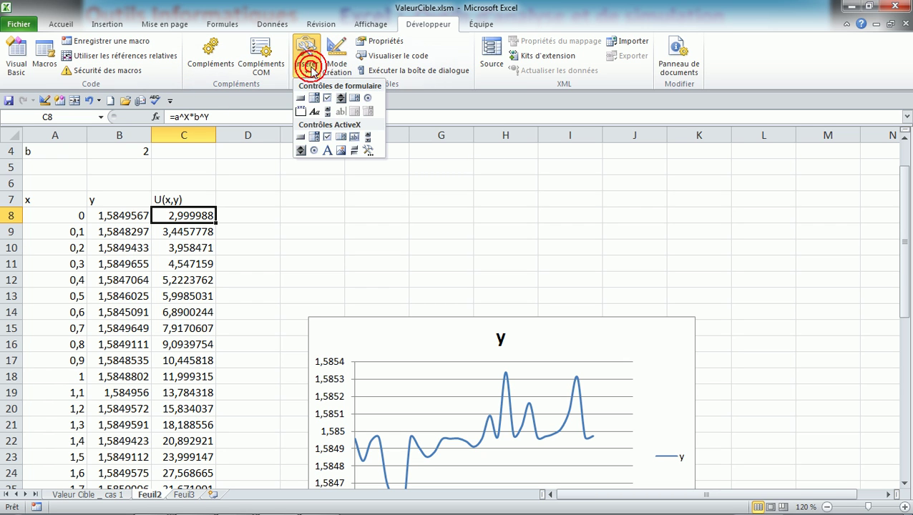
pyautogui.click(301, 139)
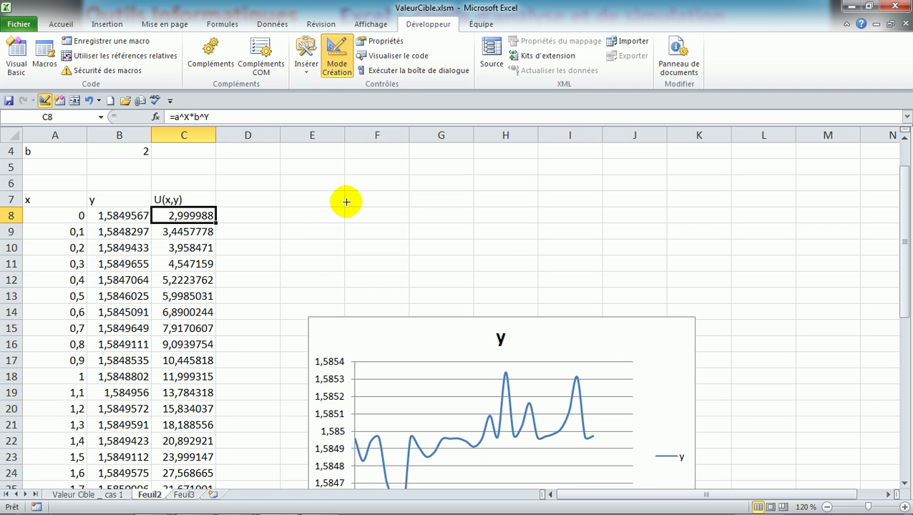
pyautogui.moveTo(345, 207); pyautogui.dragTo(485, 251)
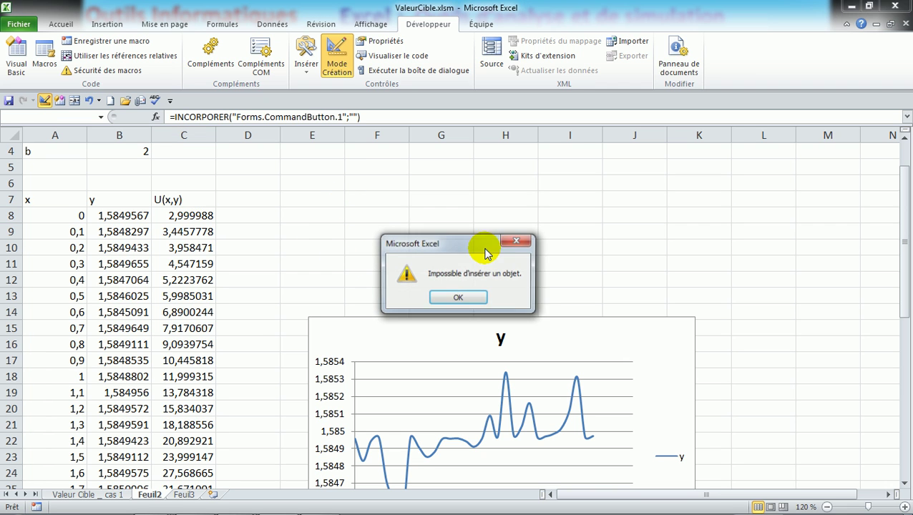
pyautogui.click(469, 300)
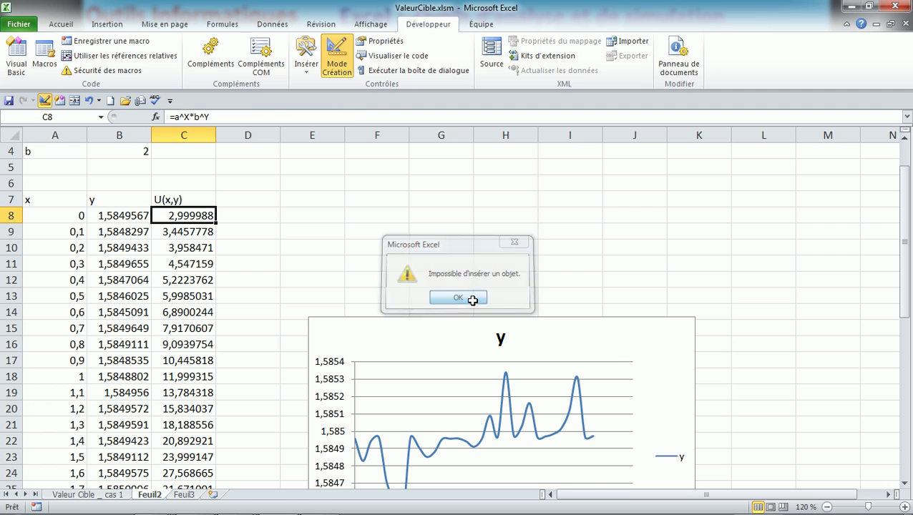
pyautogui.click(313, 201)
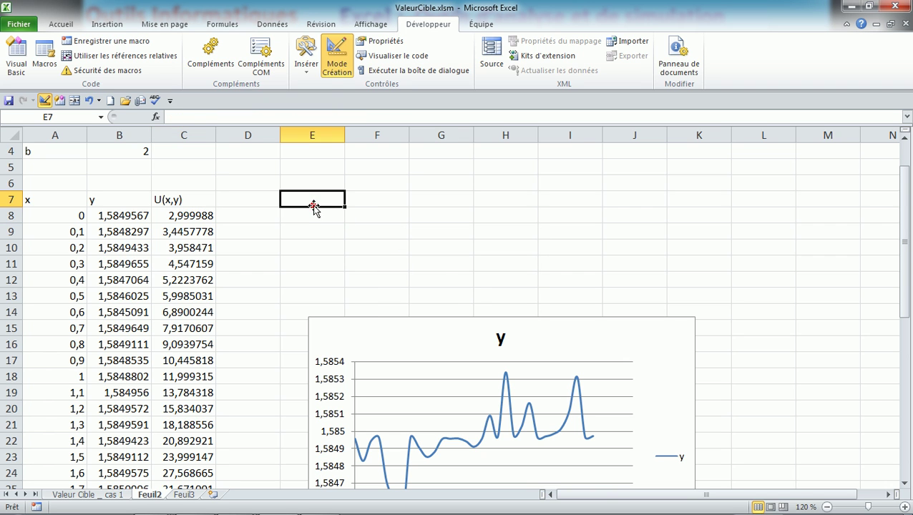
pyautogui.click(334, 52)
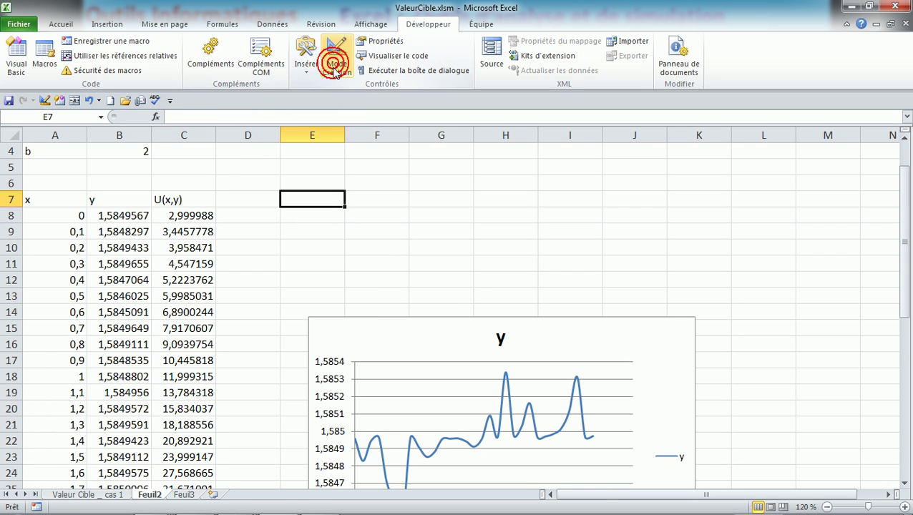
pyautogui.click(416, 203)
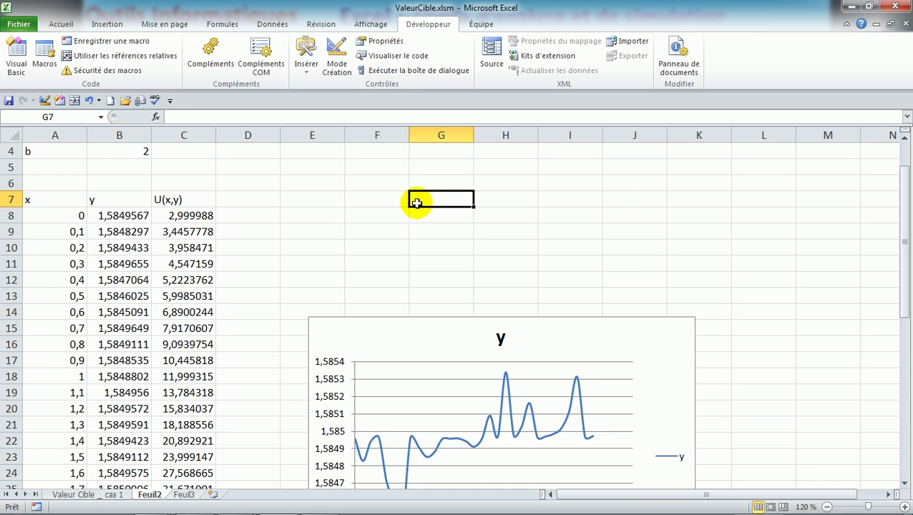
# Turn on design mode and try again to insert an ActiveX command button above the y chart
pyautogui.moveTo(906, 321)
pyautogui.mouseDown()
pyautogui.moveTo(899, 352)
pyautogui.moveTo(892, 318)
pyautogui.mouseUp()
pyautogui.click(425, 231)
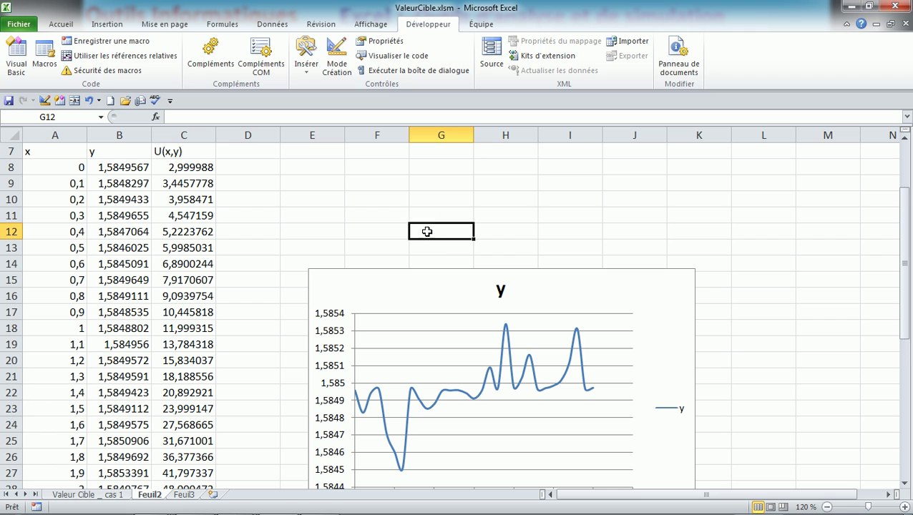
pyautogui.click(339, 63)
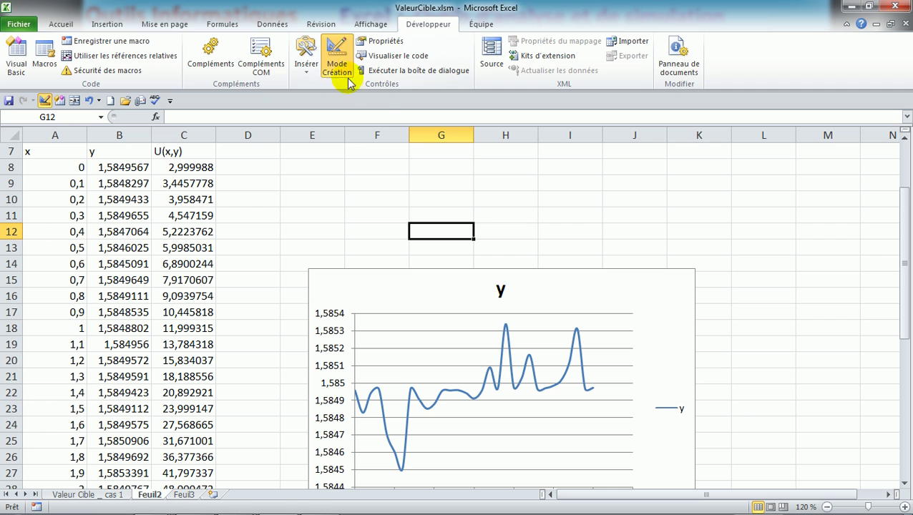
pyautogui.click(306, 56)
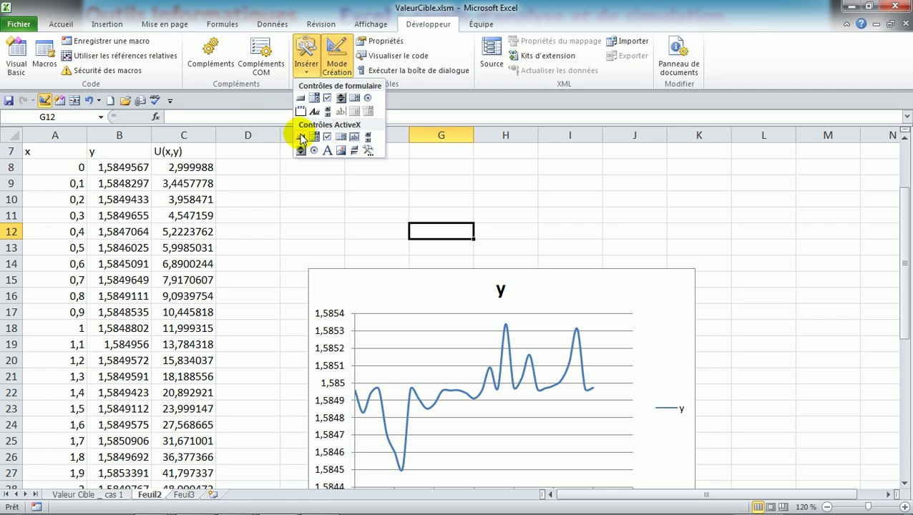
pyautogui.click(302, 138)
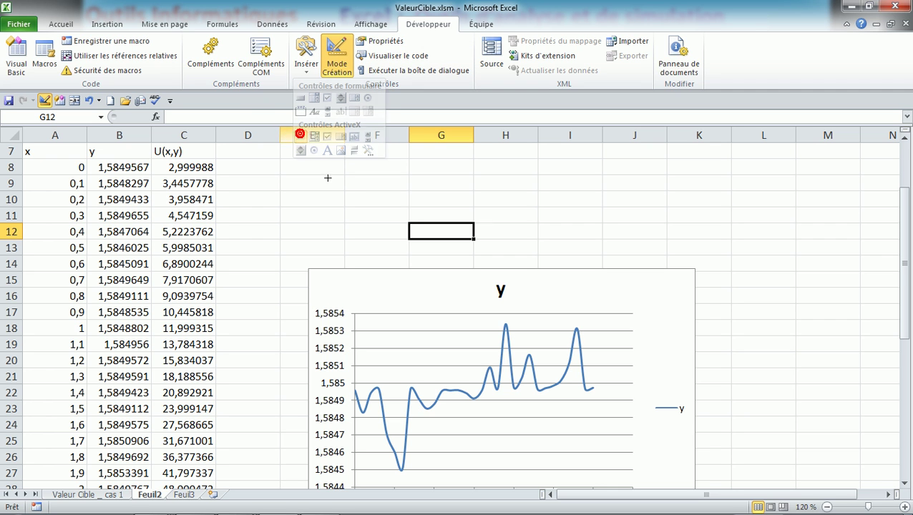
pyautogui.click(473, 222)
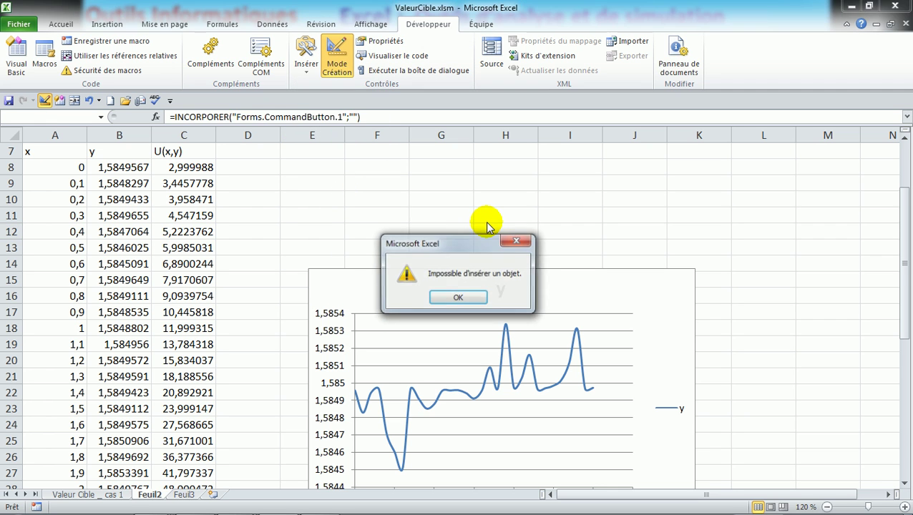
pyautogui.click(459, 298)
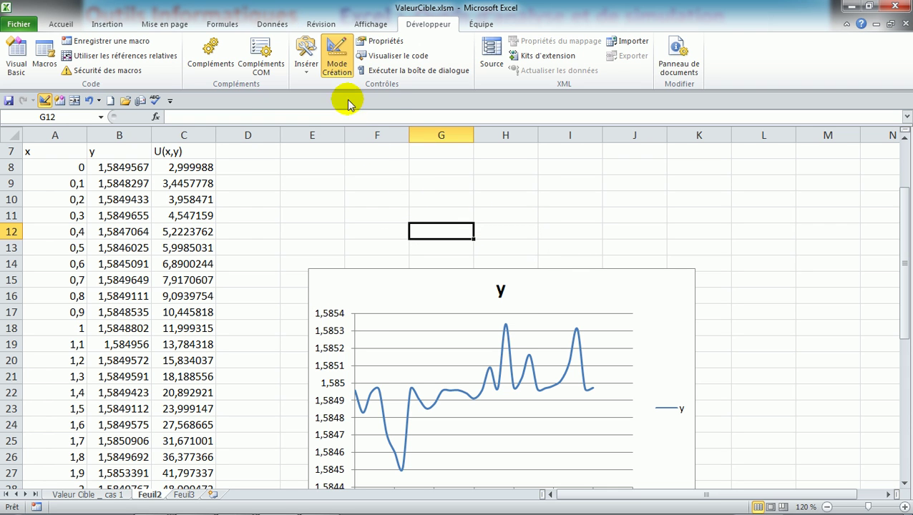
pyautogui.click(307, 61)
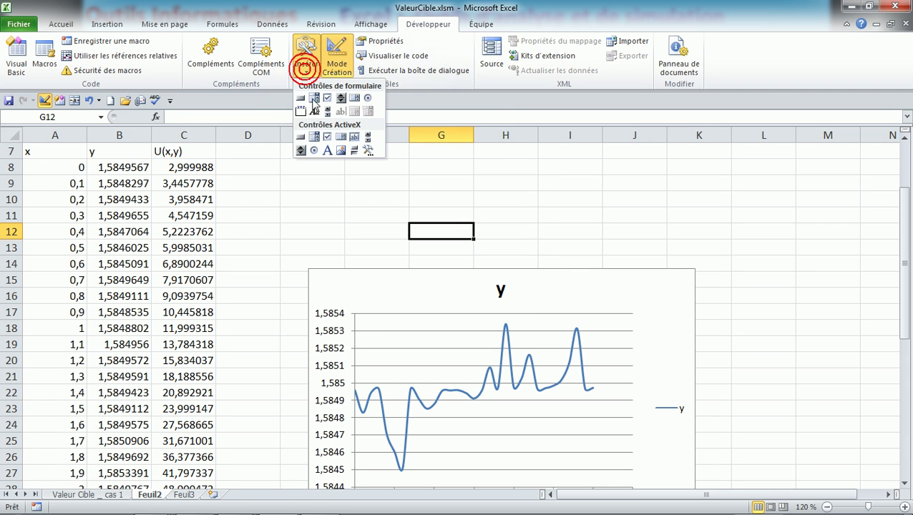
pyautogui.click(301, 98)
pyautogui.moveTo(346, 175); pyautogui.dragTo(466, 207)
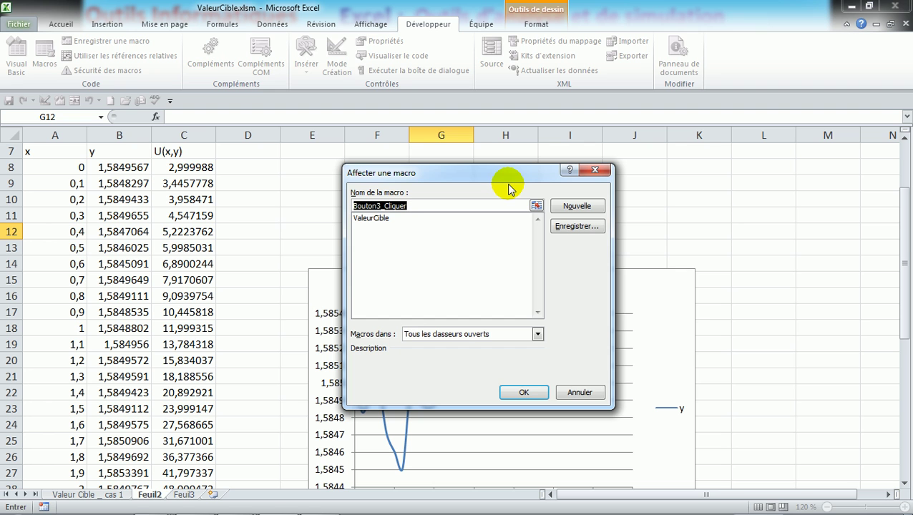
pyautogui.click(580, 393)
pyautogui.press('Delete')
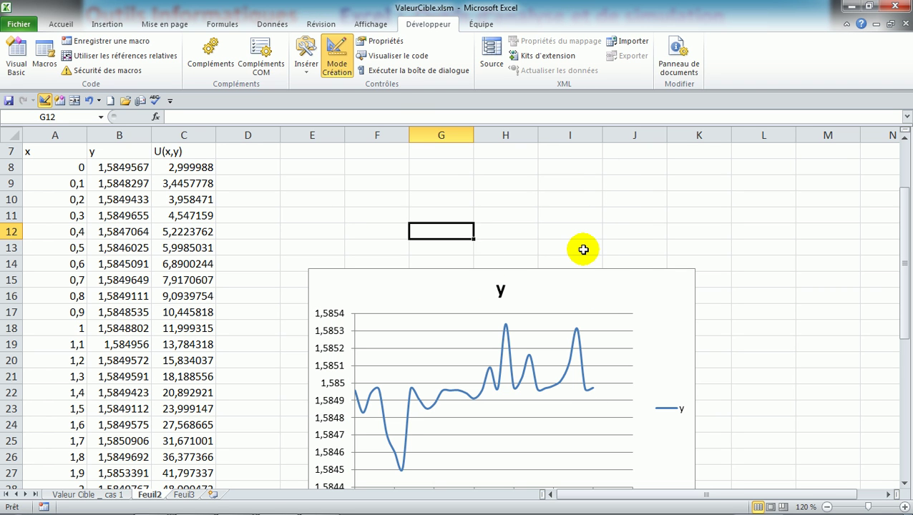
# Insert a form control button above the y chart, across about F9:G10, and assign the ValeurCible macro to it
pyautogui.click(307, 56)
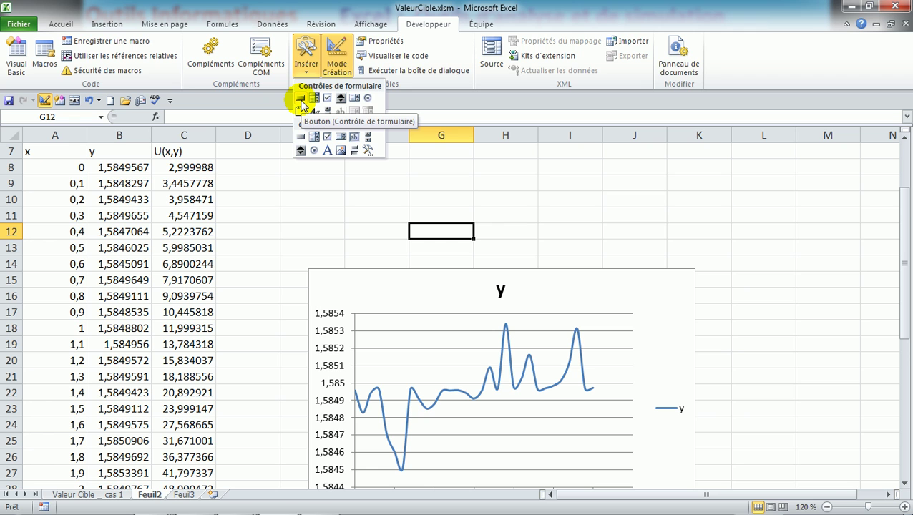
pyautogui.click(301, 101)
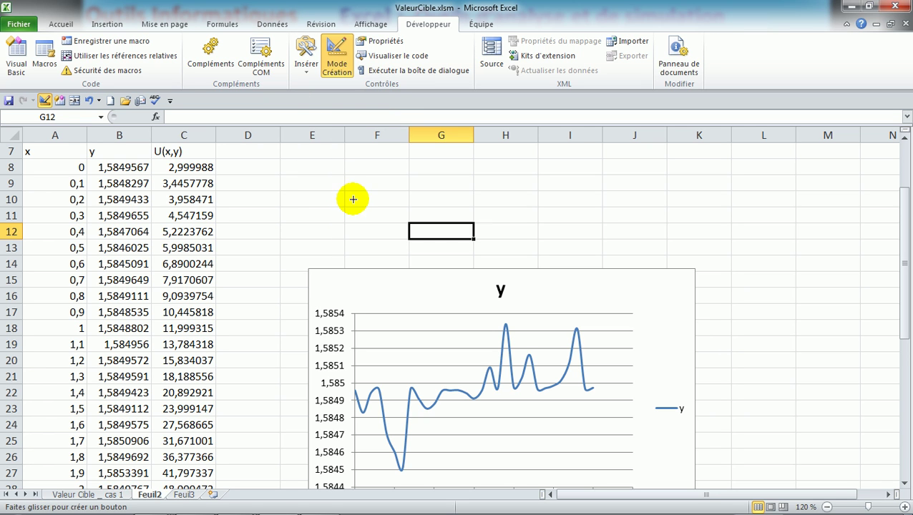
pyautogui.moveTo(340, 176); pyautogui.dragTo(472, 206)
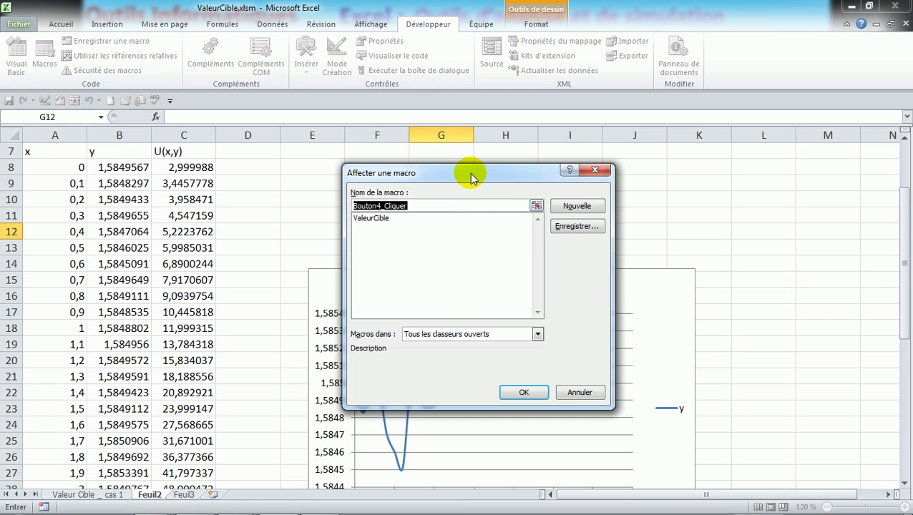
pyautogui.moveTo(466, 173); pyautogui.dragTo(572, 186)
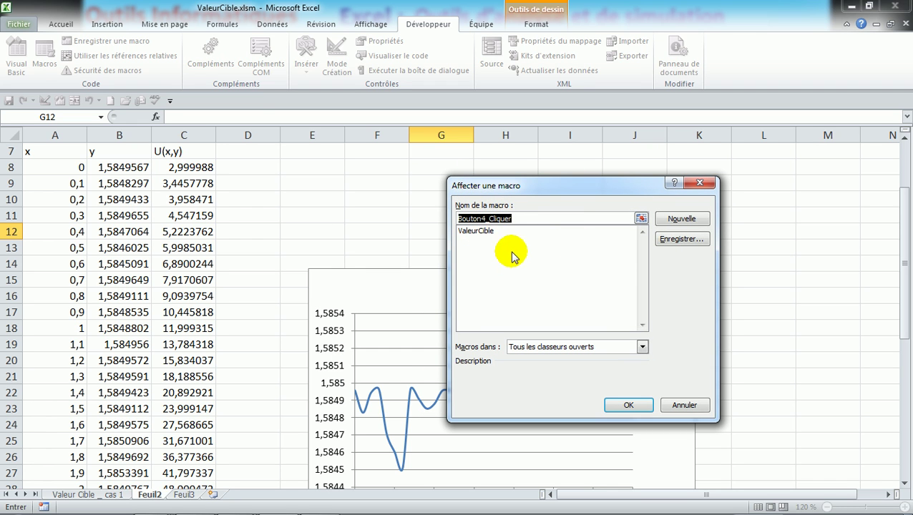
pyautogui.click(476, 232)
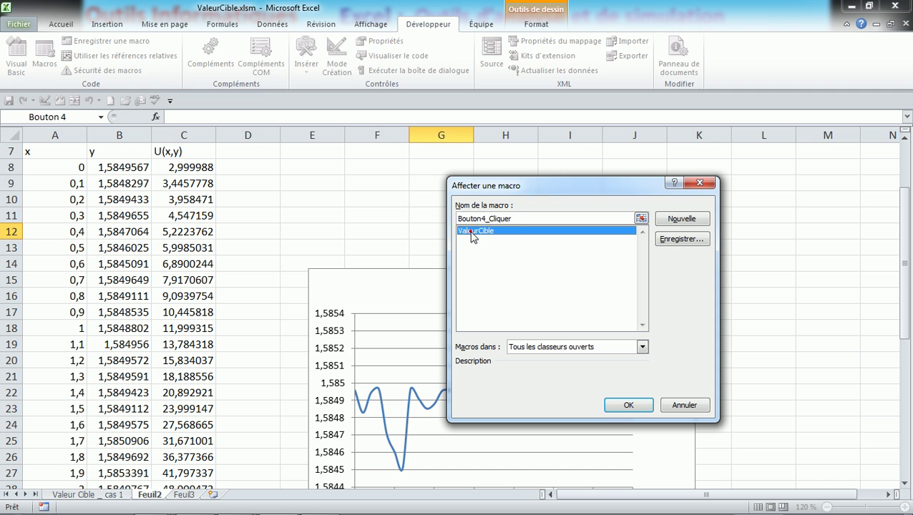
pyautogui.click(630, 405)
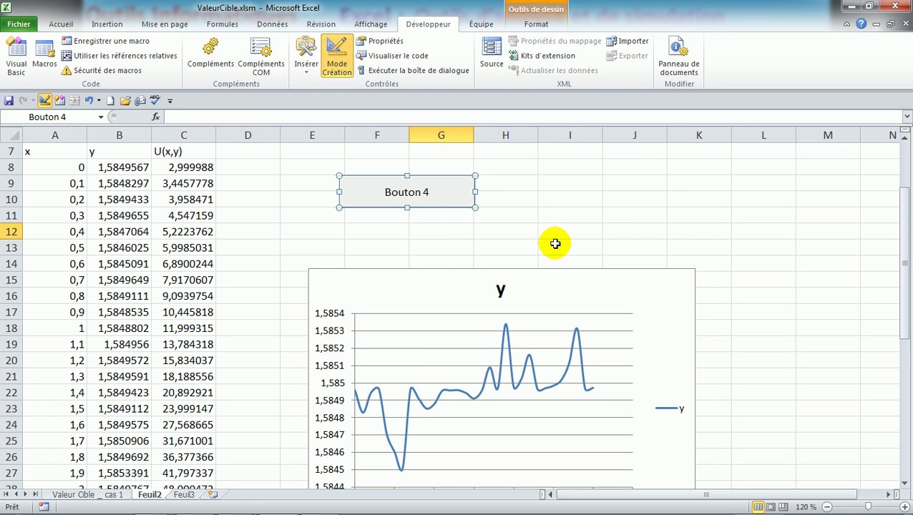
# Change the new button's caption to "Calculer les valeurs de Y" and deselect the button
pyautogui.click(403, 193)
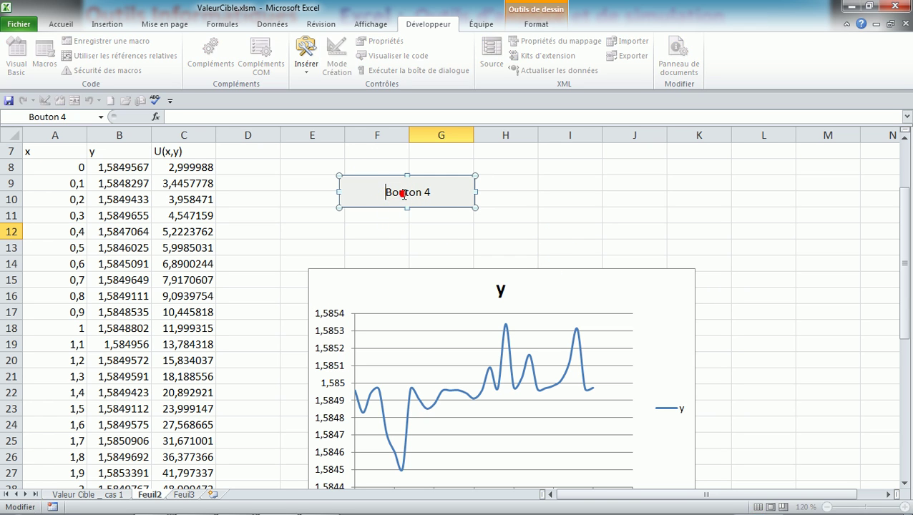
pyautogui.click(432, 197)
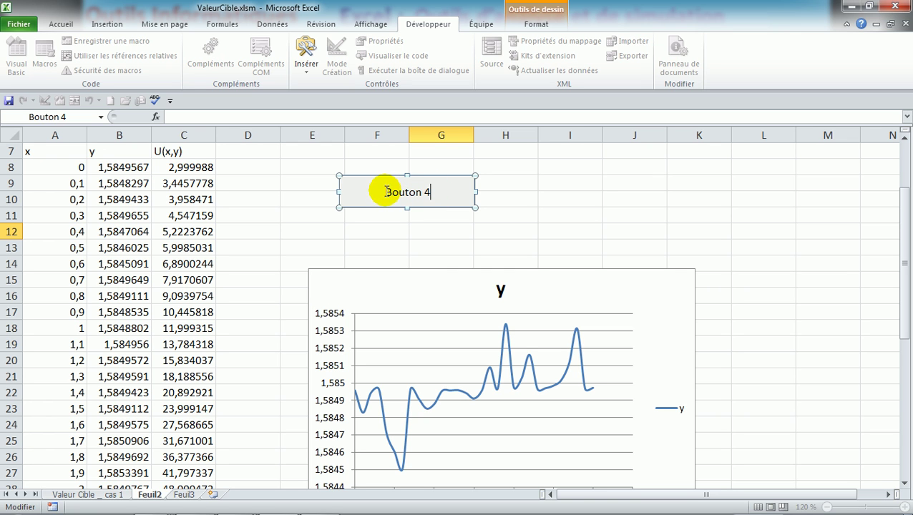
pyautogui.moveTo(387, 192); pyautogui.dragTo(437, 190)
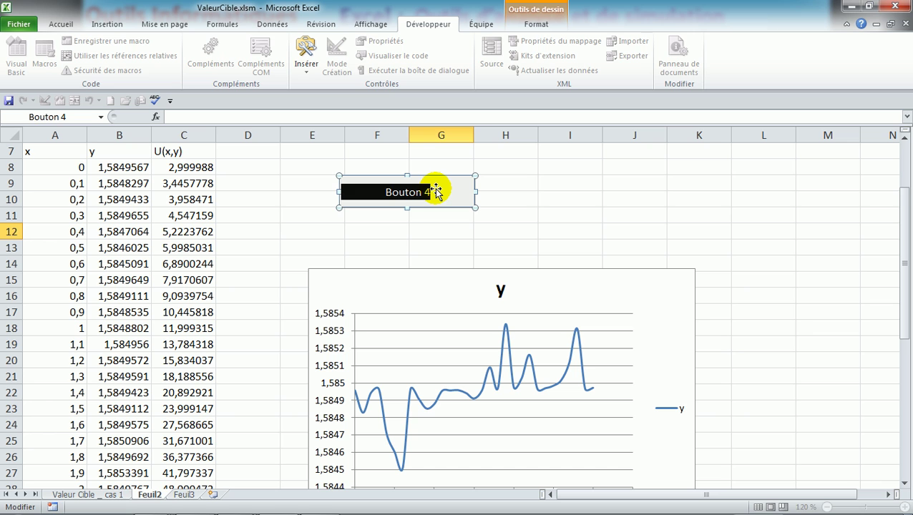
pyautogui.write('Ex')
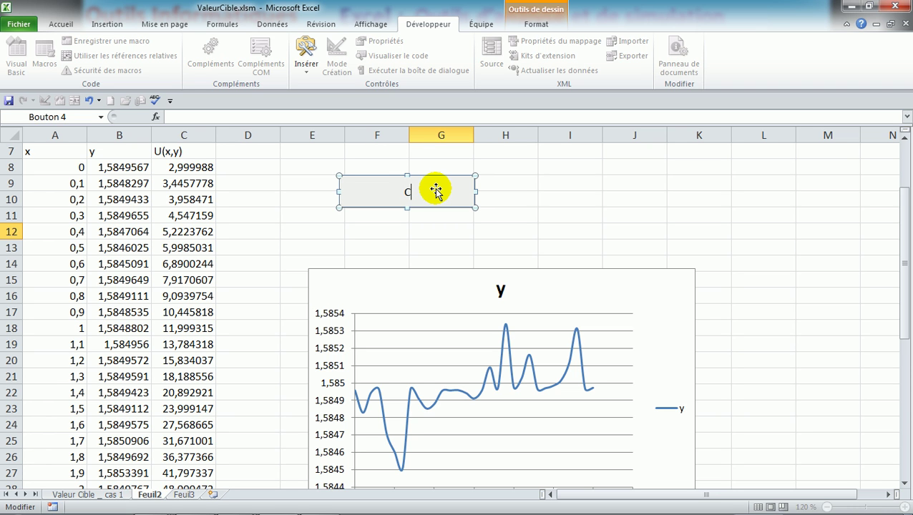
pyautogui.write("l'")
pyautogui.write('es')
pyautogui.write(' valeurs d')
pyautogui.write('e Y')
pyautogui.click(568, 194)
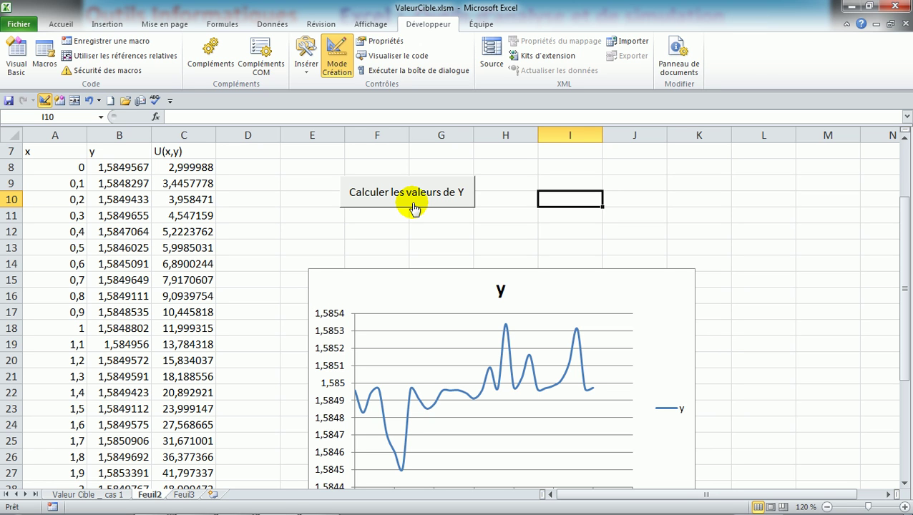
# Enter the label "Valeur Cible" in cell E7 and the target value 3 in cell F7
pyautogui.click(300, 156)
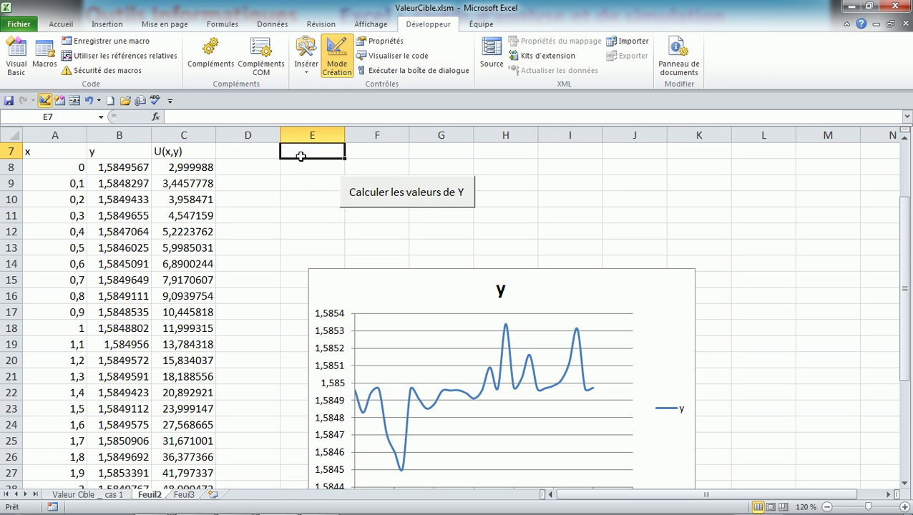
pyautogui.press('Left')
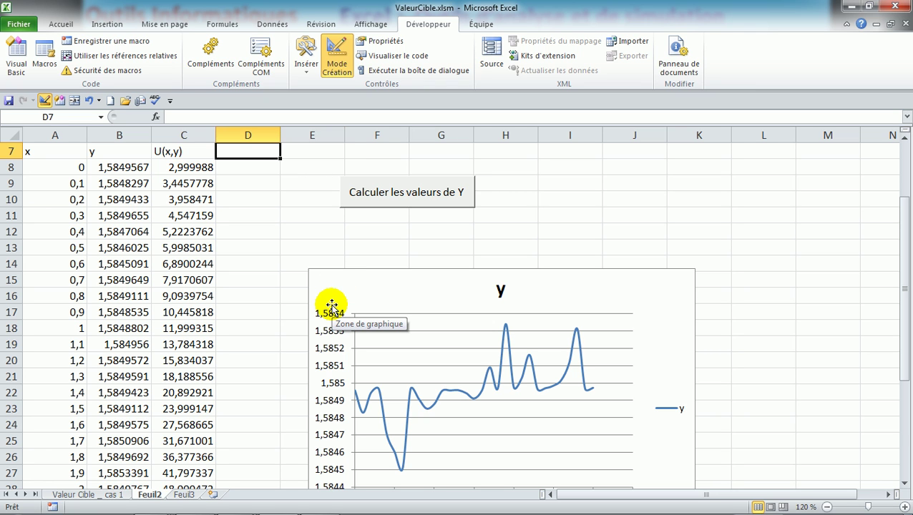
pyautogui.press('Right')
pyautogui.write('Valeur')
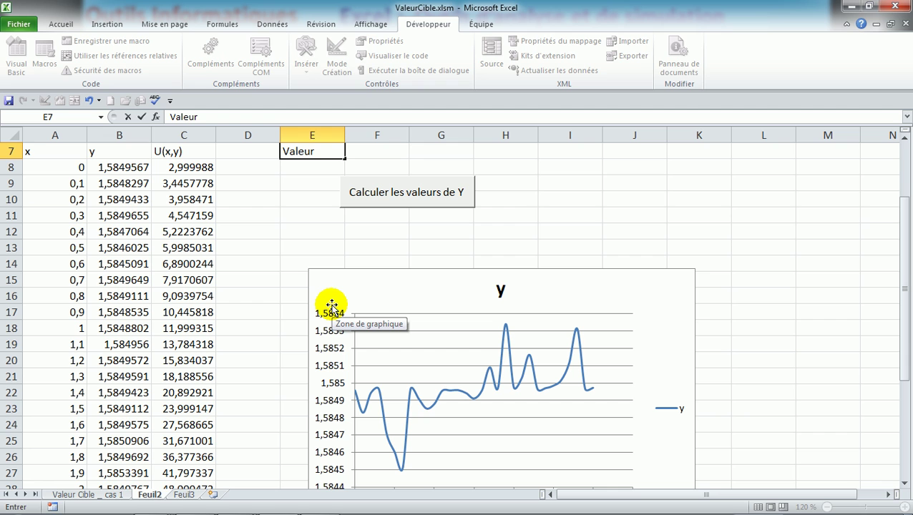
pyautogui.write(' Cible')
pyautogui.press('Tab')
pyautogui.write('3')
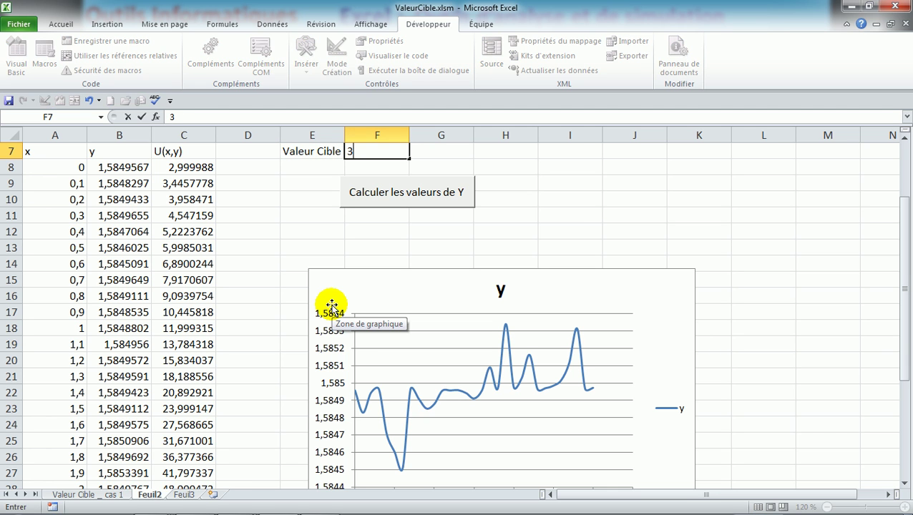
pyautogui.press('Return')
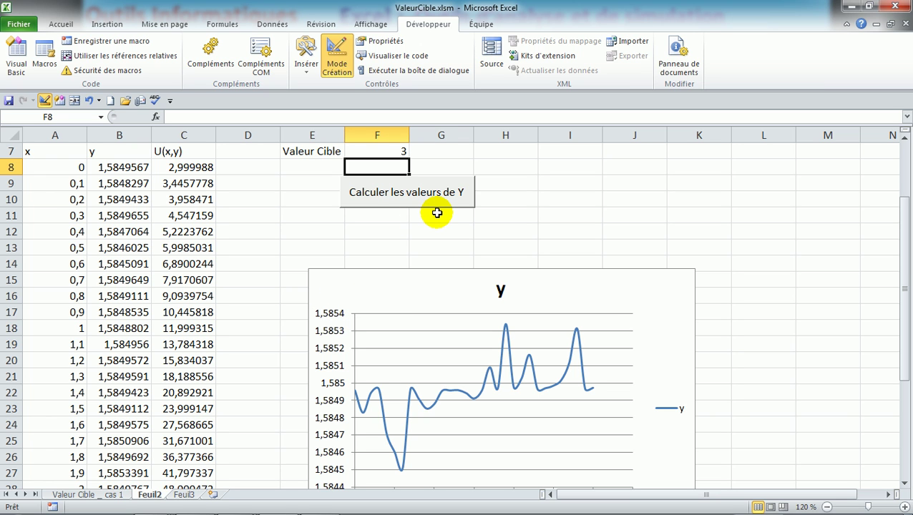
pyautogui.click(387, 151)
pyautogui.click(387, 151)
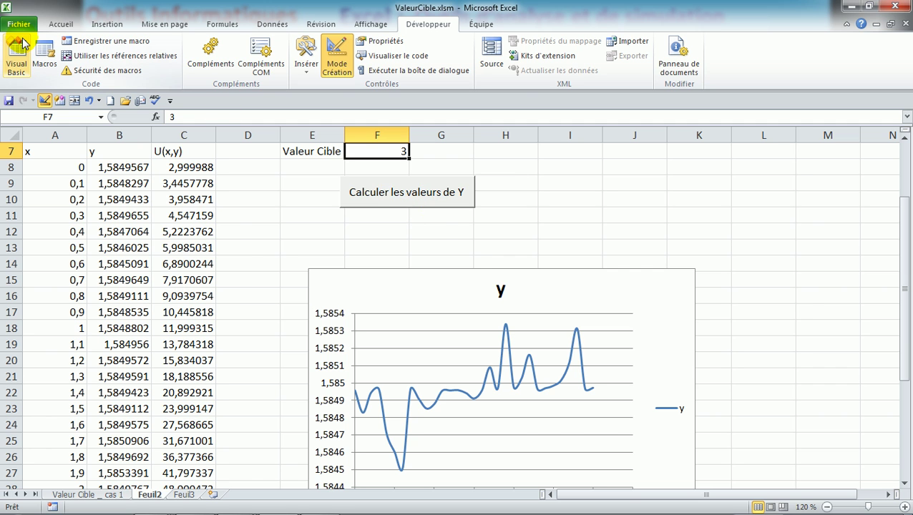
# Open the ValeurCible macro for editing, keep cell F7 in view, and select the Goal value 3 in the GoalSeek line
pyautogui.hotkey('alt', 'Tab')
pyautogui.hotkey('alt', 'Tab')
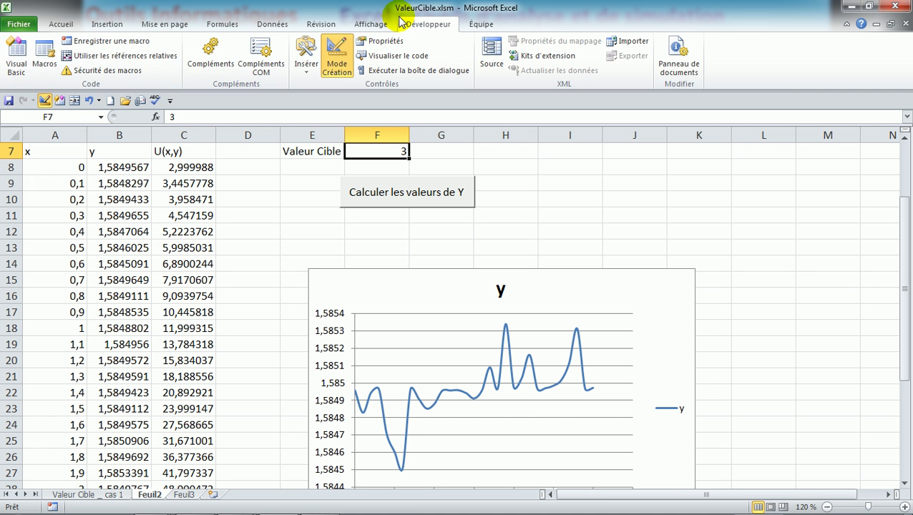
pyautogui.click(375, 18)
pyautogui.click(892, 63)
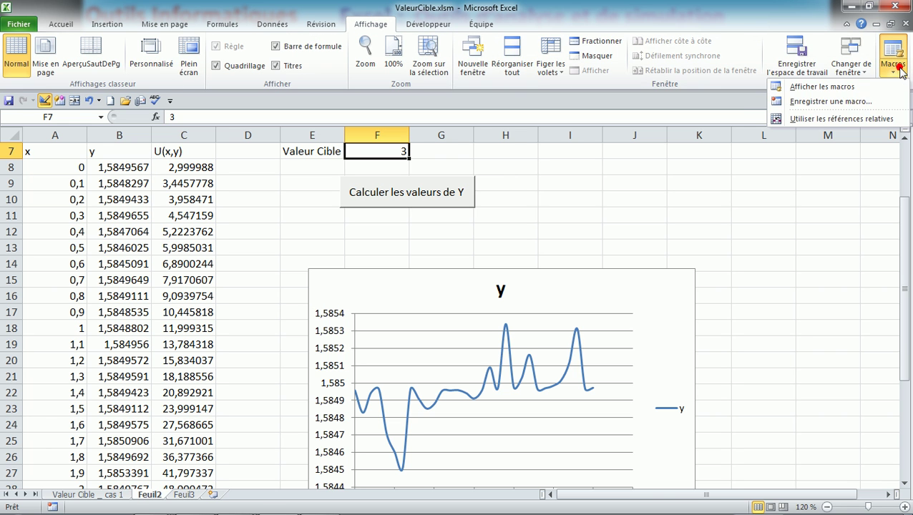
pyautogui.click(814, 87)
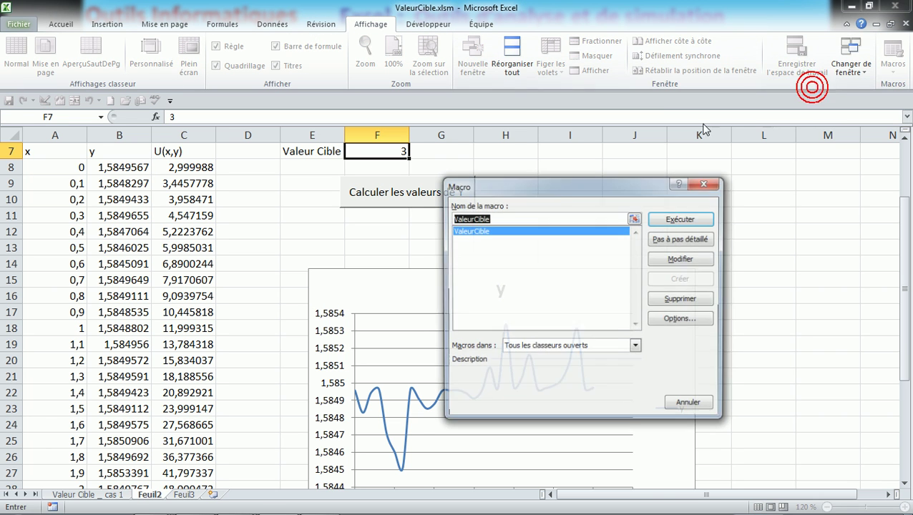
pyautogui.click(691, 260)
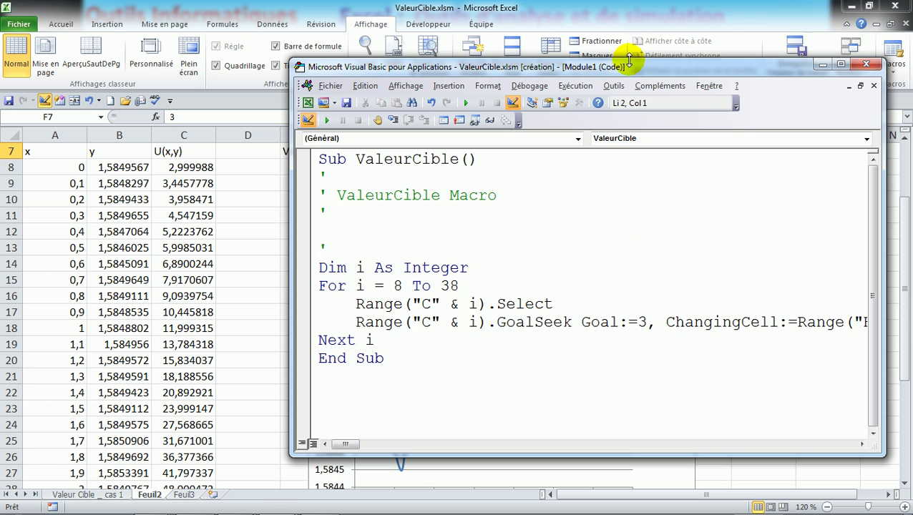
pyautogui.moveTo(650, 68); pyautogui.dragTo(650, 208)
pyautogui.moveTo(873, 367); pyautogui.dragTo(872, 423)
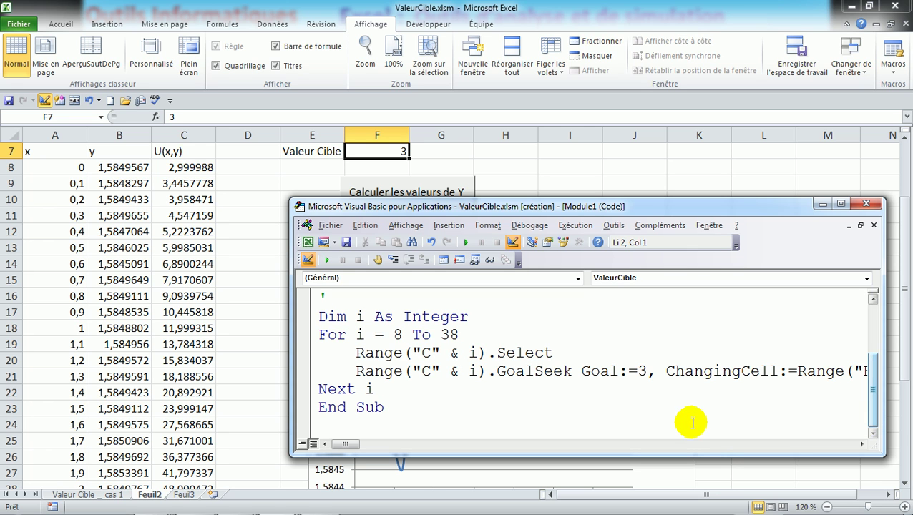
pyautogui.click(642, 371)
pyautogui.doubleClick(642, 372)
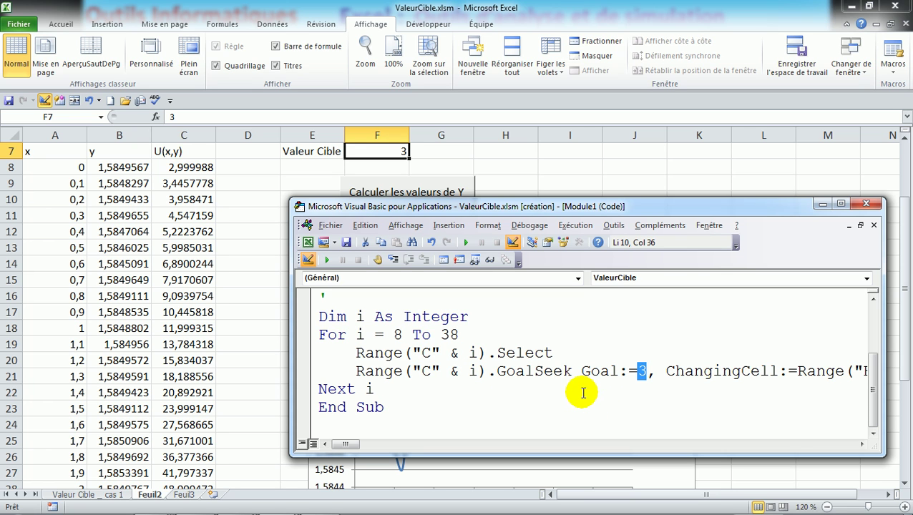
pyautogui.write('cells')
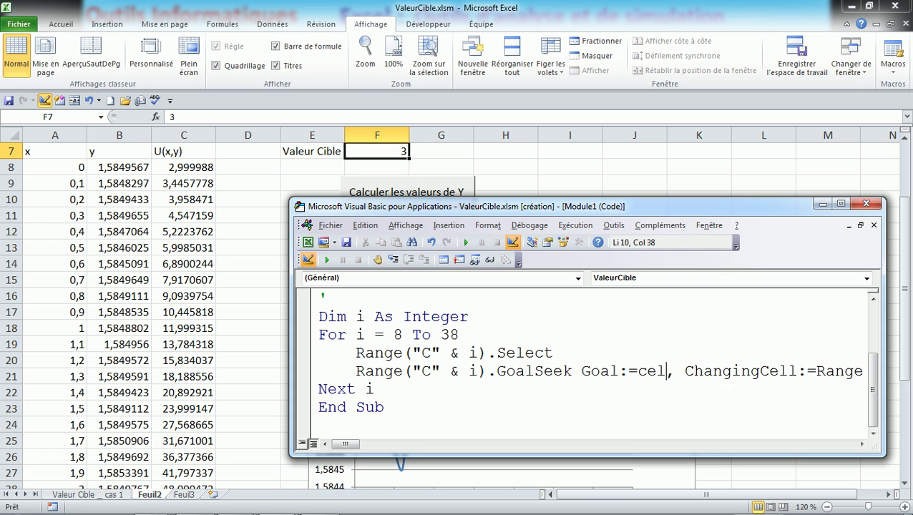
pyautogui.write('(')
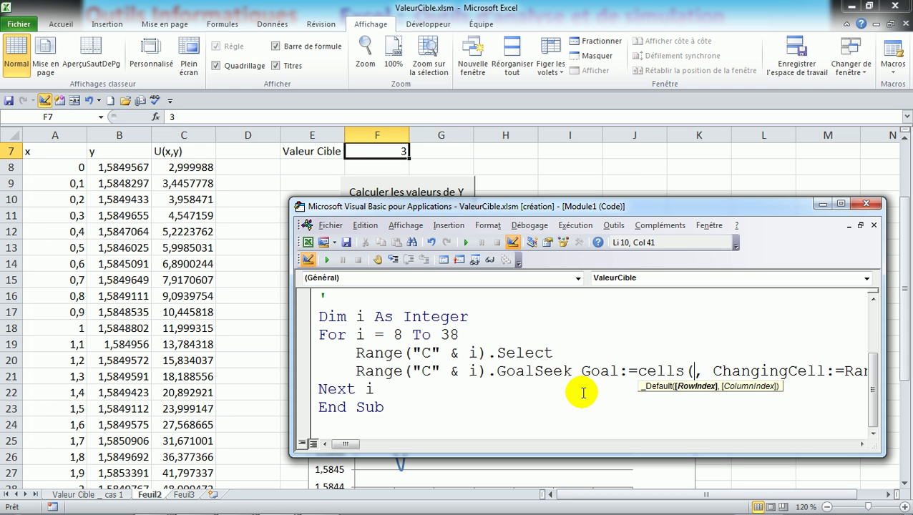
pyautogui.press('BackSpace')
pyautogui.press('BackSpace')
pyautogui.press('BackSpace')
pyautogui.press('BackSpace')
pyautogui.press('BackSpace')
pyautogui.press('BackSpace')
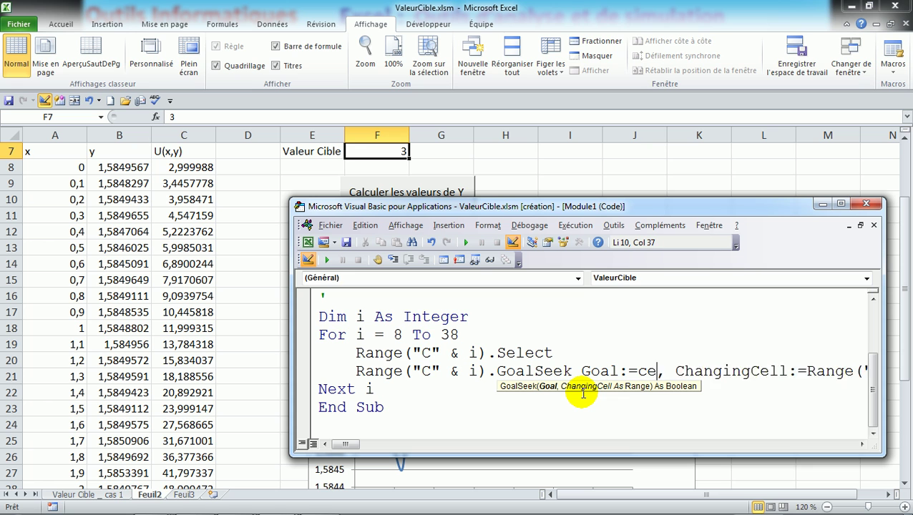
# Set the Goal argument of the GoalSeek line to Range("F7").Value and save ValeurCible.xlsm
pyautogui.write('range')
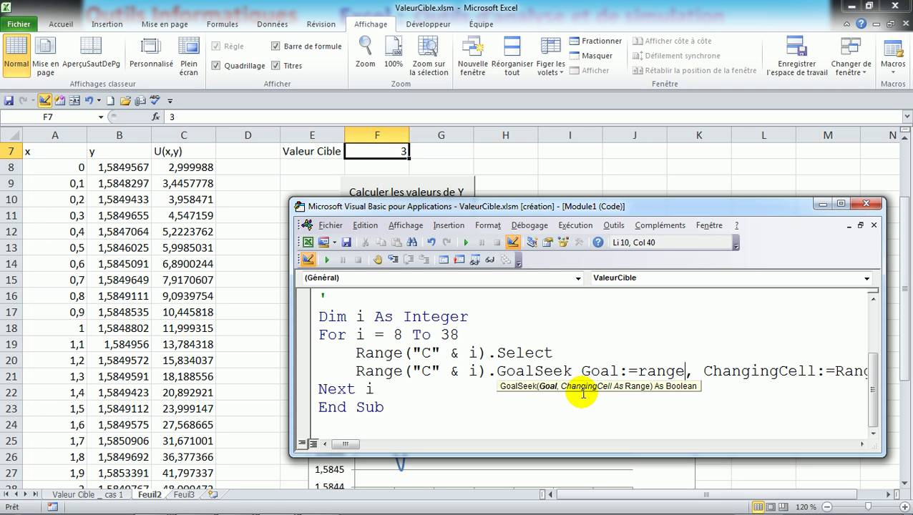
pyautogui.write('("')
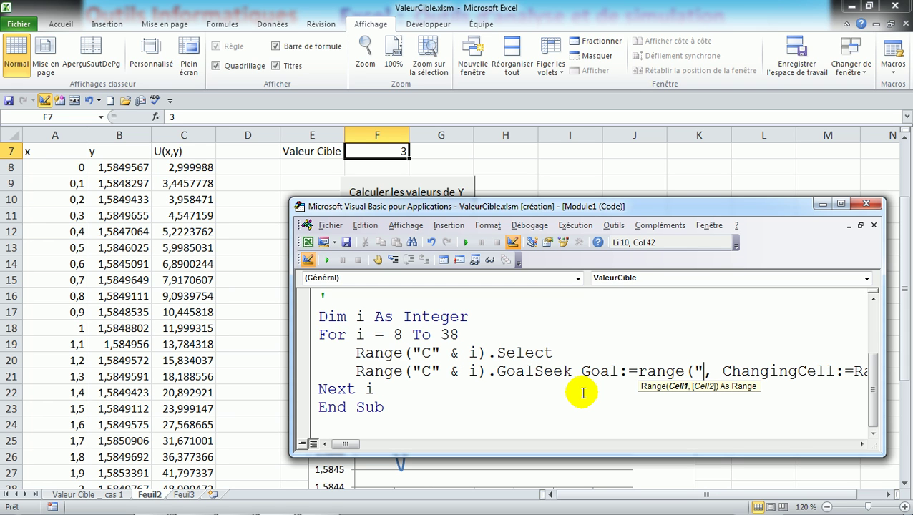
pyautogui.write('F7')
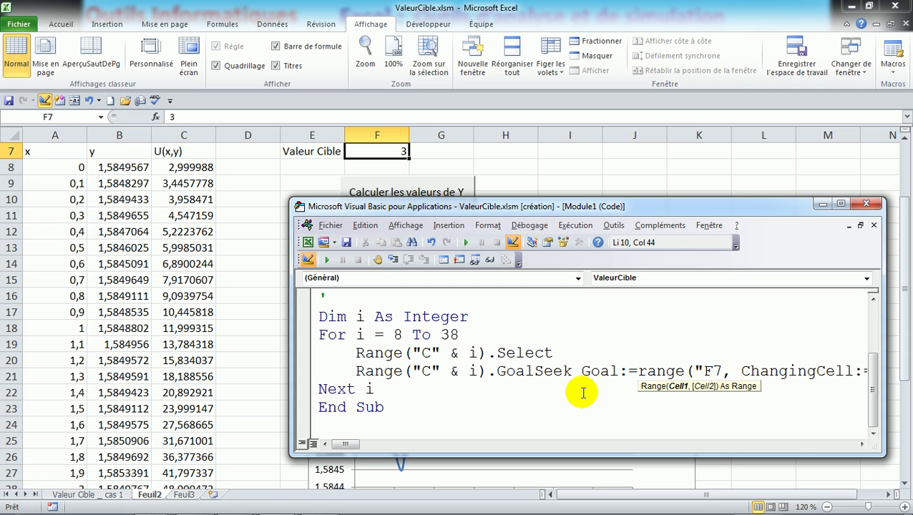
pyautogui.write('").')
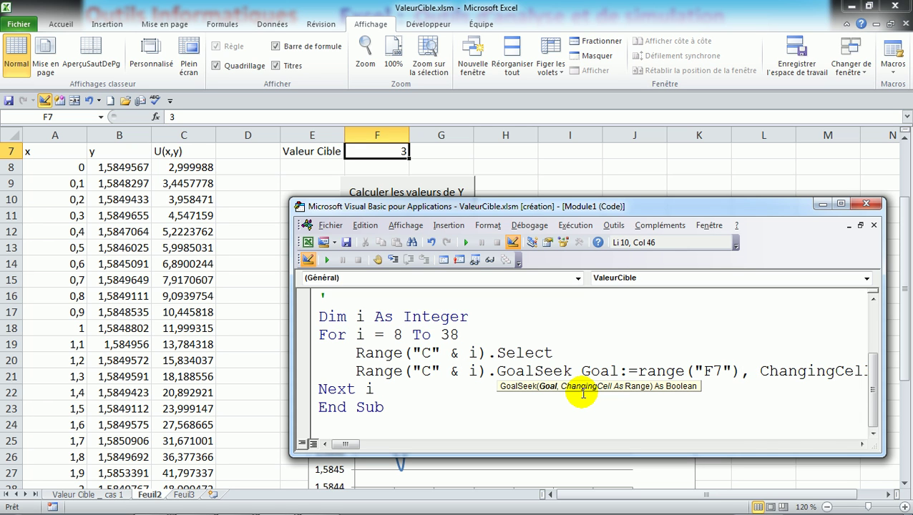
pyautogui.write('v')
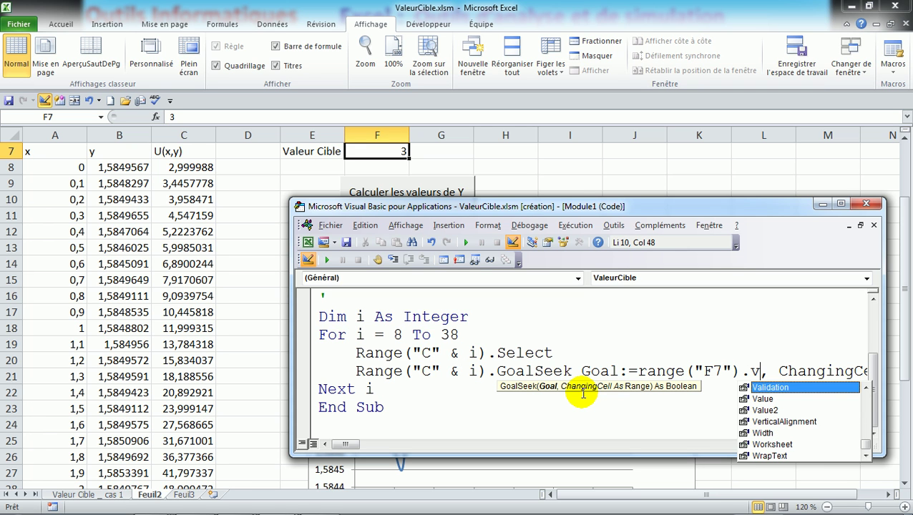
pyautogui.doubleClick(765, 401)
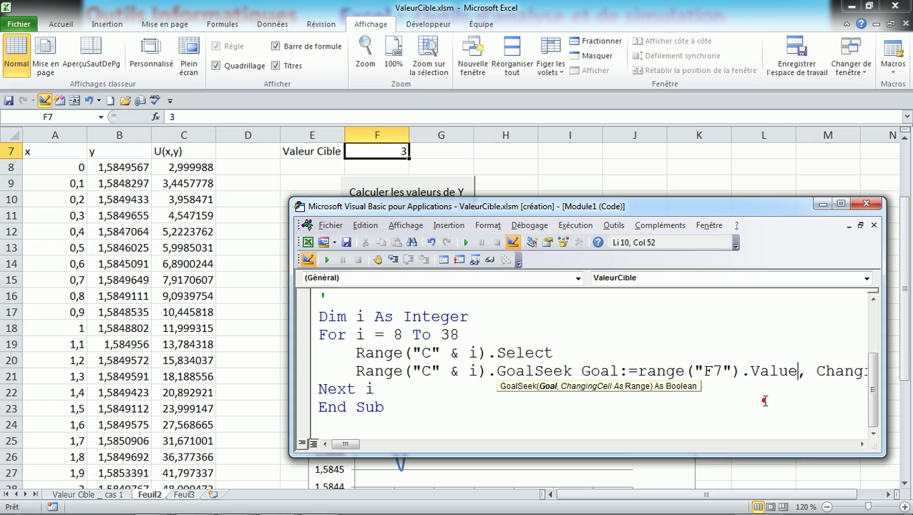
pyautogui.click(692, 343)
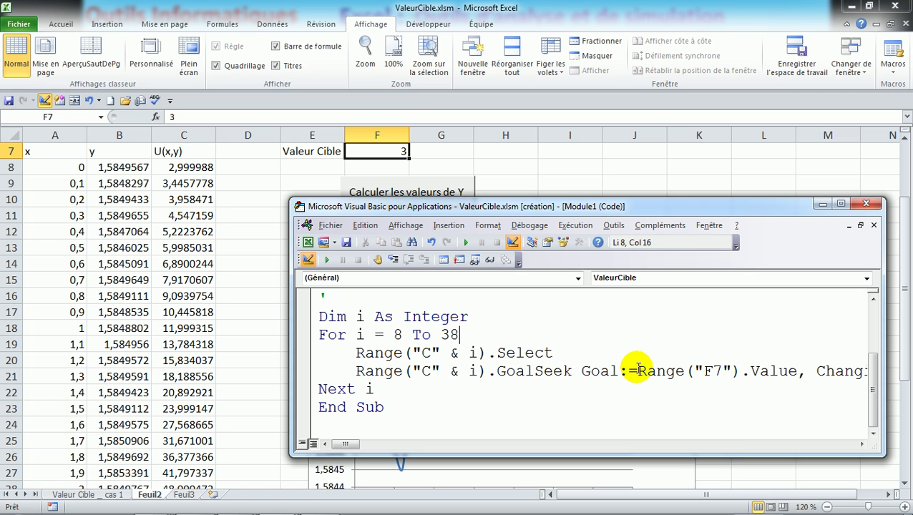
pyautogui.moveTo(638, 370); pyautogui.dragTo(784, 365)
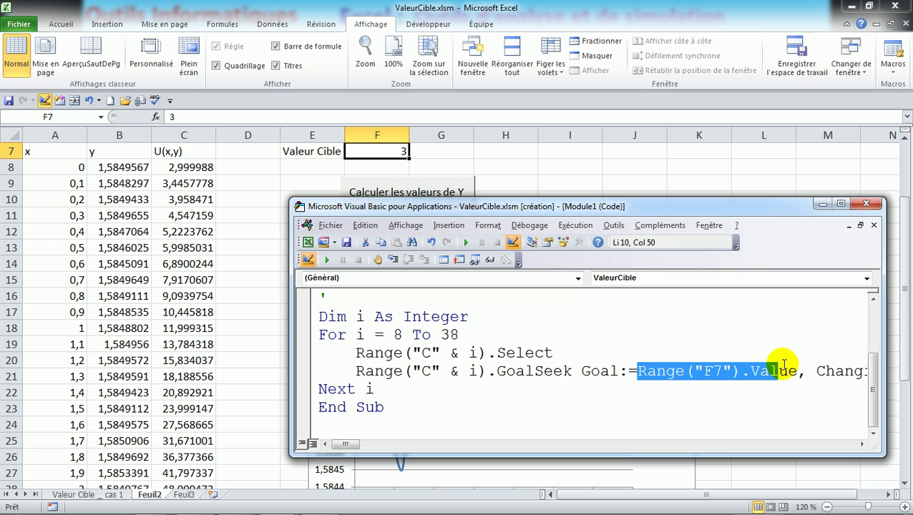
pyautogui.click(346, 242)
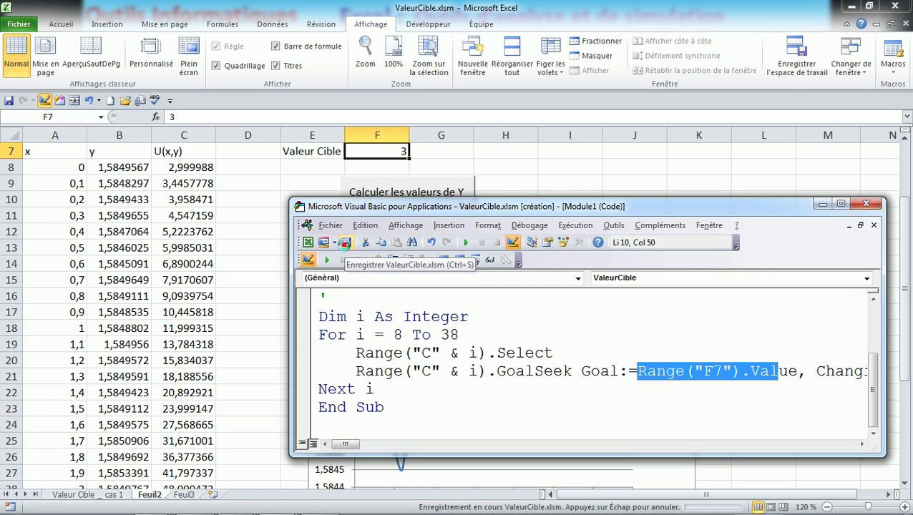
# Close the macro code editor and set the Valeur Cible target in cell F7 to 4
pyautogui.click(866, 205)
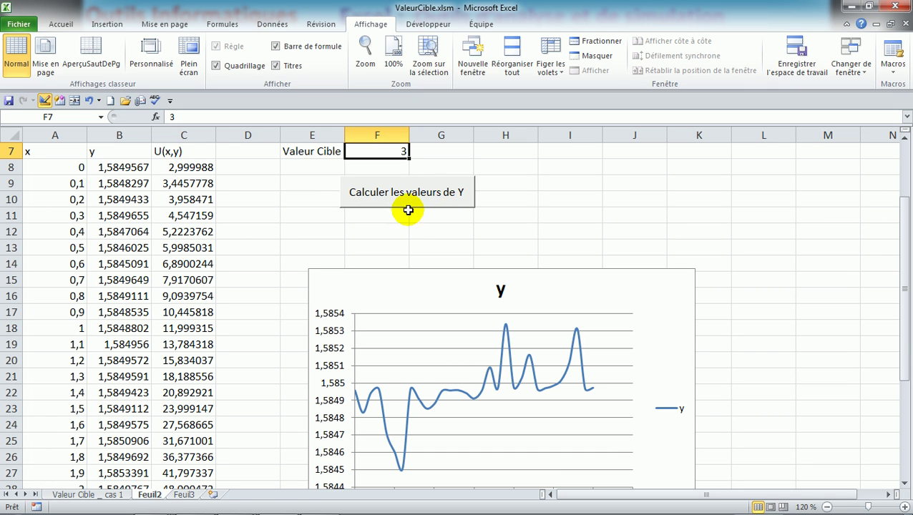
pyautogui.click(181, 168)
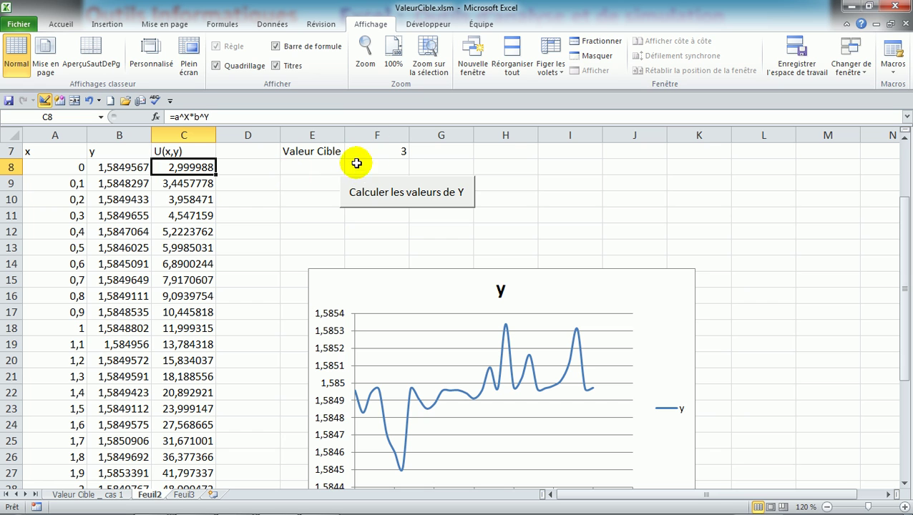
pyautogui.click(380, 149)
pyautogui.click(381, 148)
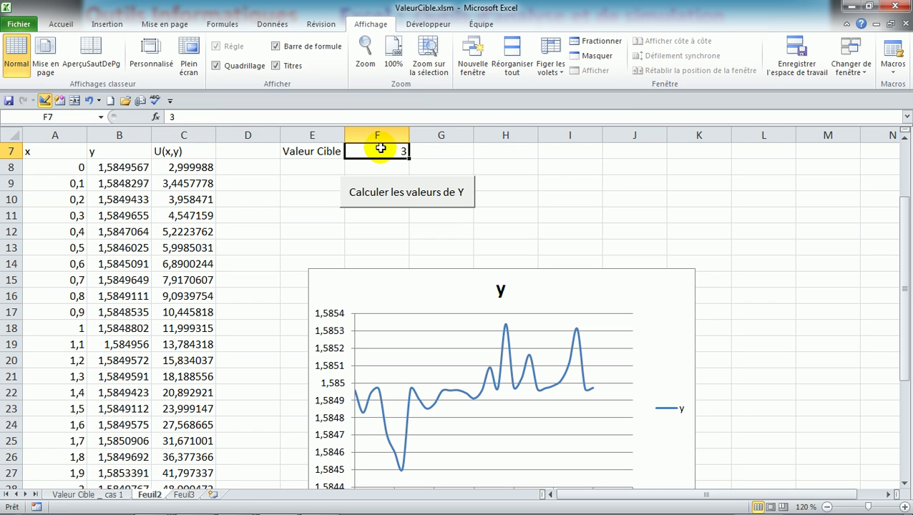
pyautogui.write('4')
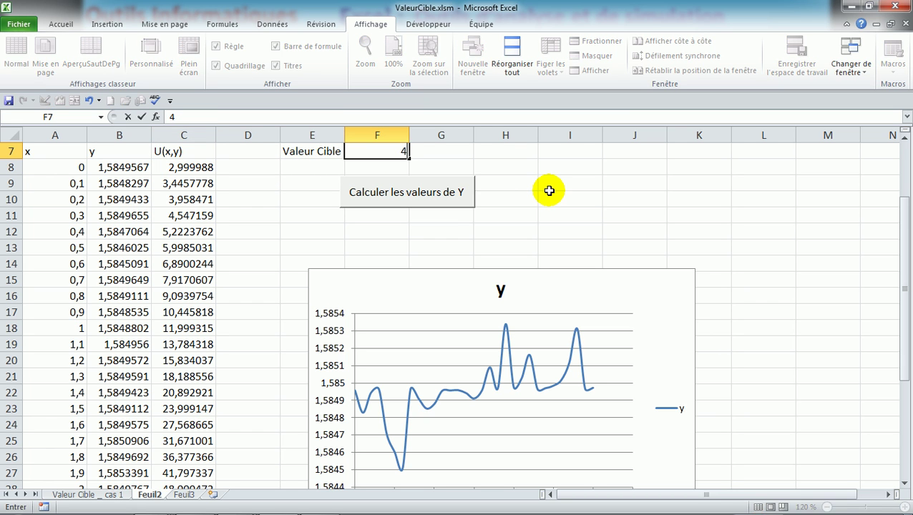
pyautogui.click(431, 161)
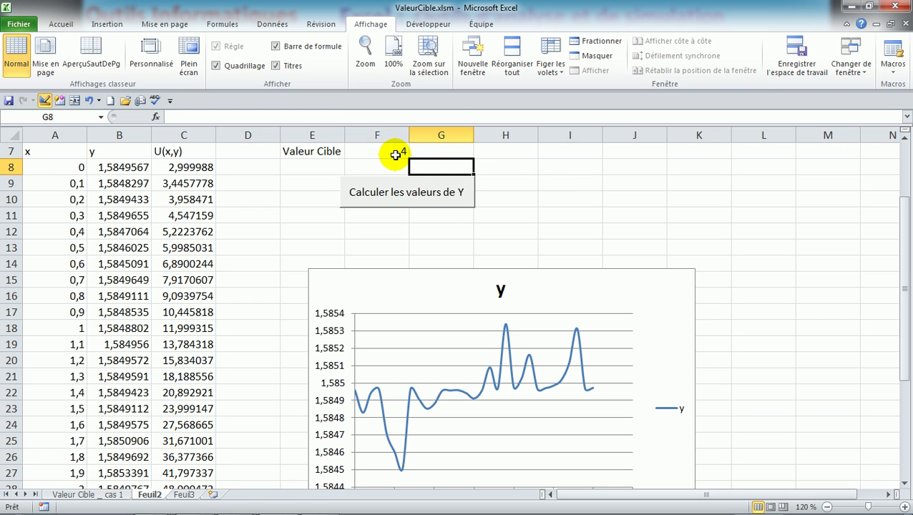
# Turn off Design Mode and run the goal-seek macro with the "Calculer les valeurs de Y" worksheet button
pyautogui.click(422, 26)
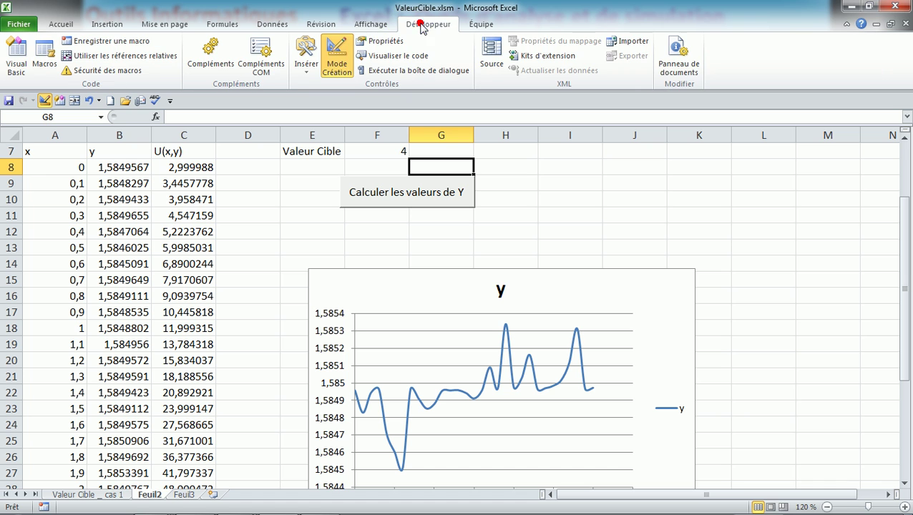
pyautogui.click(333, 64)
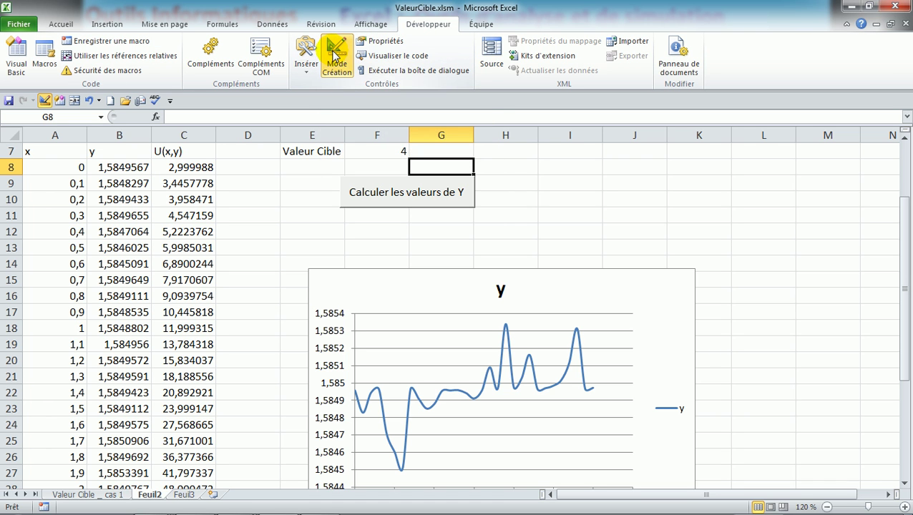
pyautogui.click(334, 59)
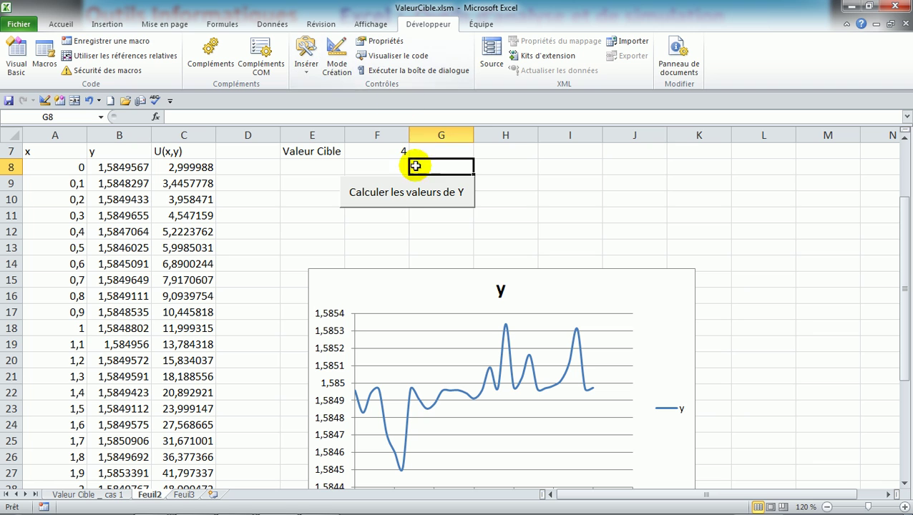
pyautogui.click(403, 206)
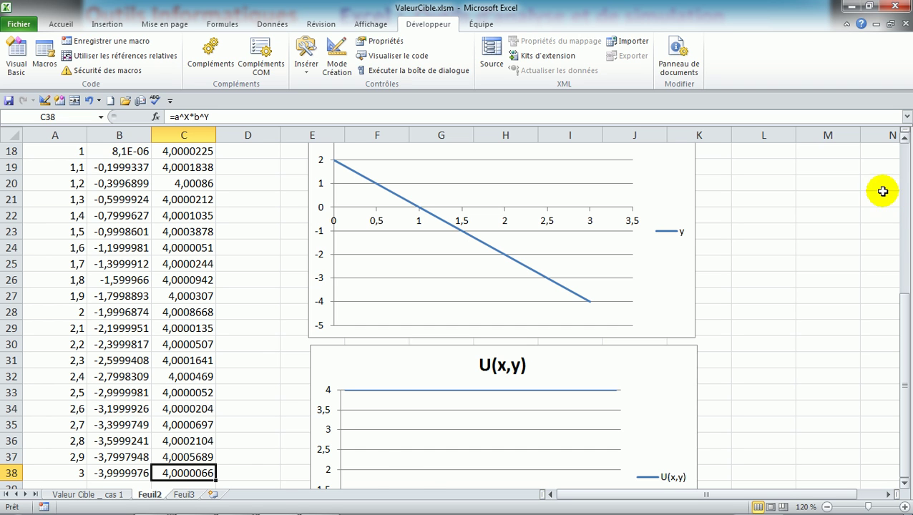
# Set the target value in cell F7 to 2 and recalculate the Y values with the worksheet button
pyautogui.click(903, 166)
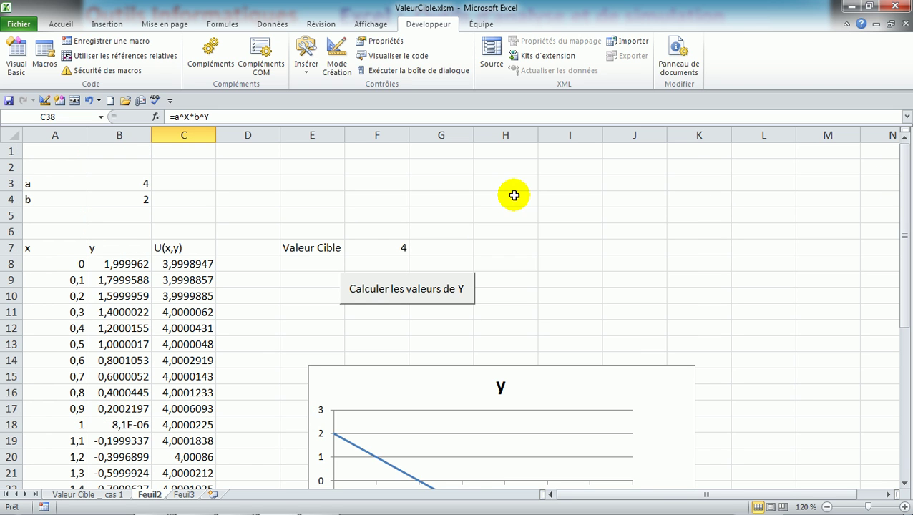
pyautogui.click(394, 248)
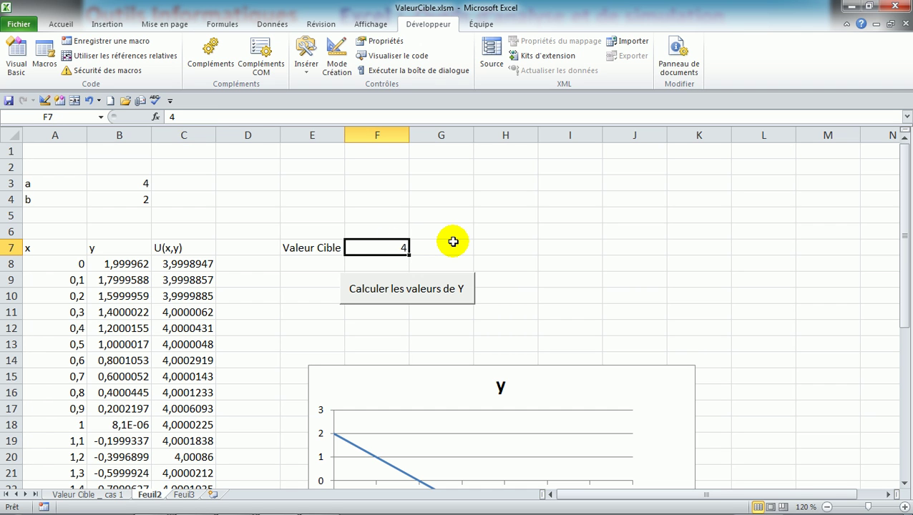
pyautogui.write('2')
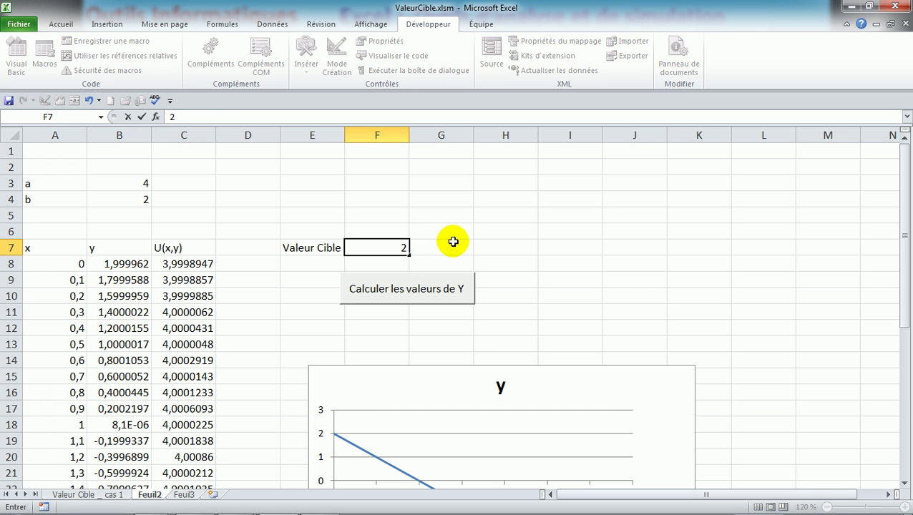
pyautogui.click(394, 282)
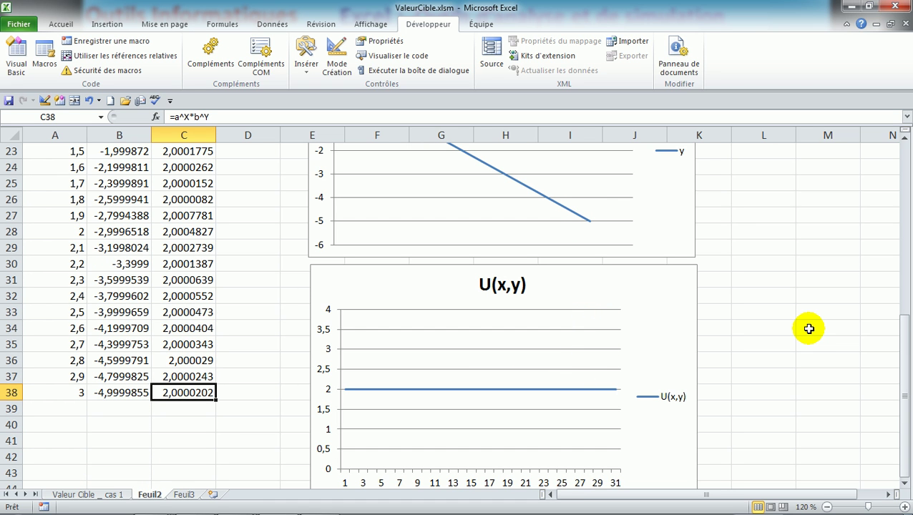
# Examine the recalculated y and U(x,y) values and their two charts
pyautogui.doubleClick(906, 137)
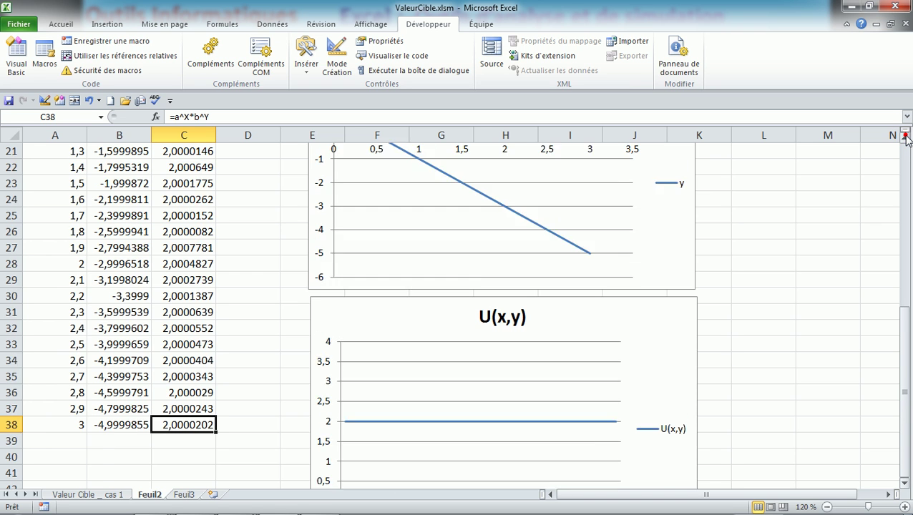
pyautogui.click(906, 138)
pyautogui.click(906, 137)
pyautogui.click(905, 138)
pyautogui.click(905, 137)
pyautogui.click(906, 138)
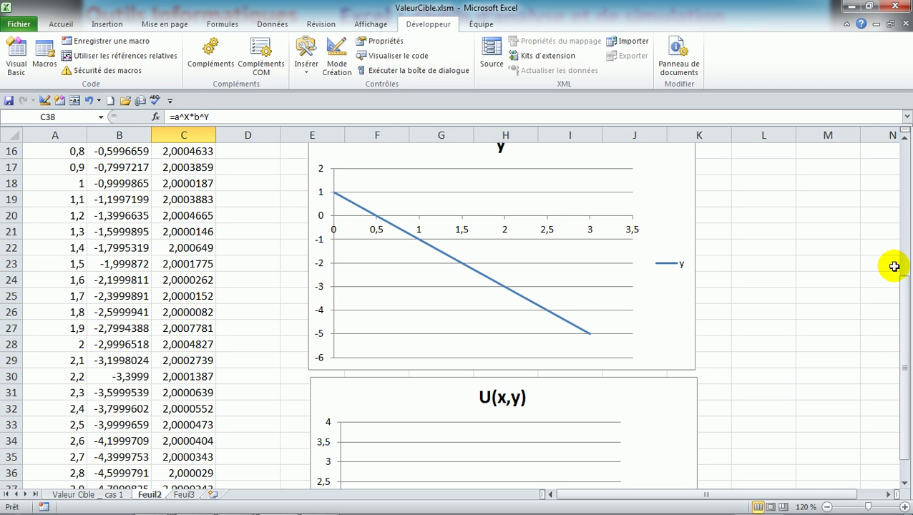
pyautogui.moveTo(500, 508)
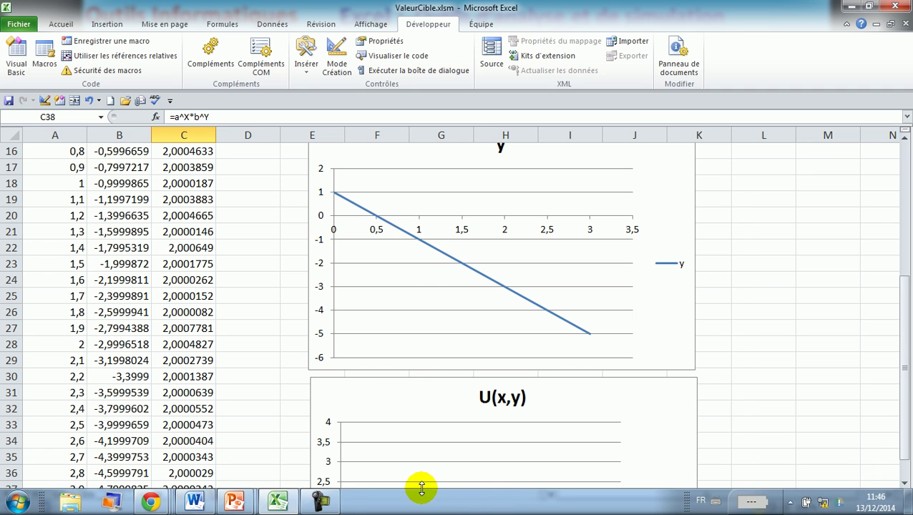
pyautogui.click(320, 501)
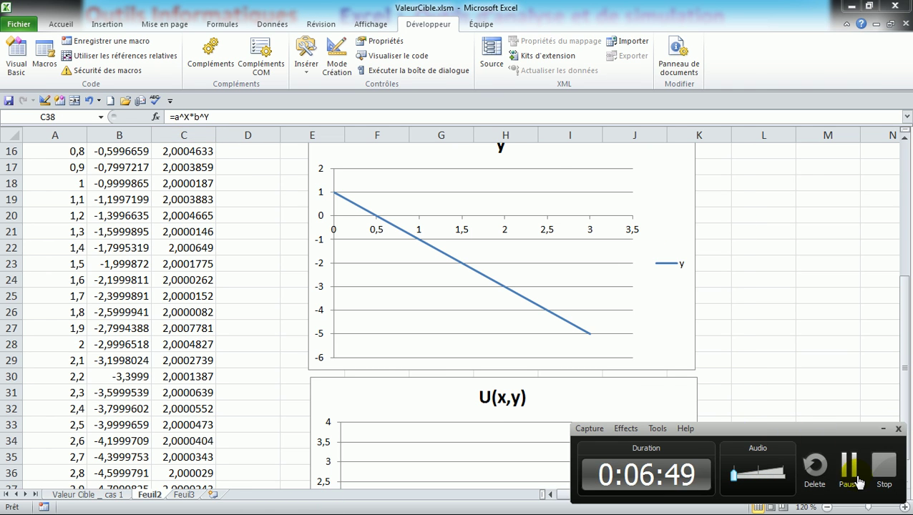
# Review the ValeurCible macro code in the VBA editor, and return to the worksheet
pyautogui.hotkey('alt', 'F11')
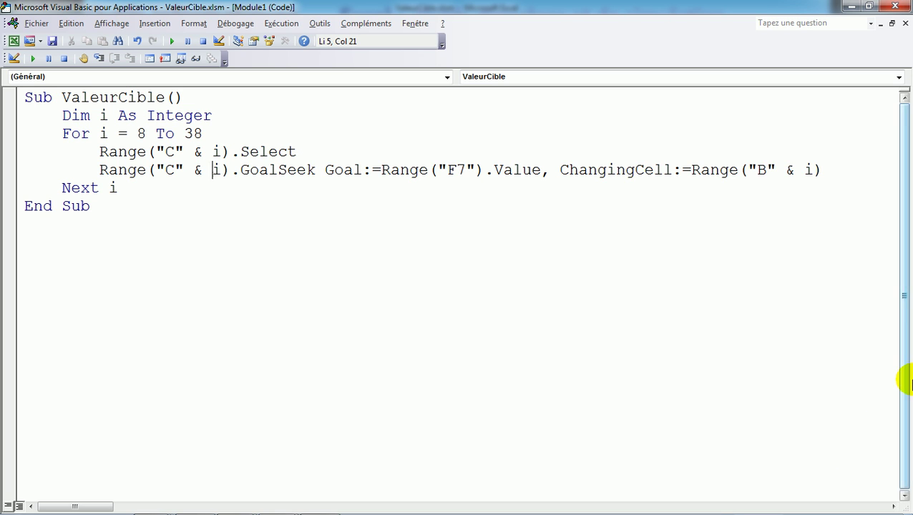
pyautogui.click(897, 8)
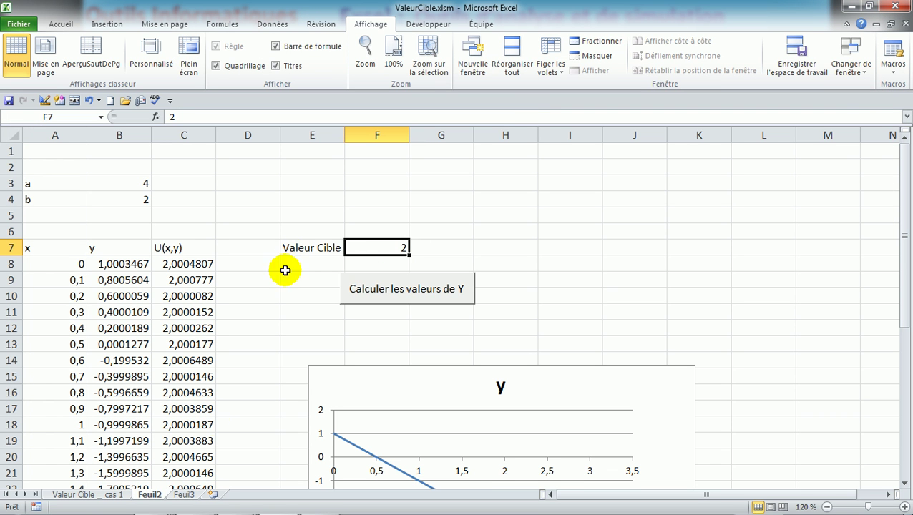
# Rename the sheet Feuil2 as "Valeur Cible Cas 2"
pyautogui.doubleClick(151, 496)
pyautogui.write('Val')
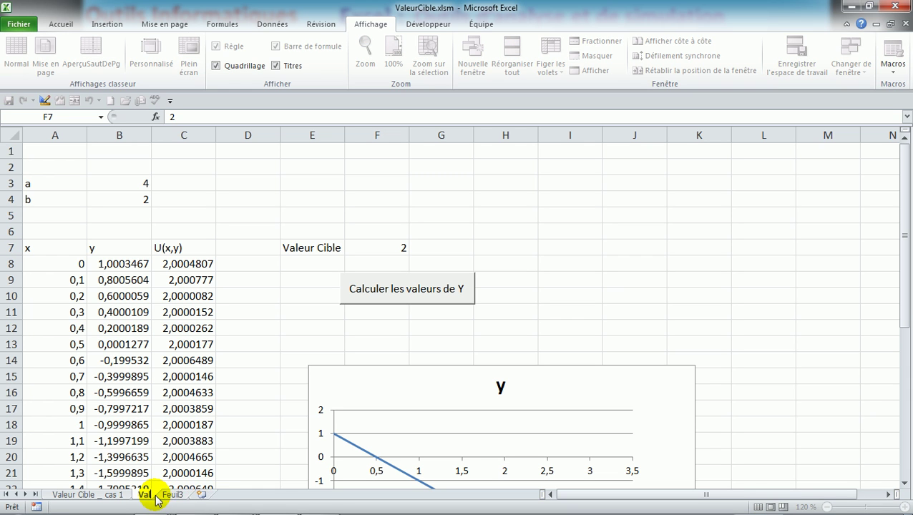
pyautogui.write('eur Ci')
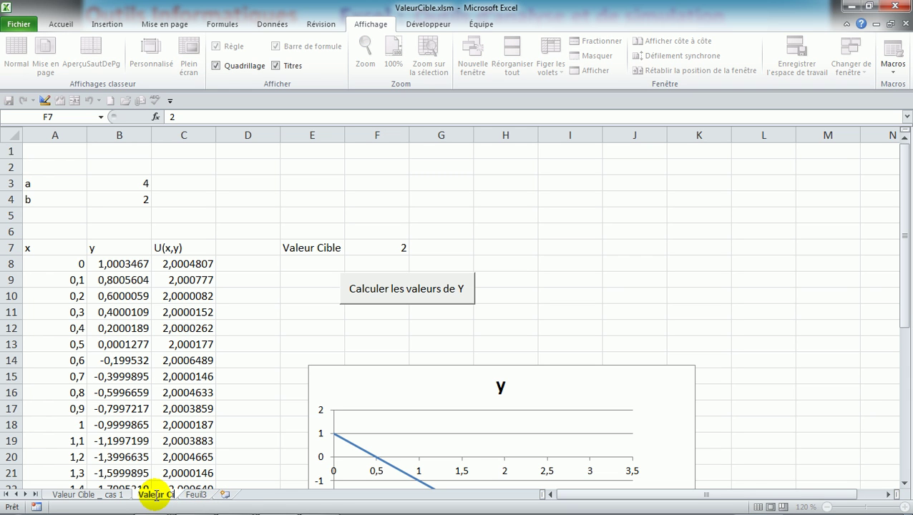
pyautogui.write('ble Cas')
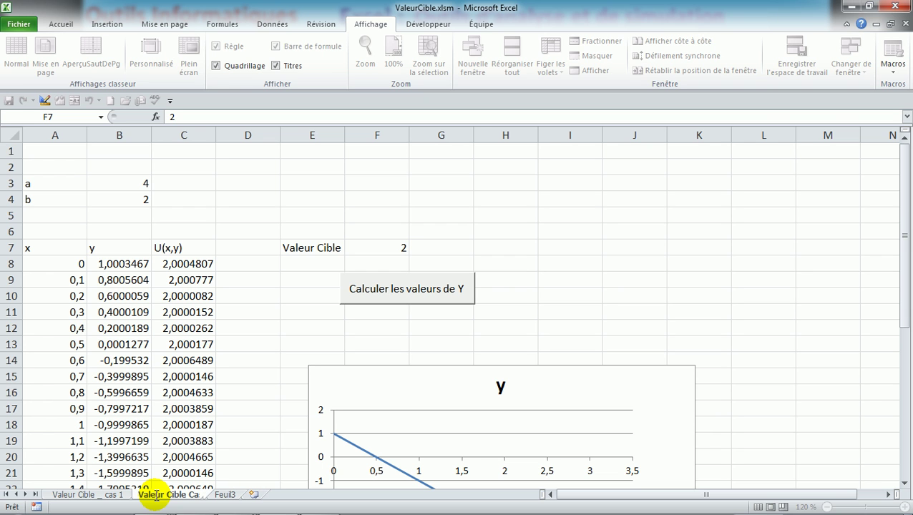
pyautogui.press('Return')
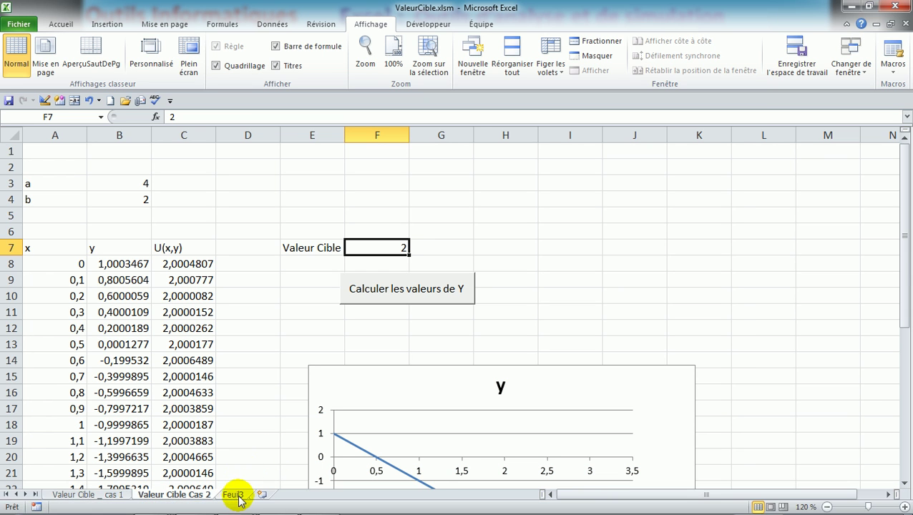
# On sheet Feuil3, enter the labels a, b, c, d and e in cells A3 to A7
pyautogui.click(236, 495)
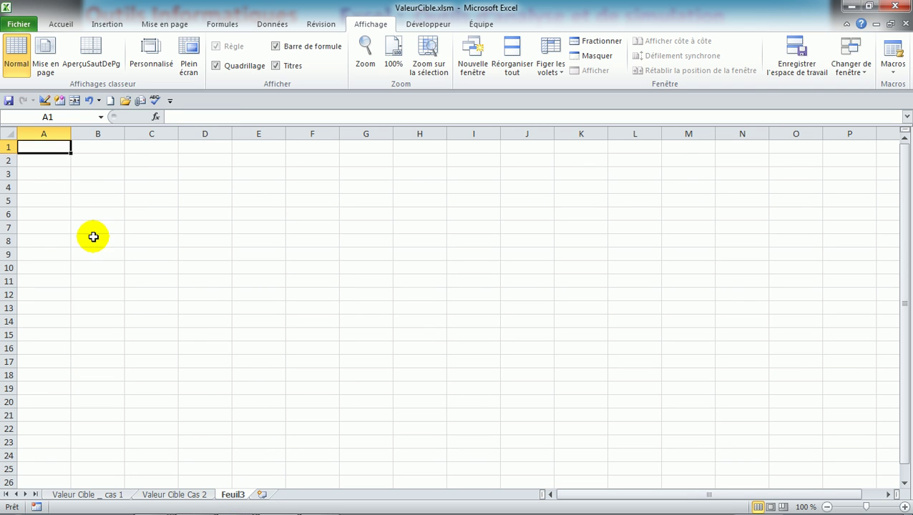
pyautogui.click(57, 177)
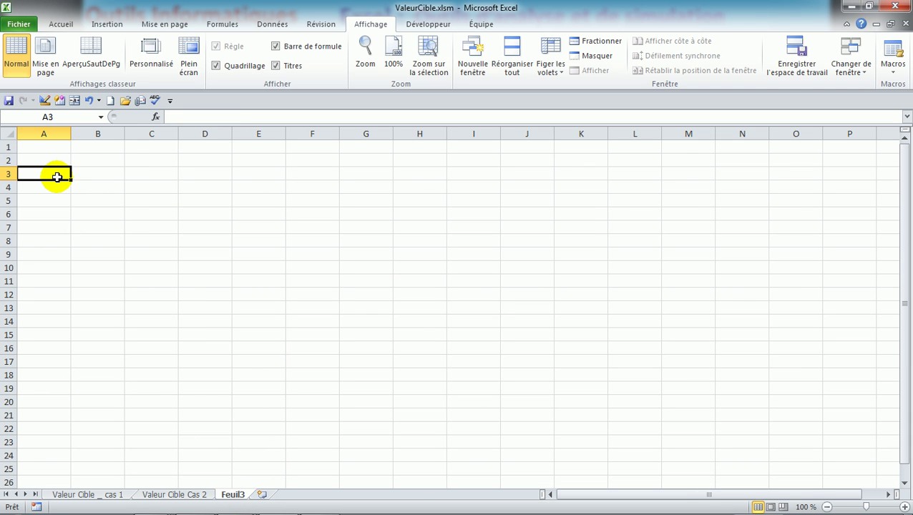
pyautogui.write('a')
pyautogui.press('Return')
pyautogui.write('b')
pyautogui.press('Return')
pyautogui.write('c')
pyautogui.press('Return')
pyautogui.write('d')
pyautogui.press('Return')
pyautogui.write('e')
pyautogui.press('Up')
pyautogui.press('Up')
pyautogui.press('Up')
pyautogui.press('Up')
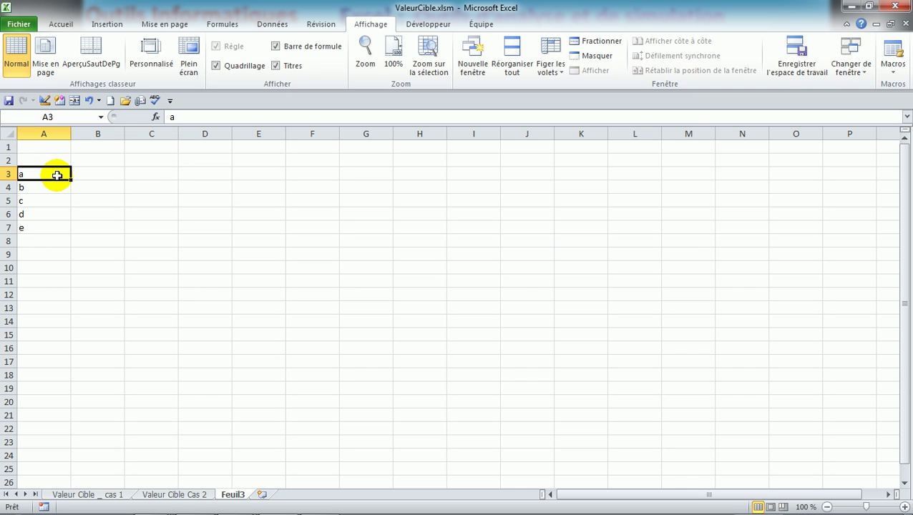
# Change the labels in cells A3 and A4 to a1 and a2
pyautogui.doubleClick(57, 175)
pyautogui.write('1')
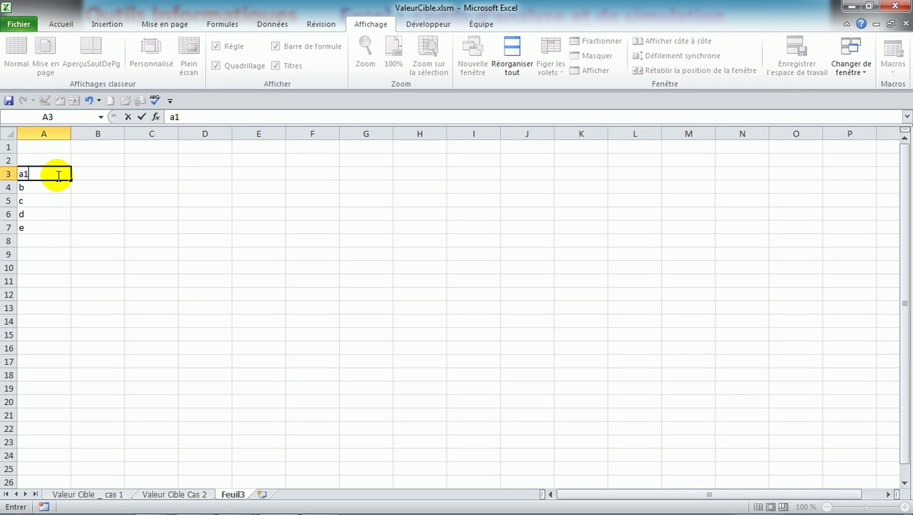
pyautogui.press('Return')
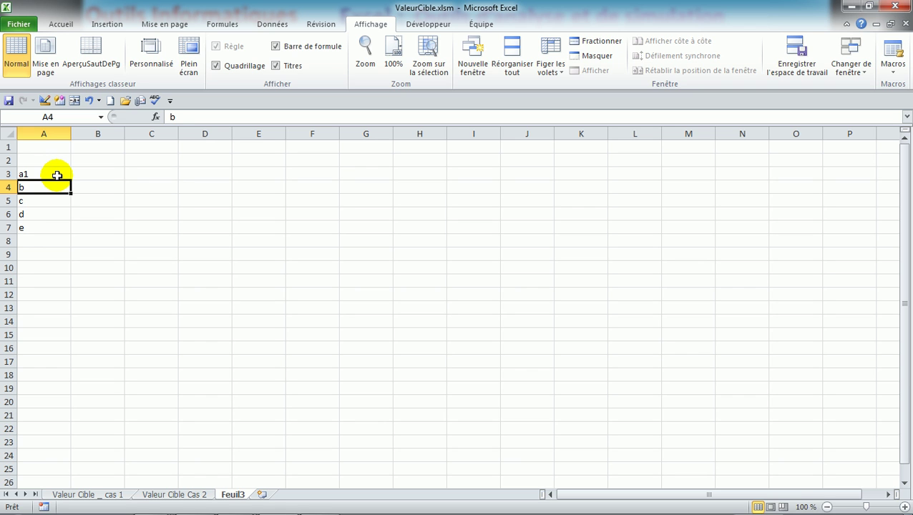
pyautogui.write('a2')
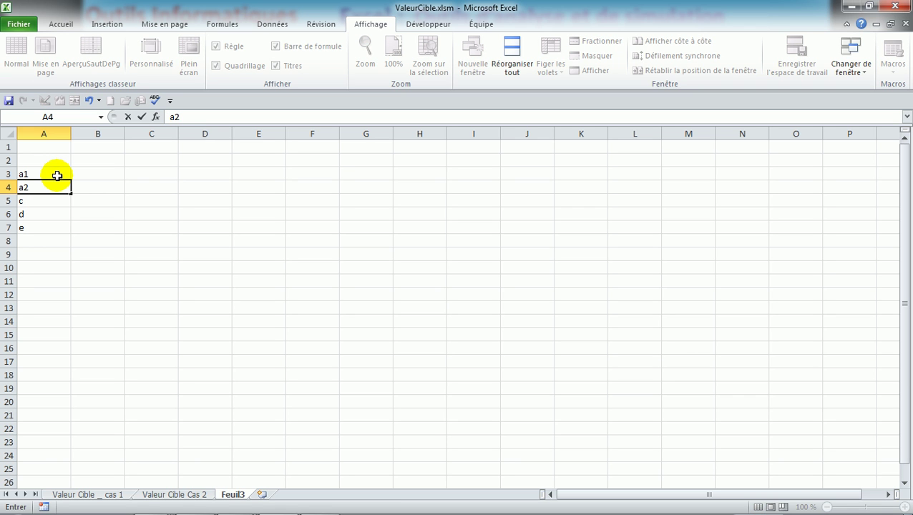
# Replace the label in cell A3 with coef1
pyautogui.click(58, 175)
pyautogui.write('c')
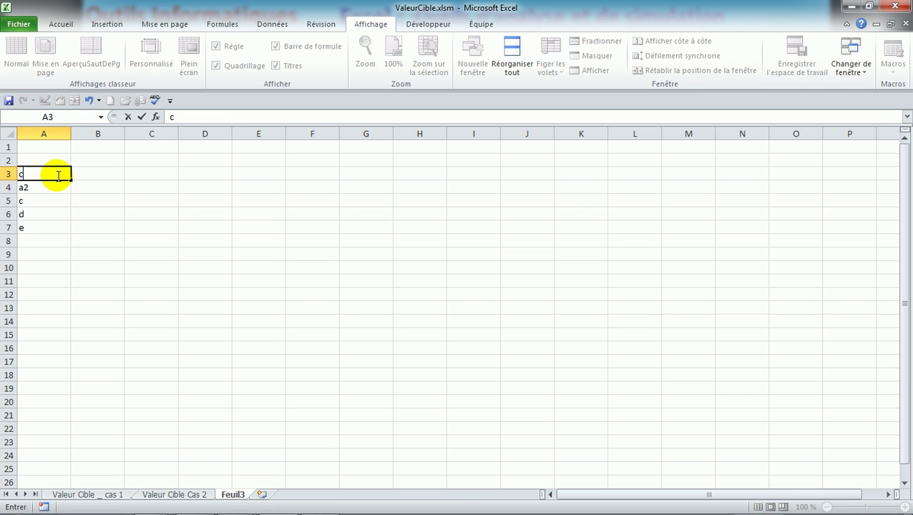
pyautogui.write('oef1')
pyautogui.press('Return')
pyautogui.click(58, 175)
pyautogui.press('Return')
# Relabel cells A3 to A7 as coef4, coef3, coef2, coef1 and coef0
pyautogui.click(57, 176)
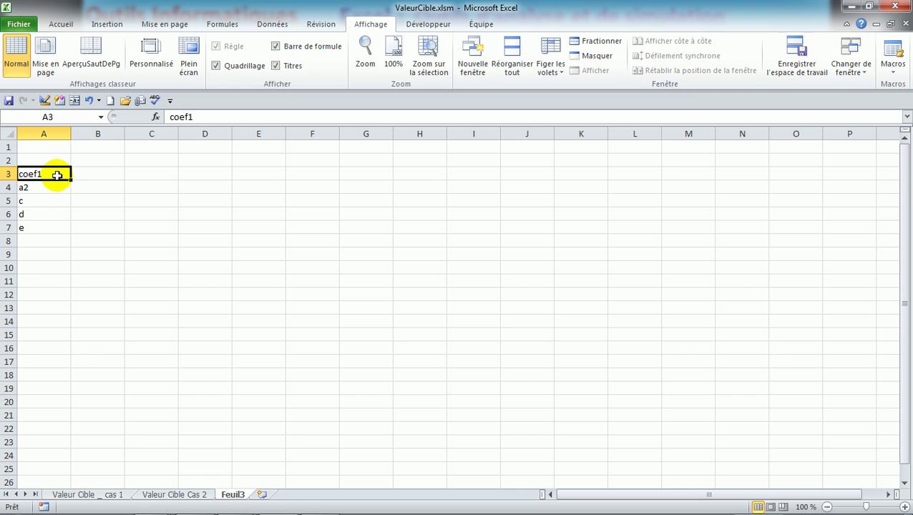
pyautogui.write('coef')
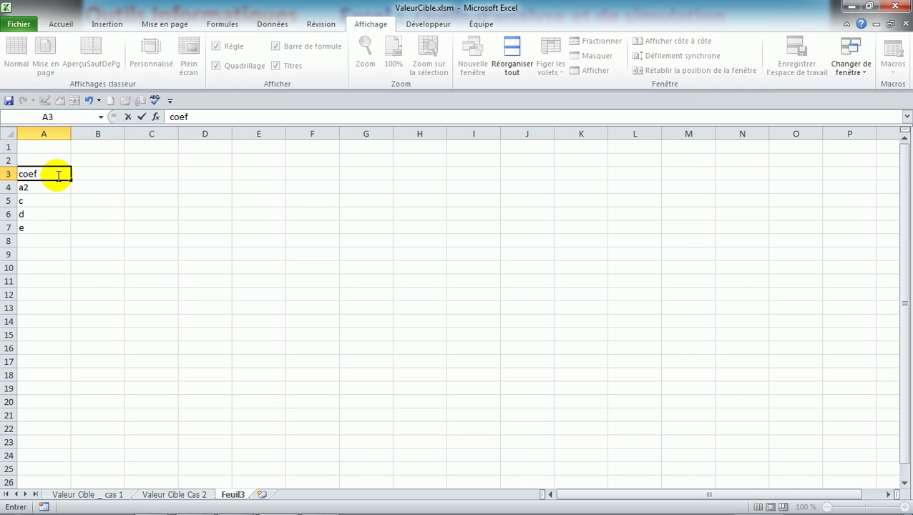
pyautogui.write('4')
pyautogui.press('Return')
pyautogui.write('coef3')
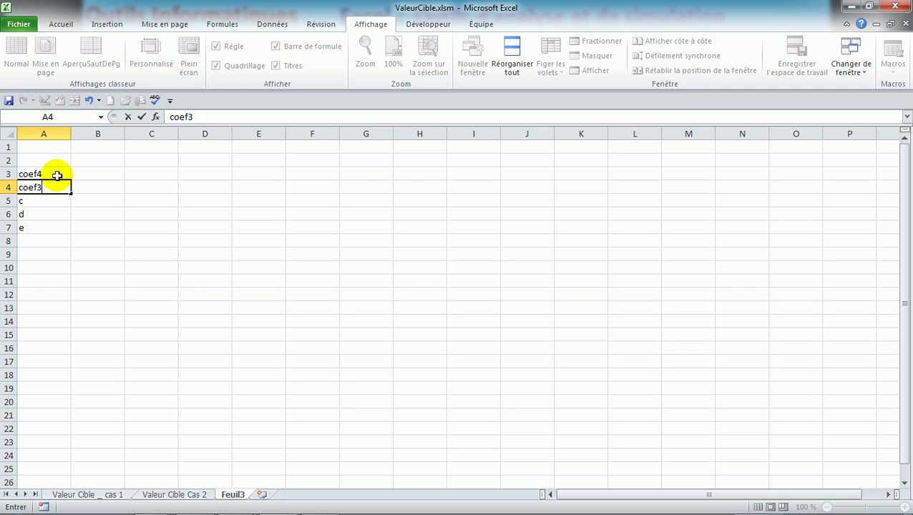
pyautogui.press('Return')
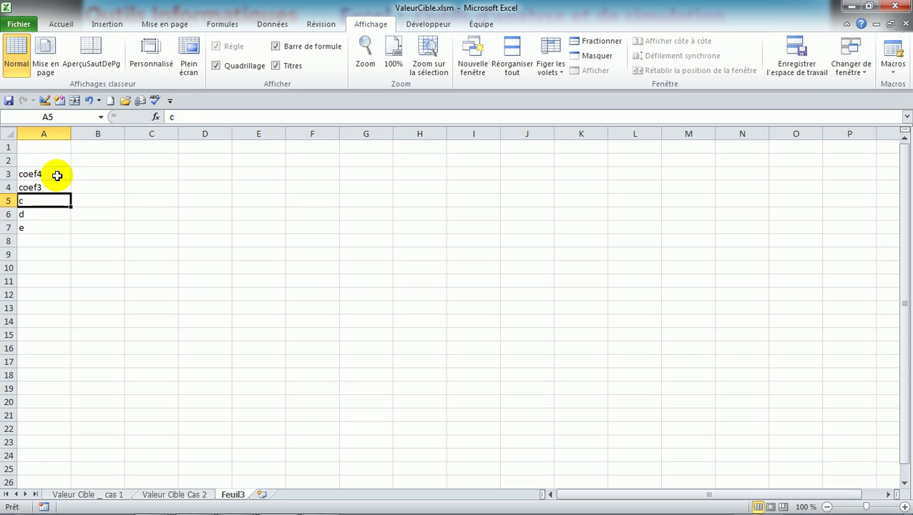
pyautogui.write('coef')
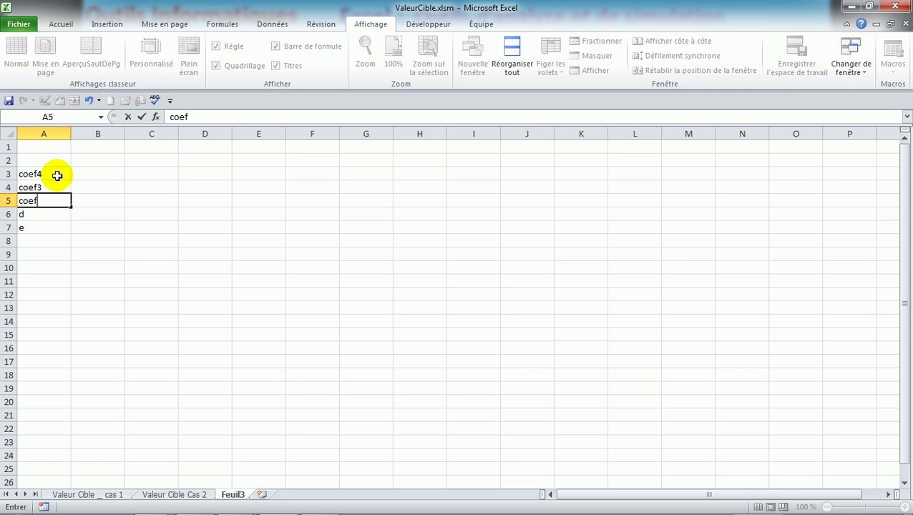
pyautogui.write('2')
pyautogui.press('Return')
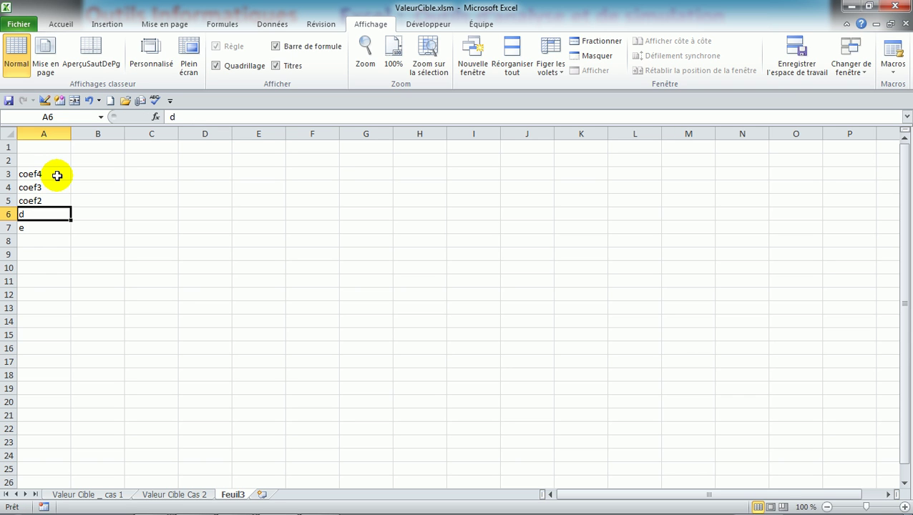
pyautogui.write('coef1')
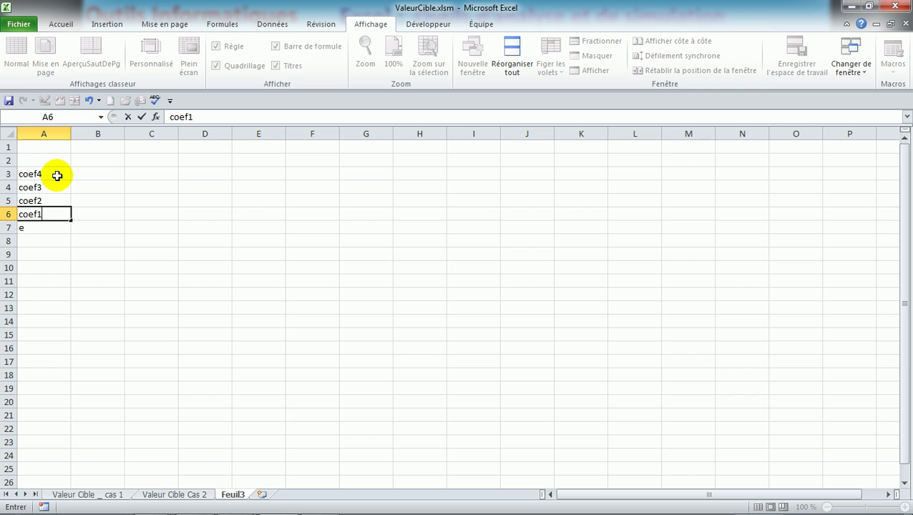
pyautogui.press('Return')
pyautogui.write('coef0')
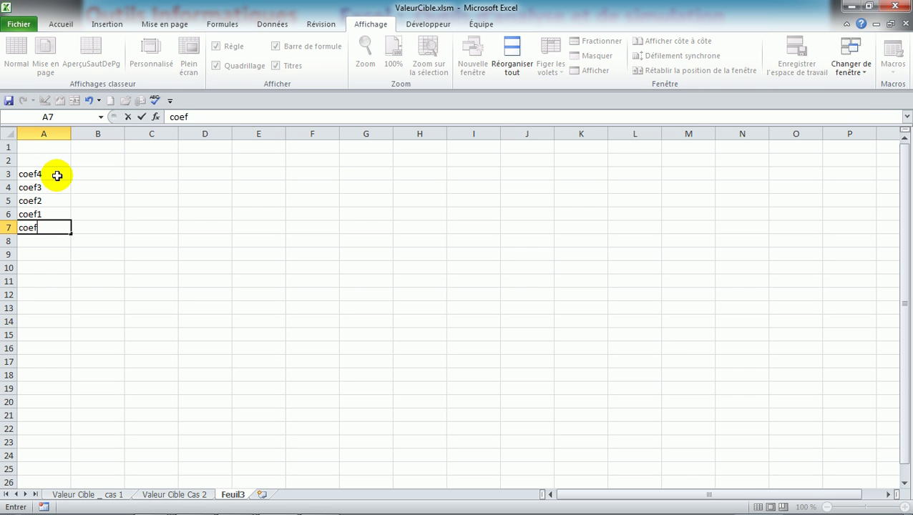
pyautogui.press('Up')
# Enter the coefficient values 3, -5, 10, 1 and -20 in cells B3 to B7
pyautogui.press('Up')
pyautogui.press('Up')
pyautogui.press('Up')
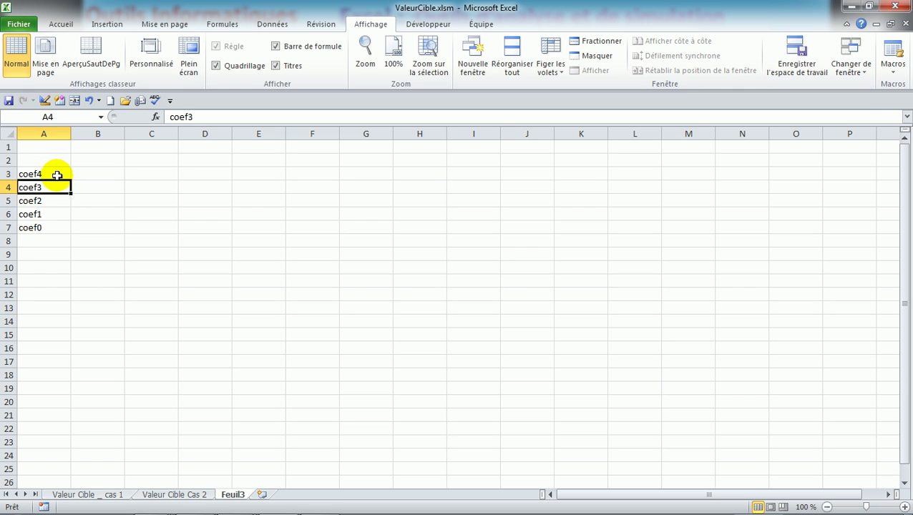
pyautogui.press('Right')
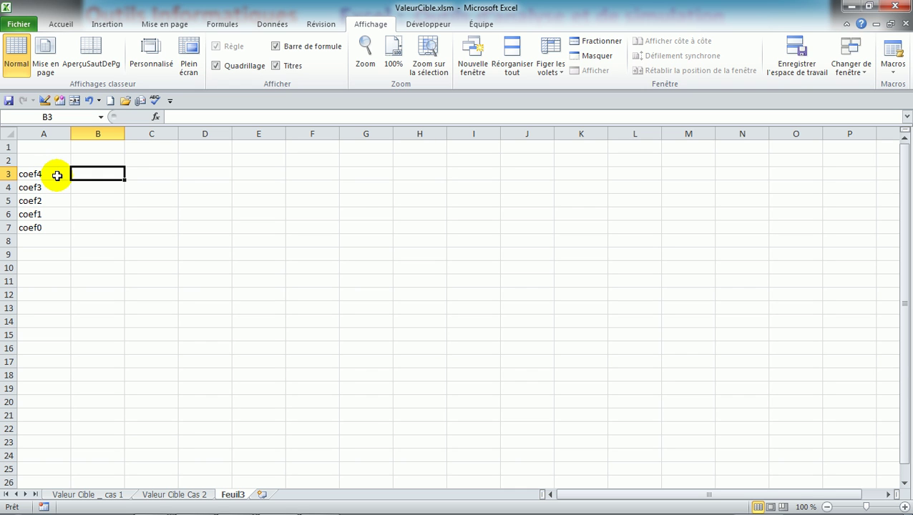
pyautogui.write('3')
pyautogui.press('Return')
pyautogui.write('-5')
pyautogui.press('Return')
pyautogui.write('10')
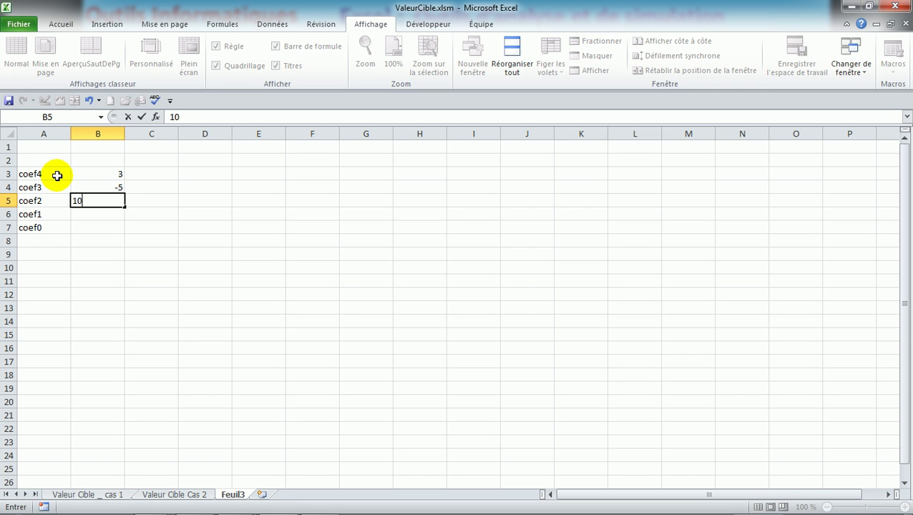
pyautogui.press('Return')
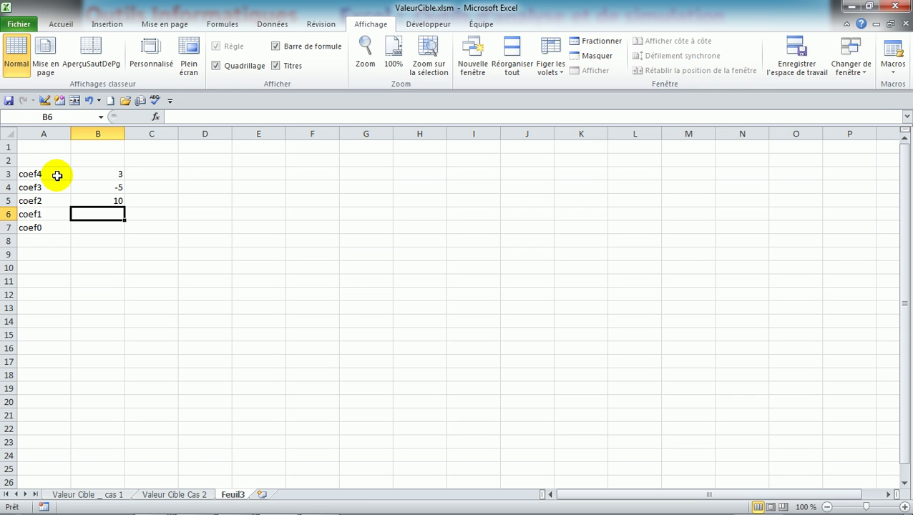
pyautogui.write('1')
pyautogui.press('Return')
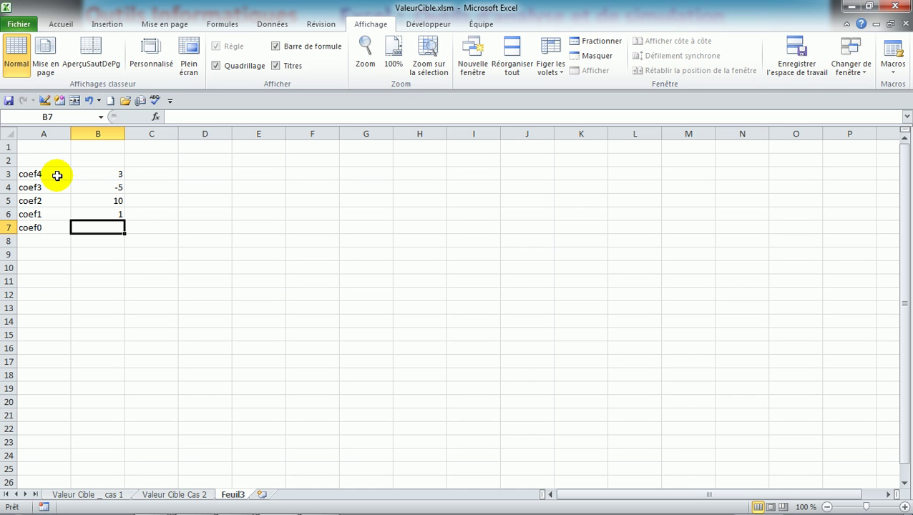
pyautogui.write('-')
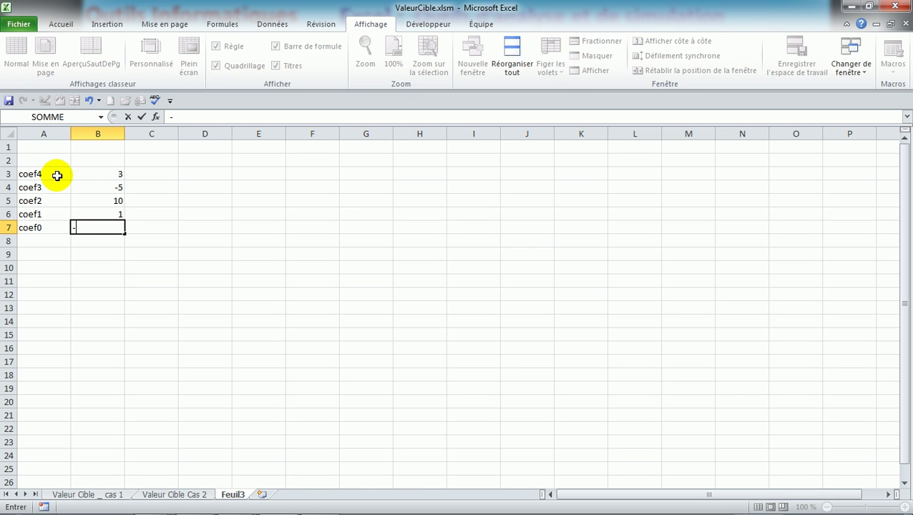
pyautogui.write('20')
pyautogui.press('Return')
pyautogui.press('Up')
pyautogui.press('Up')
pyautogui.press('Down')
pyautogui.press('Down')
pyautogui.press('Down')
pyautogui.press('Down')
pyautogui.press('Left')
pyautogui.write('x')
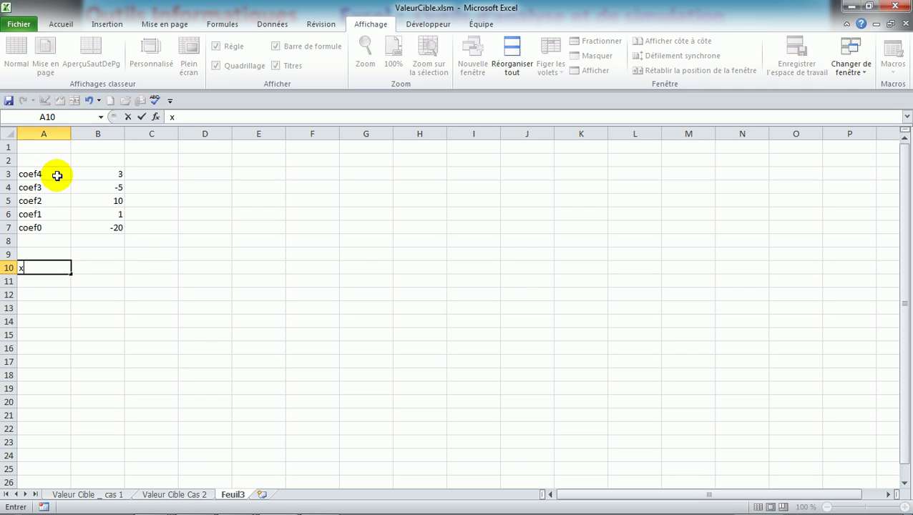
pyautogui.press('Escape')
# Enter the lowercase label x in cell D10, below and beside the coefficient table
pyautogui.press('Right')
pyautogui.press('Right')
pyautogui.press('Right')
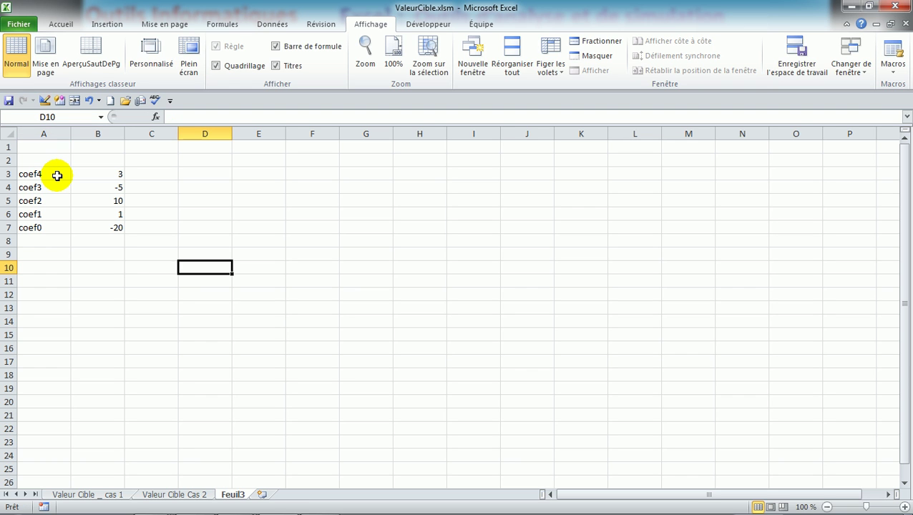
pyautogui.write('x')
pyautogui.press('Right')
pyautogui.press('Up')
pyautogui.press('Up')
pyautogui.press('Up')
pyautogui.press('Left')
pyautogui.press('Left')
pyautogui.press('Left')
pyautogui.press('Up')
pyautogui.press('Up')
pyautogui.press('Up')
pyautogui.press('Up')
pyautogui.press('Up')
pyautogui.press('Up')
pyautogui.press('Down')
pyautogui.press('Down')
pyautogui.press('Down')
pyautogui.press('Down')
pyautogui.press('Down')
pyautogui.press('Down')
pyautogui.press('Down')
pyautogui.press('Down')
pyautogui.press('Down')
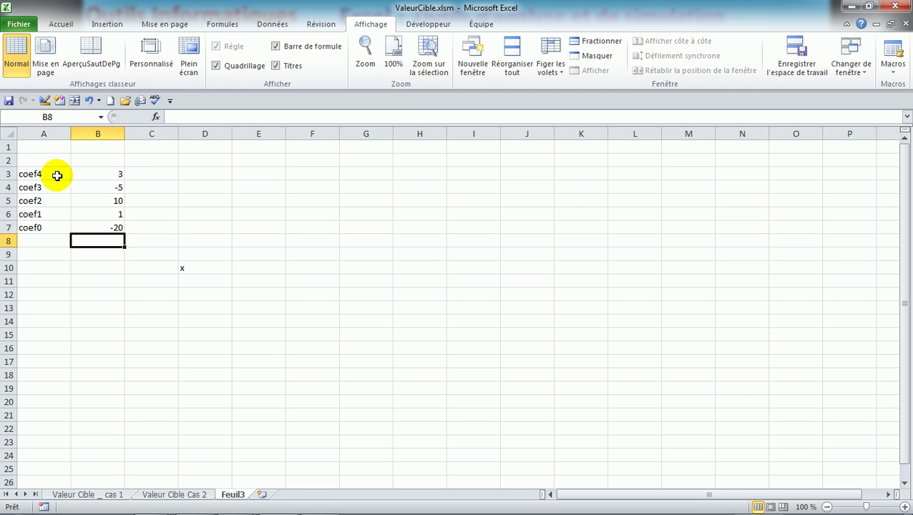
# Enter the column headers X in cell D10 and P(x) in cell E10
pyautogui.press('Right')
pyautogui.press('Right')
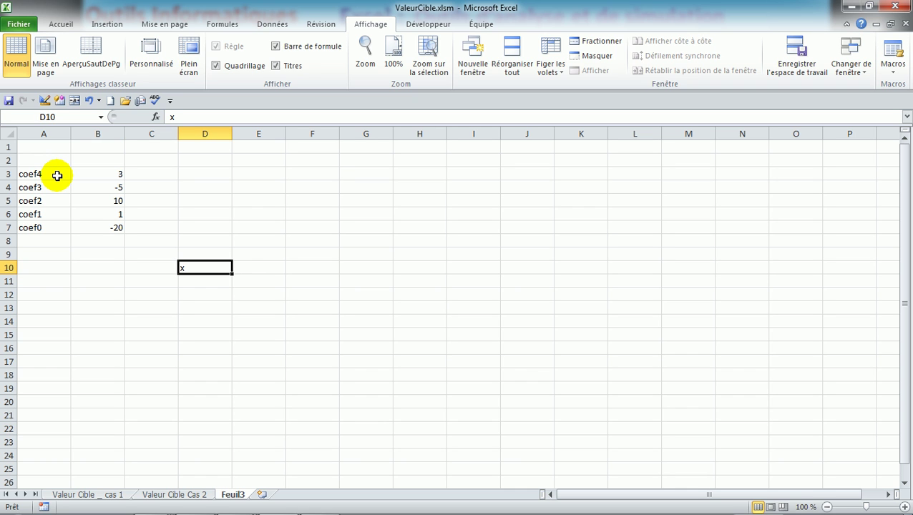
pyautogui.write('X')
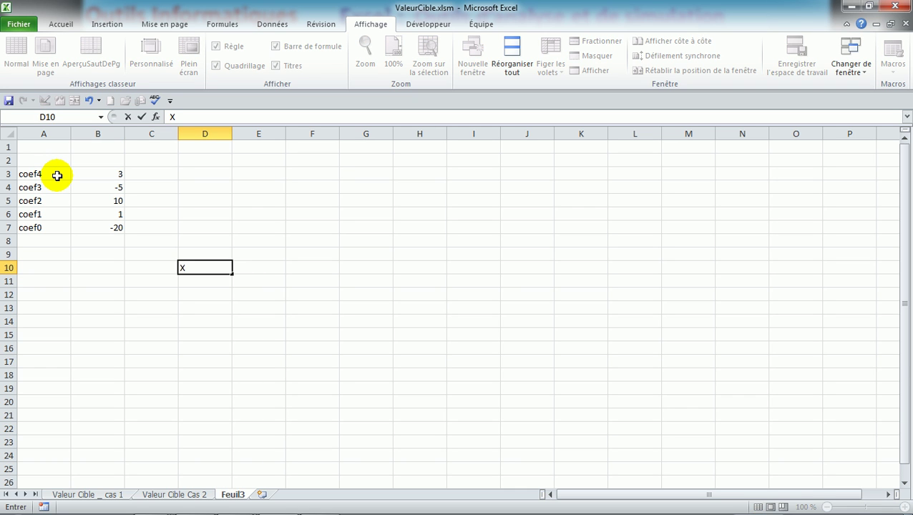
pyautogui.press('Return')
pyautogui.press('Up')
pyautogui.press('Right')
pyautogui.write('P(x)')
pyautogui.press('Return')
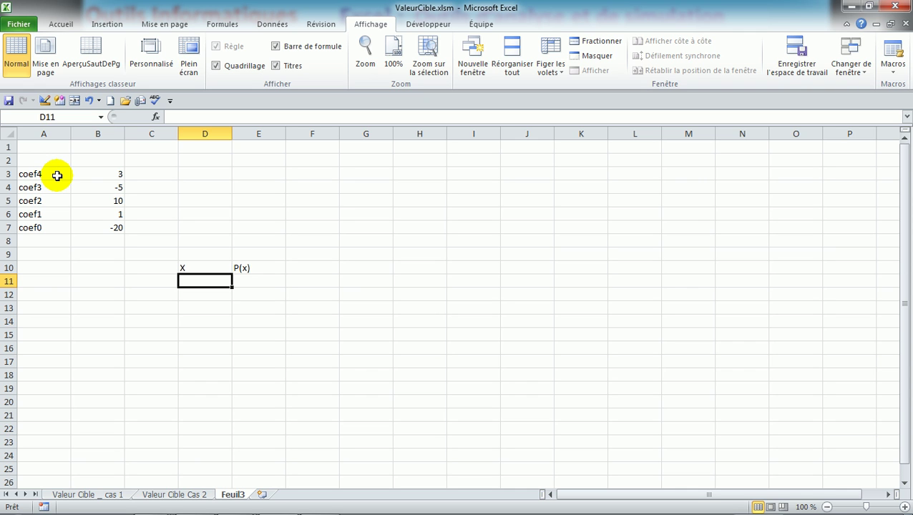
# Enter the first two X values, -3 in cell D11 and -2,9 in cell D12
pyautogui.write('-')
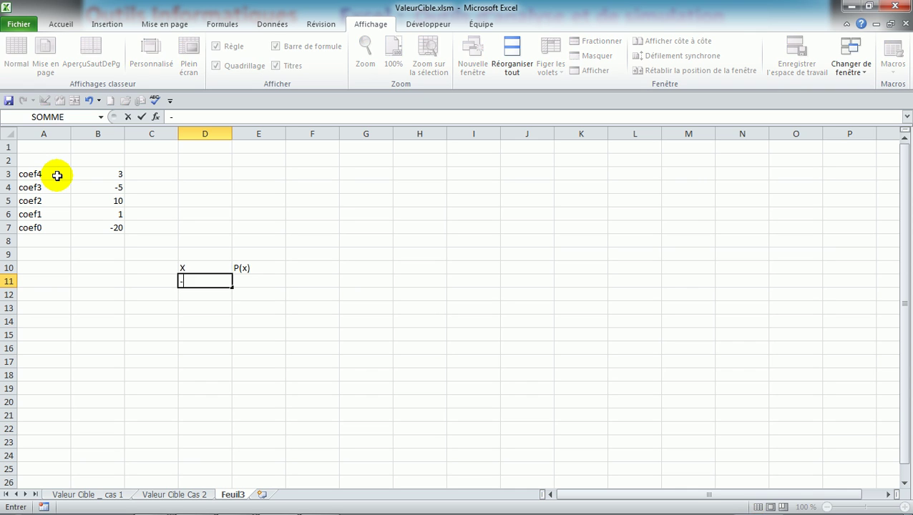
pyautogui.write('3')
pyautogui.press('Return')
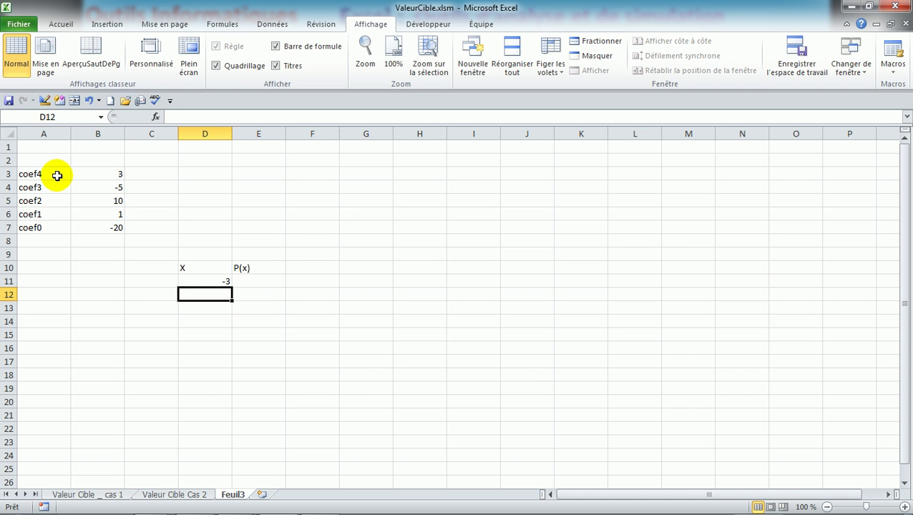
pyautogui.write('-2')
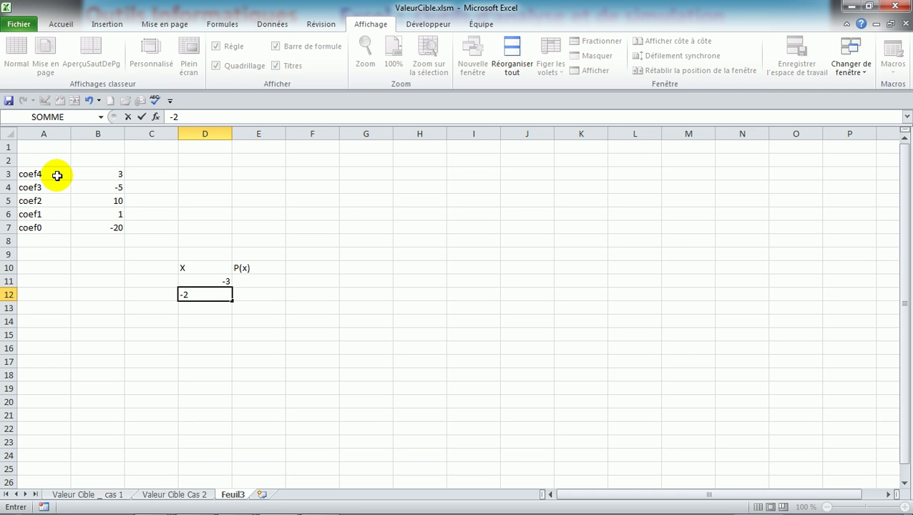
pyautogui.write('?')
pyautogui.press('BackSpace')
pyautogui.write(',9')
pyautogui.press('Up')
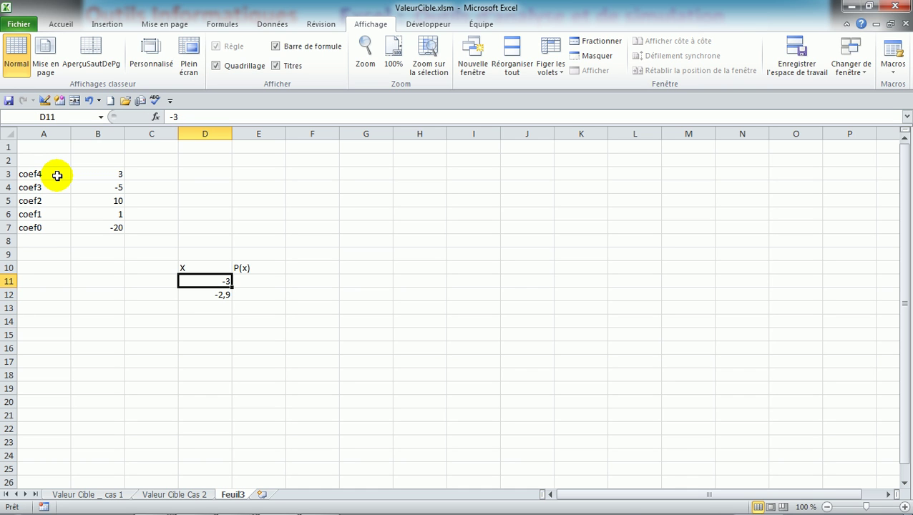
# Extend the X series from D11:D12 down to cell D71 so that it ends at 3
pyautogui.hotkey('shift', 'Down')
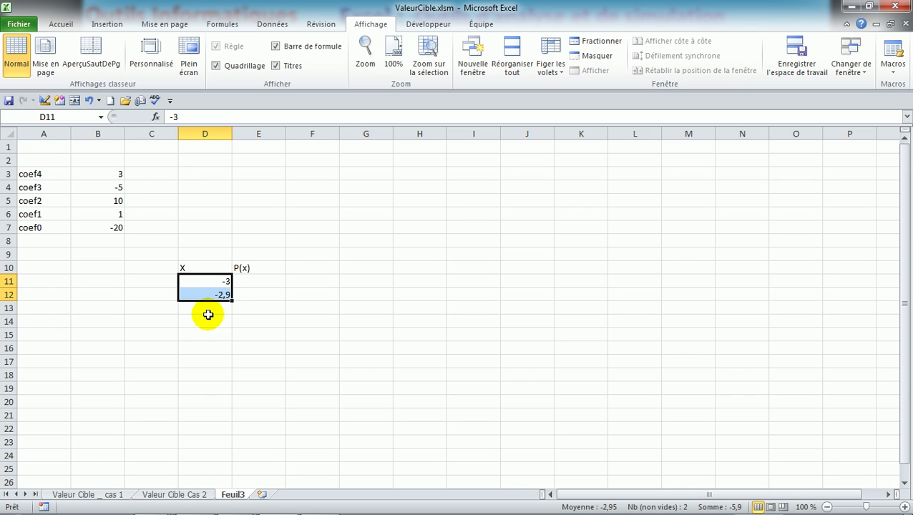
pyautogui.moveTo(232, 300); pyautogui.dragTo(232, 171)
pyautogui.click(206, 159)
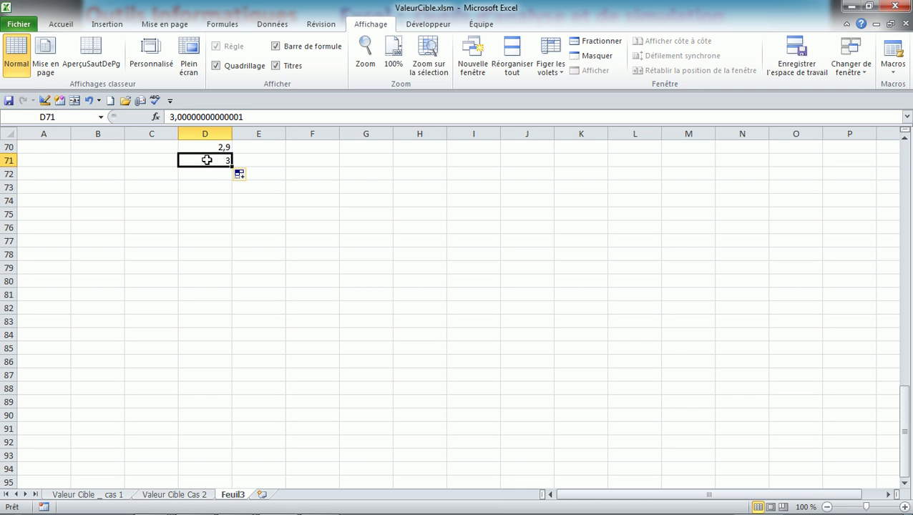
# Review the X series in column D from its end in D71 back up to its start in D11
pyautogui.press('Up')
pyautogui.press('Up')
pyautogui.press('Up')
pyautogui.press('Up')
pyautogui.press('Up')
pyautogui.press('Up')
pyautogui.press('Up')
pyautogui.press('Up')
pyautogui.press('Up')
pyautogui.press('Up')
pyautogui.press('Up')
pyautogui.press('Up')
pyautogui.press('Up')
pyautogui.press('Up')
pyautogui.press('Up')
pyautogui.press('Up')
pyautogui.press('Up')
pyautogui.press('Up')
pyautogui.press('Up')
pyautogui.press('Up')
pyautogui.press('Up')
pyautogui.press('Up')
pyautogui.press('Up')
pyautogui.press('Up')
pyautogui.press('Up')
pyautogui.press('Up')
pyautogui.press('Up')
pyautogui.press('Up')
pyautogui.press('Up')
pyautogui.press('Up')
pyautogui.press('Up')
pyautogui.press('Up')
pyautogui.press('Up')
pyautogui.press('Up')
pyautogui.press('Up')
pyautogui.press('Up')
pyautogui.press('Up')
pyautogui.press('Up')
pyautogui.press('Up')
pyautogui.press('Up')
pyautogui.press('Up')
pyautogui.press('Up')
pyautogui.press('Up')
pyautogui.press('Up')
pyautogui.press('Up')
pyautogui.press('Up')
pyautogui.press('Up')
pyautogui.press('Up')
pyautogui.press('Up')
pyautogui.press('Up')
pyautogui.press('Up')
pyautogui.press('Up')
pyautogui.press('Up')
pyautogui.press('Up')
pyautogui.press('Up')
pyautogui.press('Up')
pyautogui.press('Up')
pyautogui.press('Up')
pyautogui.press('Up')
pyautogui.press('Up')
pyautogui.press('Up')
pyautogui.press('Up')
pyautogui.press('Up')
pyautogui.press('Up')
pyautogui.press('Up')
pyautogui.press('Up')
pyautogui.press('Down')
pyautogui.press('Down')
pyautogui.press('Down')
pyautogui.press('Down')
pyautogui.press('Down')
pyautogui.press('Down')
pyautogui.press('Down')
pyautogui.press('Down')
pyautogui.press('Down')
pyautogui.press('Down')
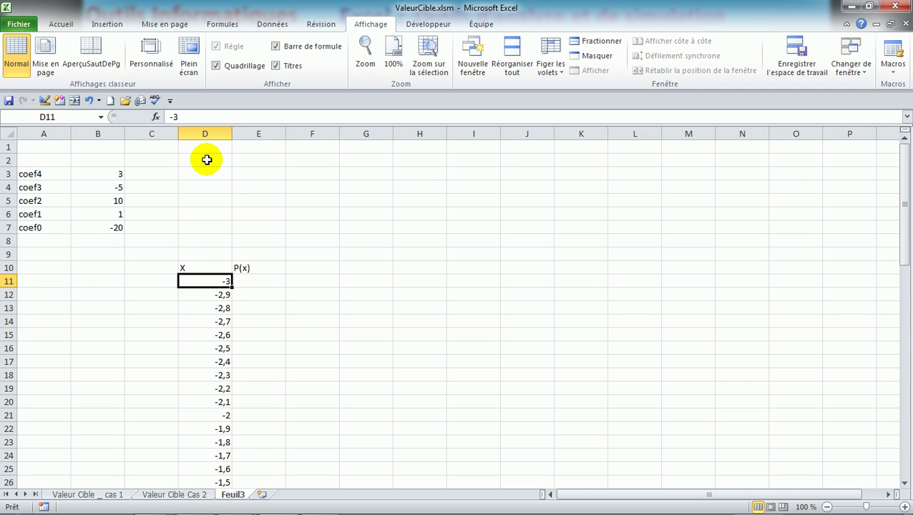
# Define the workbook-level name coef4 for cell B3 on Feuil3
pyautogui.click(903, 503)
pyautogui.click(904, 503)
pyautogui.click(904, 503)
pyautogui.click(322, 279)
pyautogui.click(120, 156)
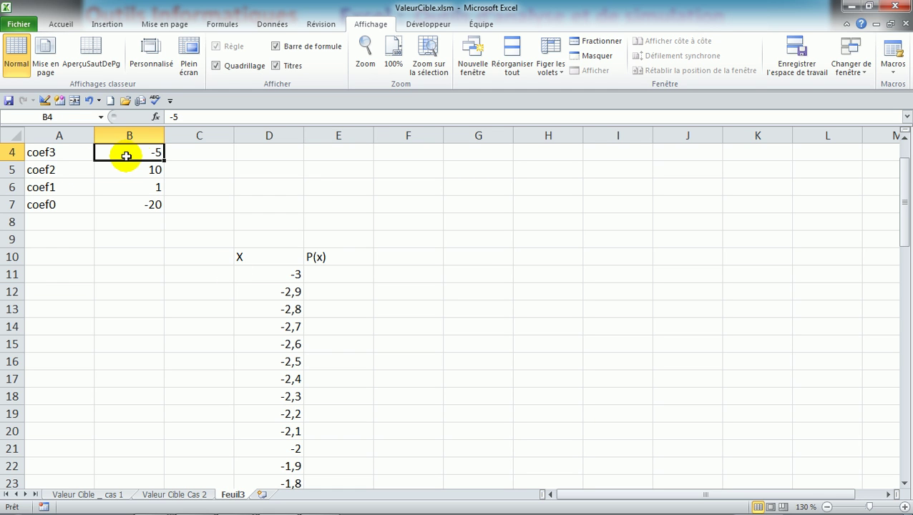
pyautogui.press('Up')
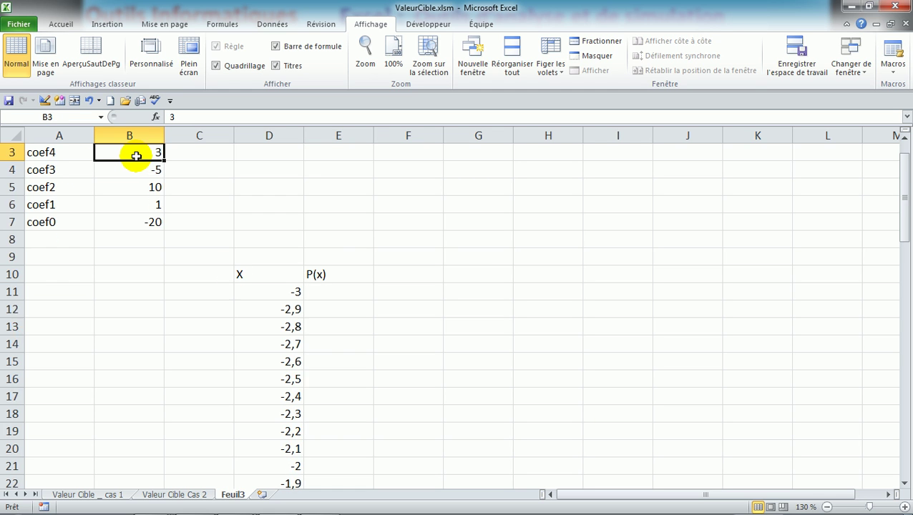
pyautogui.press('Up')
pyautogui.press('Up')
pyautogui.press('Down')
pyautogui.press('Down')
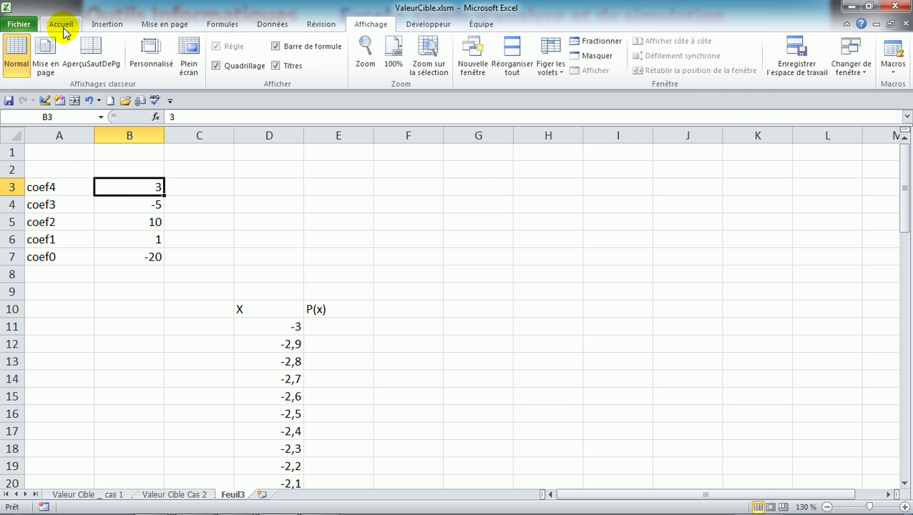
pyautogui.click(223, 24)
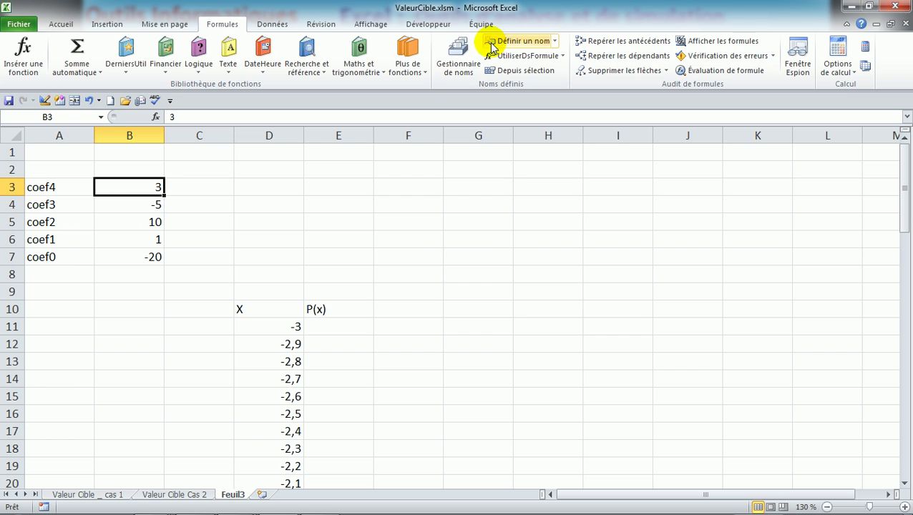
pyautogui.click(461, 66)
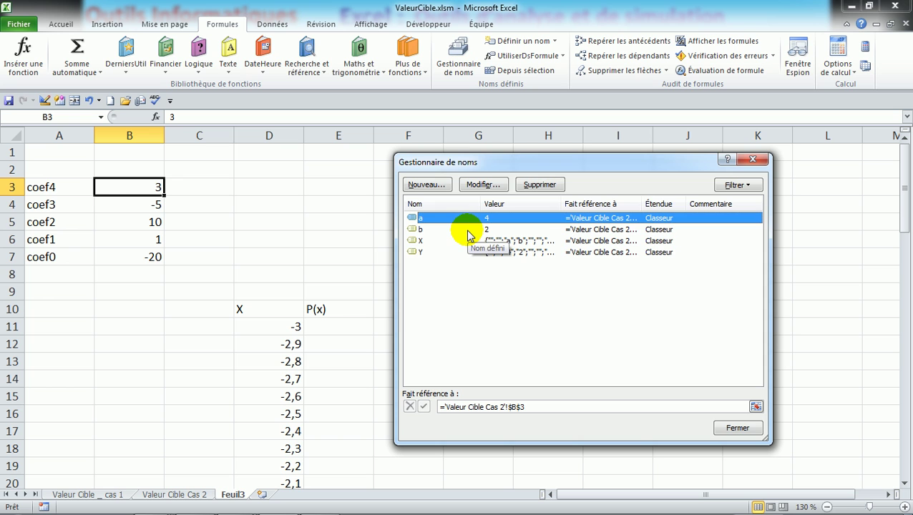
pyautogui.click(429, 185)
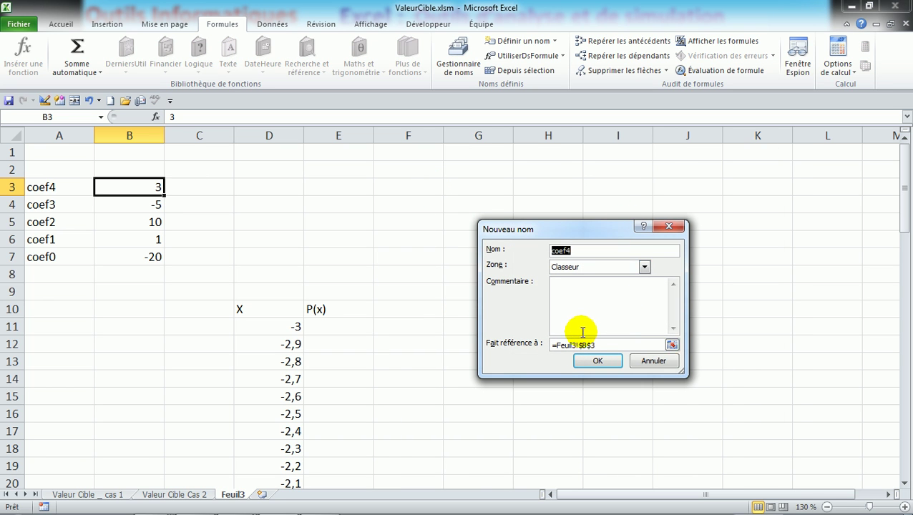
pyautogui.click(597, 363)
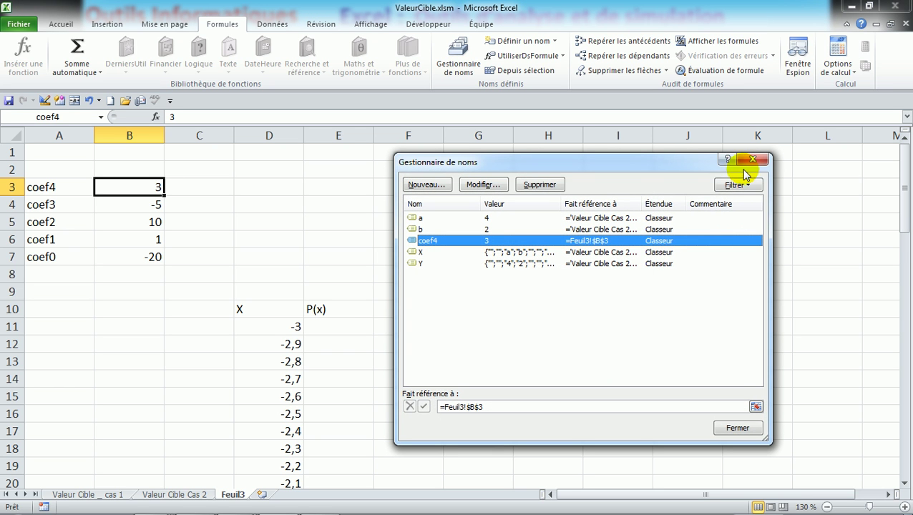
pyautogui.click(753, 162)
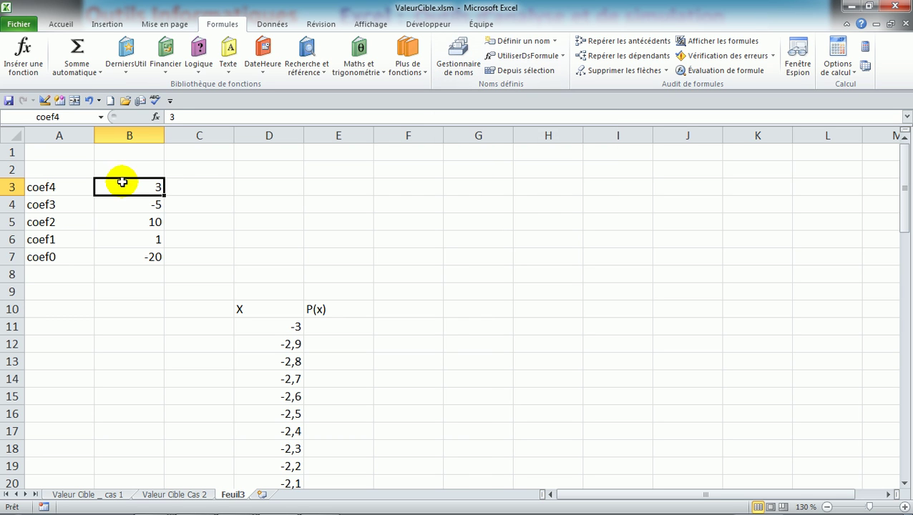
# Define the workbook-level name coef3 for cell B4 on Feuil3
pyautogui.click(133, 207)
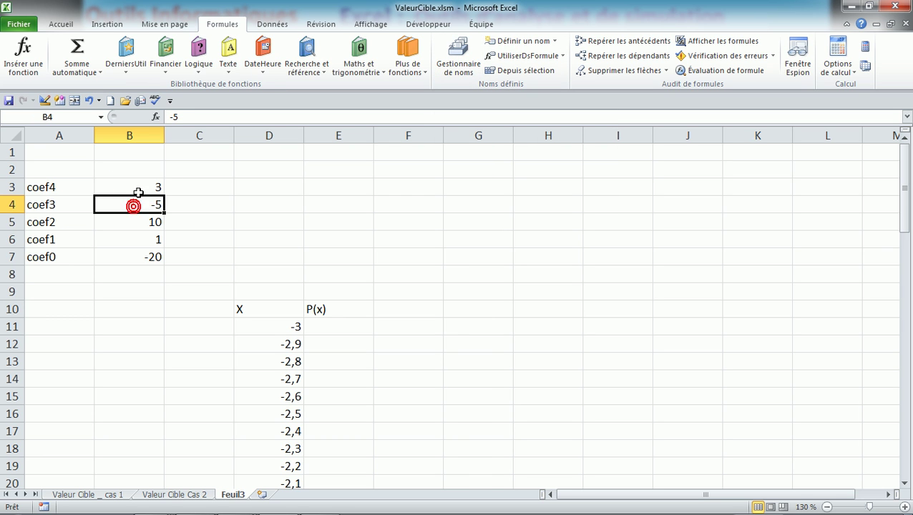
pyautogui.click(455, 57)
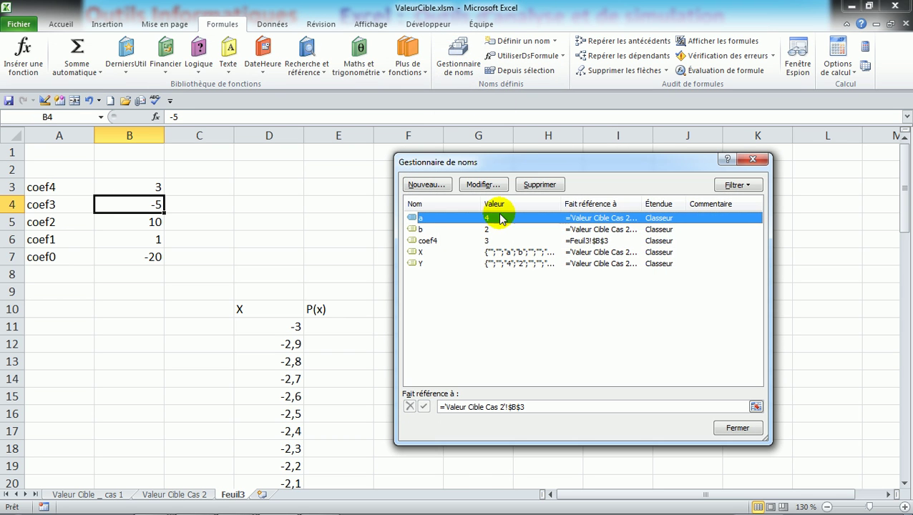
pyautogui.click(427, 184)
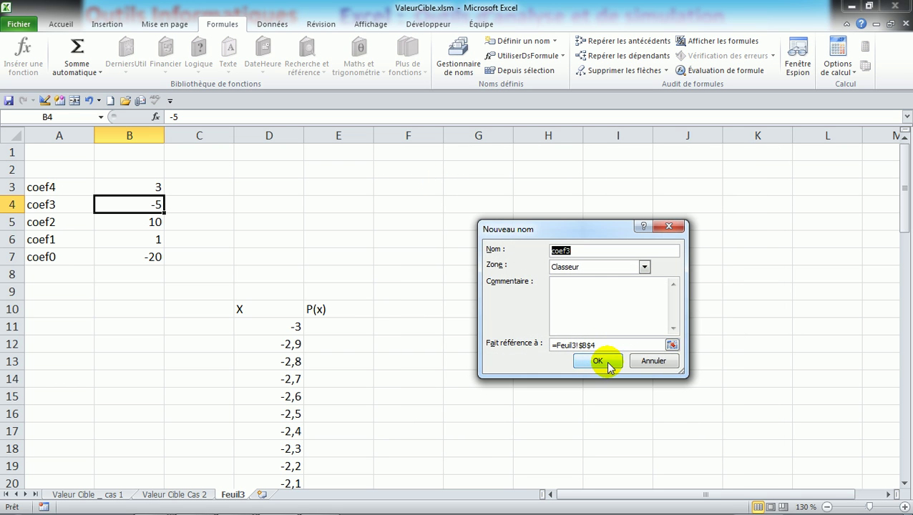
pyautogui.click(600, 361)
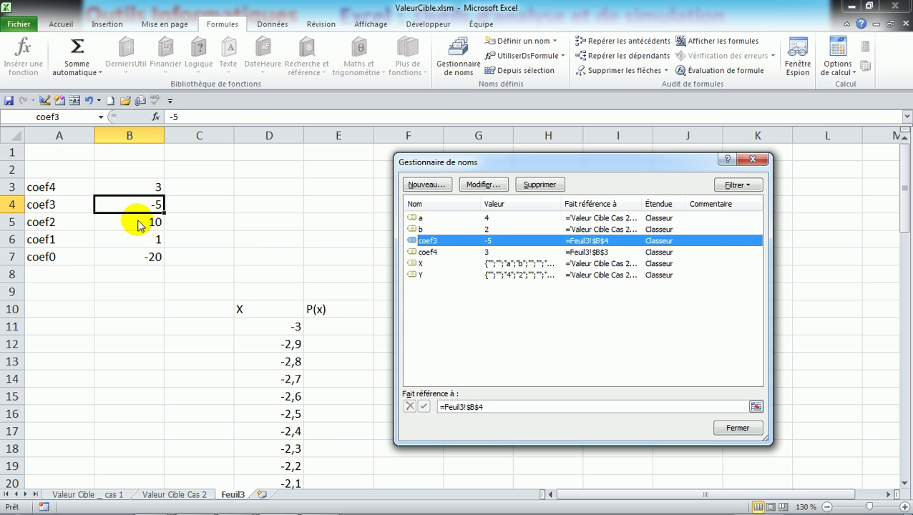
pyautogui.click(752, 157)
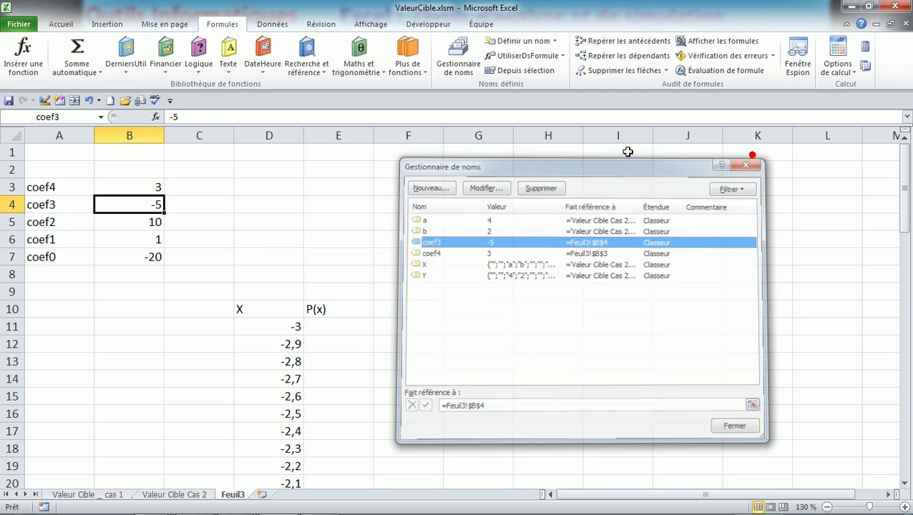
# Define the workbook-level name coef2 for cell B5 on Feuil3
pyautogui.click(129, 225)
pyautogui.moveTo(51, 185); pyautogui.dragTo(58, 252)
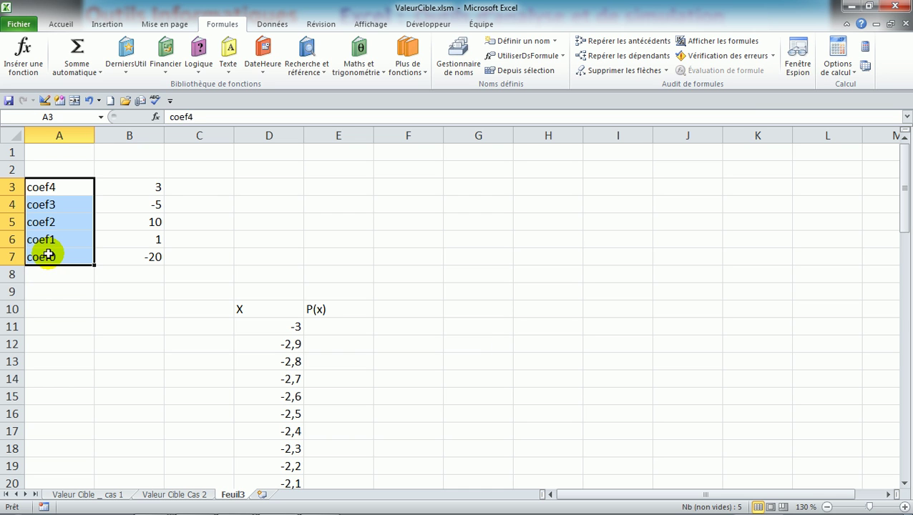
pyautogui.click(158, 223)
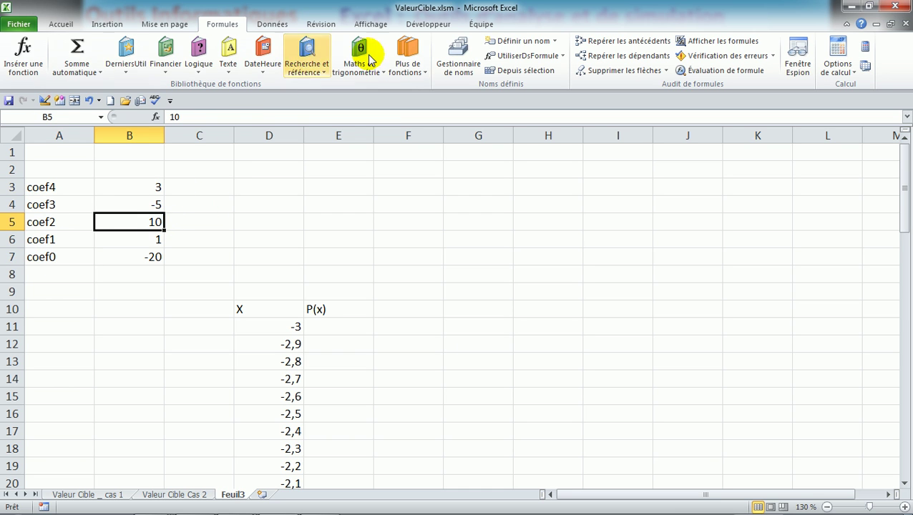
pyautogui.click(453, 61)
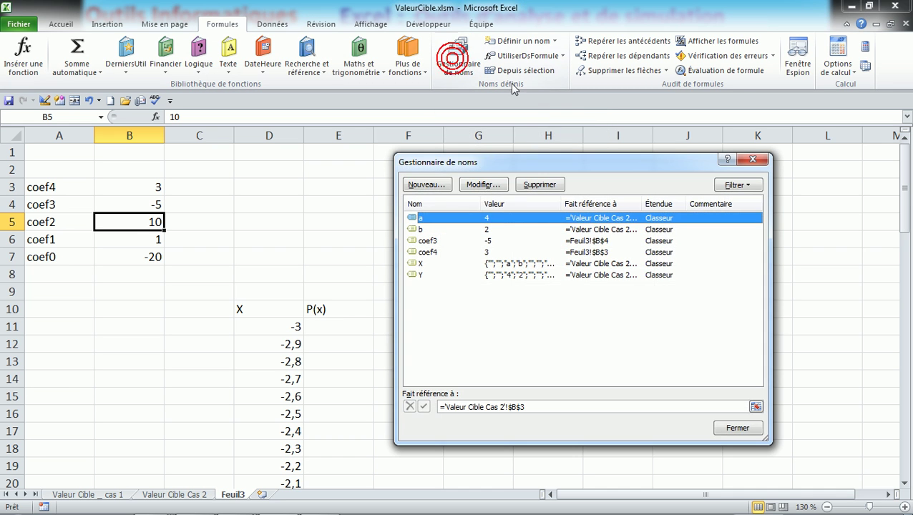
pyautogui.click(429, 185)
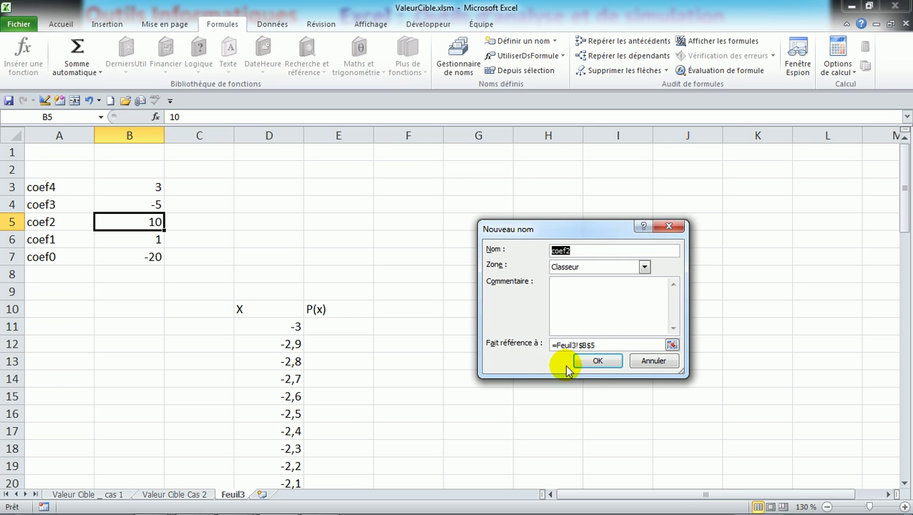
pyautogui.click(593, 364)
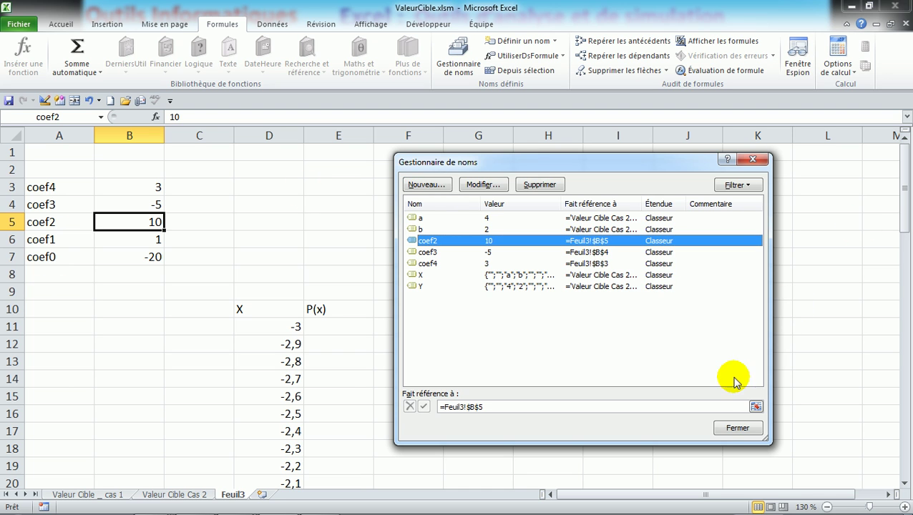
pyautogui.click(726, 427)
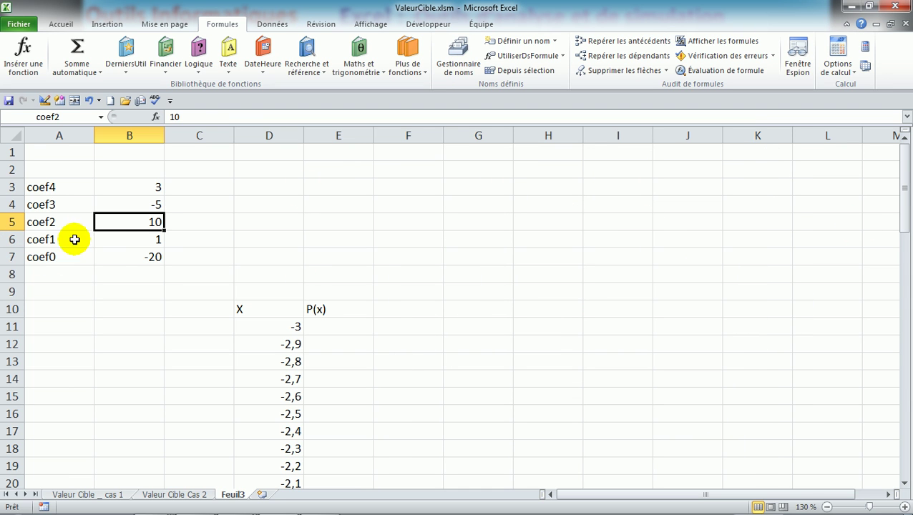
# Define the workbook-level name coef1 for cell B6 on Feuil3
pyautogui.click(118, 250)
pyautogui.click(130, 234)
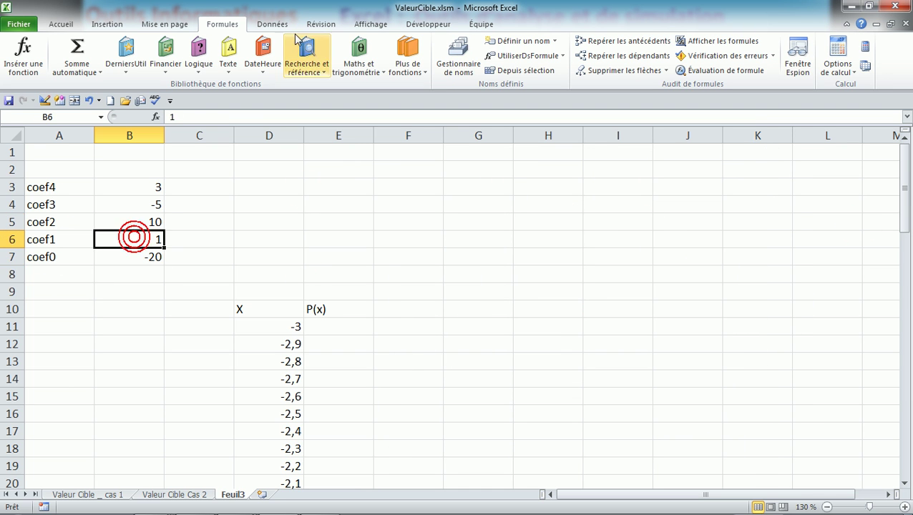
pyautogui.click(450, 69)
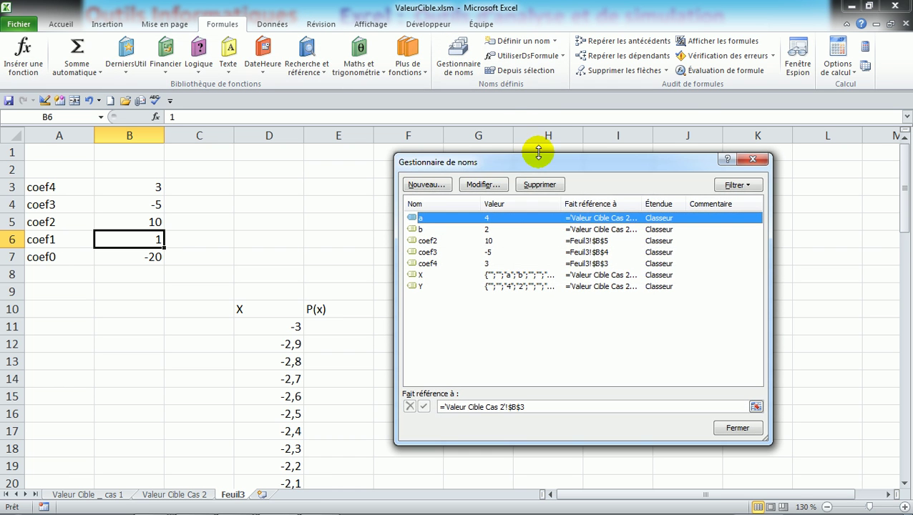
pyautogui.click(442, 185)
pyautogui.click(597, 361)
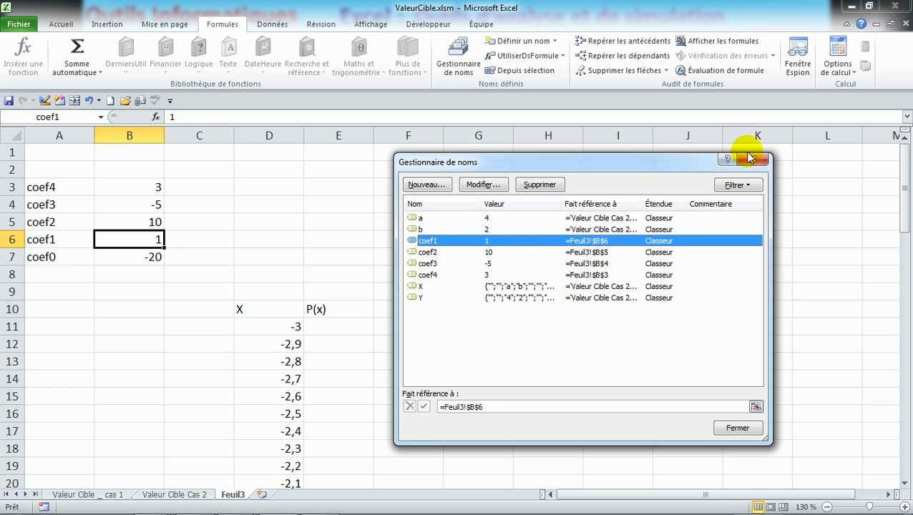
pyautogui.click(751, 160)
pyautogui.click(751, 156)
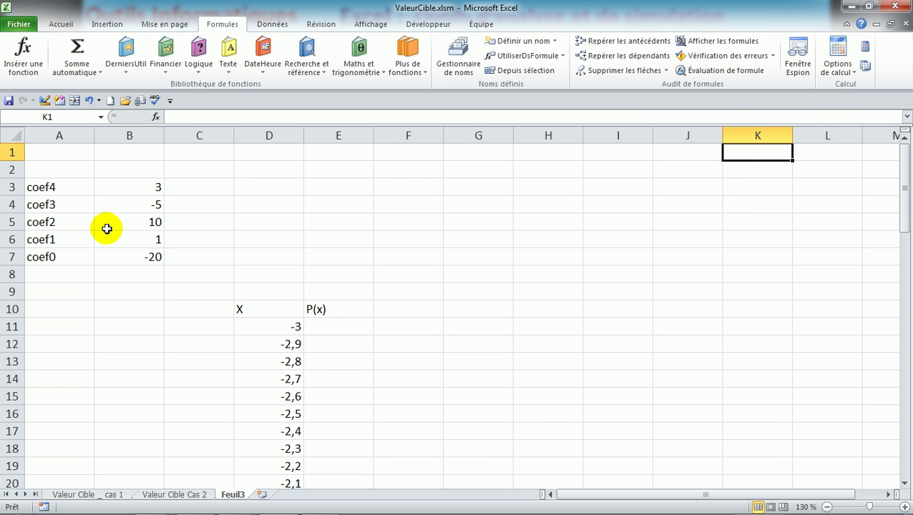
# Define the workbook-level name coef0 for cell B7 on Feuil3
pyautogui.click(135, 256)
pyautogui.click(458, 61)
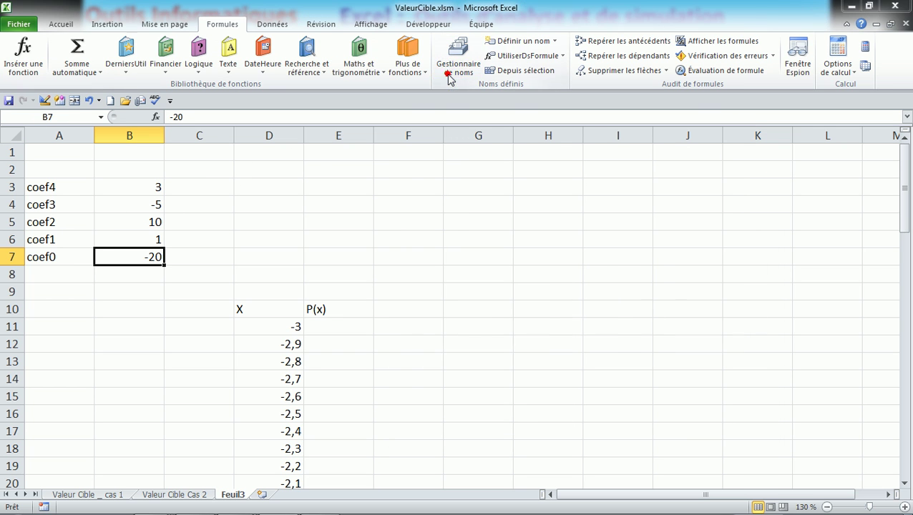
pyautogui.click(420, 183)
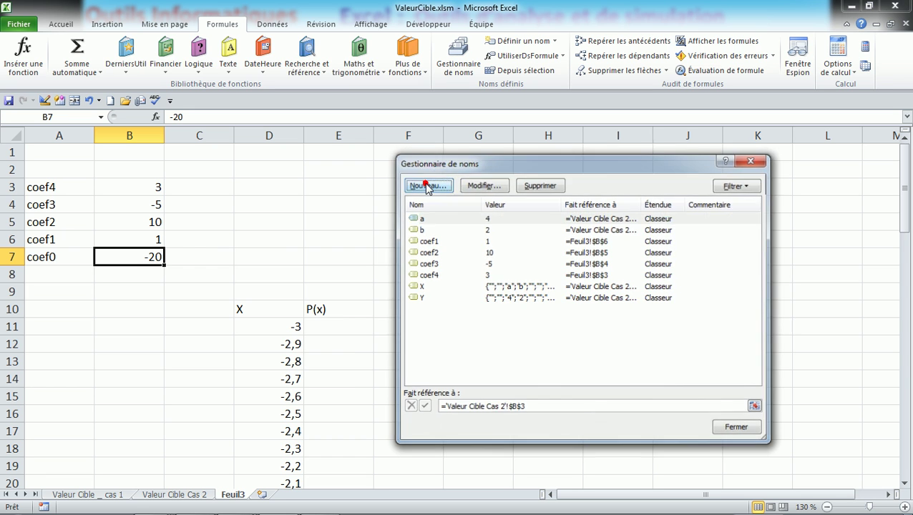
pyautogui.click(592, 360)
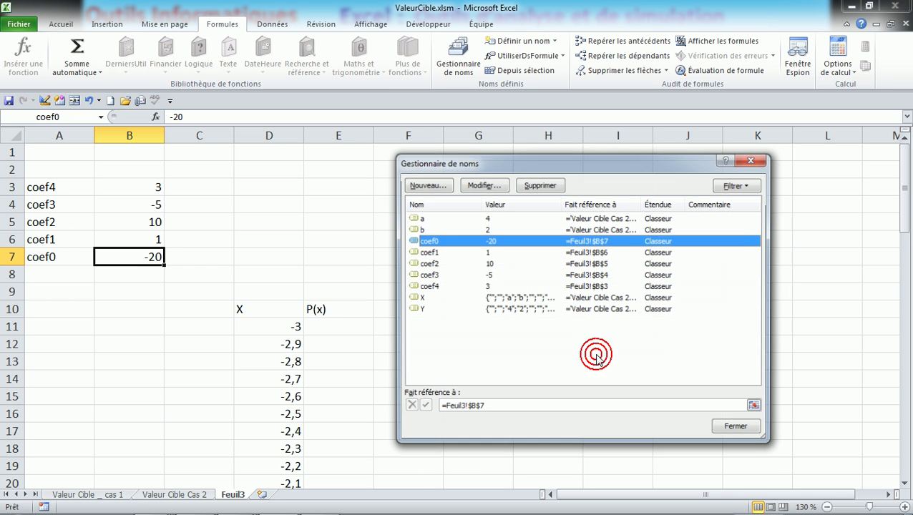
pyautogui.click(755, 159)
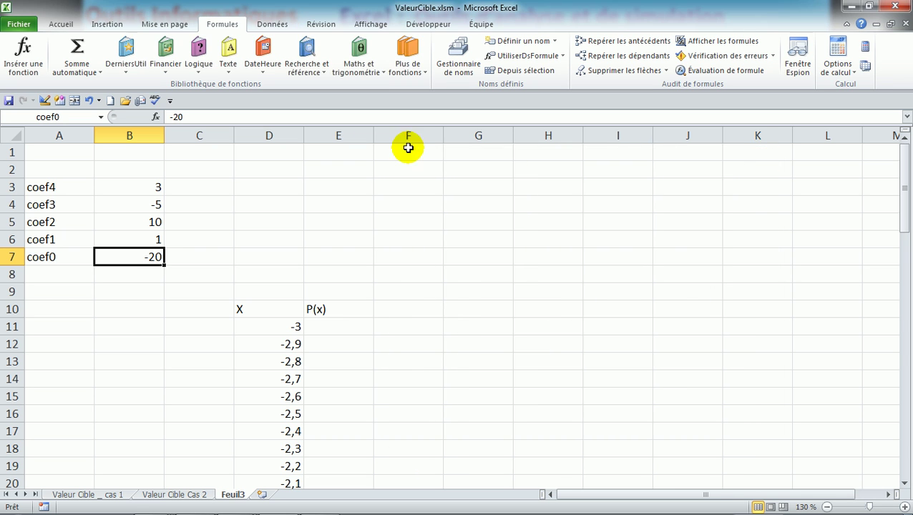
# Check the name of column A on Valeur Cible Cas 2 and define the workbook-level name Xbis for the whole column D on Feuil3
pyautogui.click(289, 139)
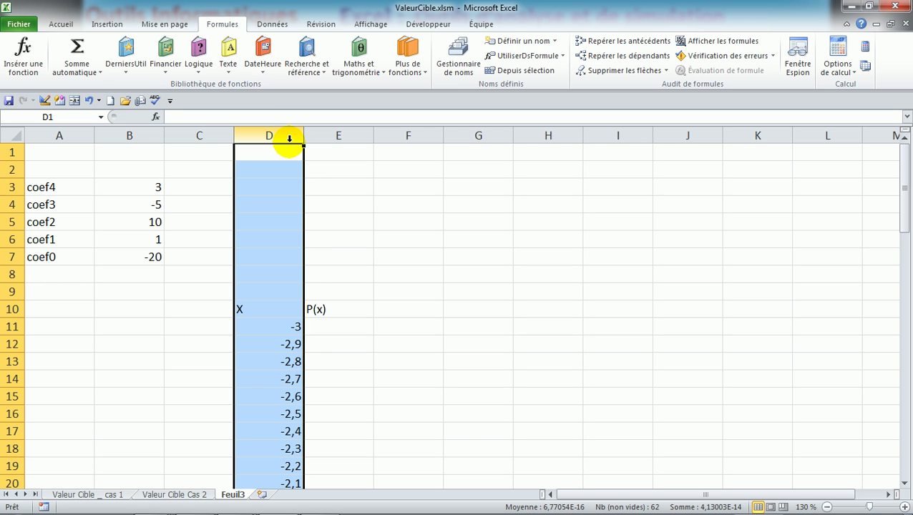
pyautogui.click(176, 496)
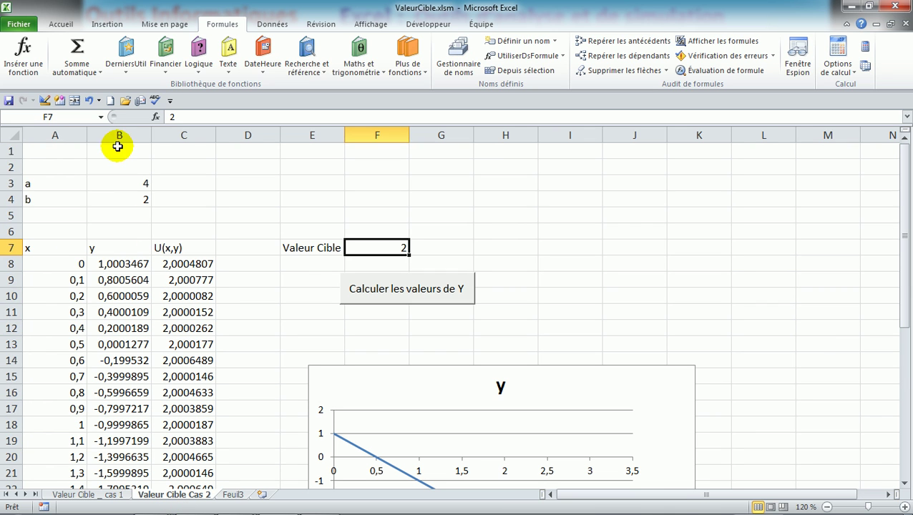
pyautogui.click(58, 132)
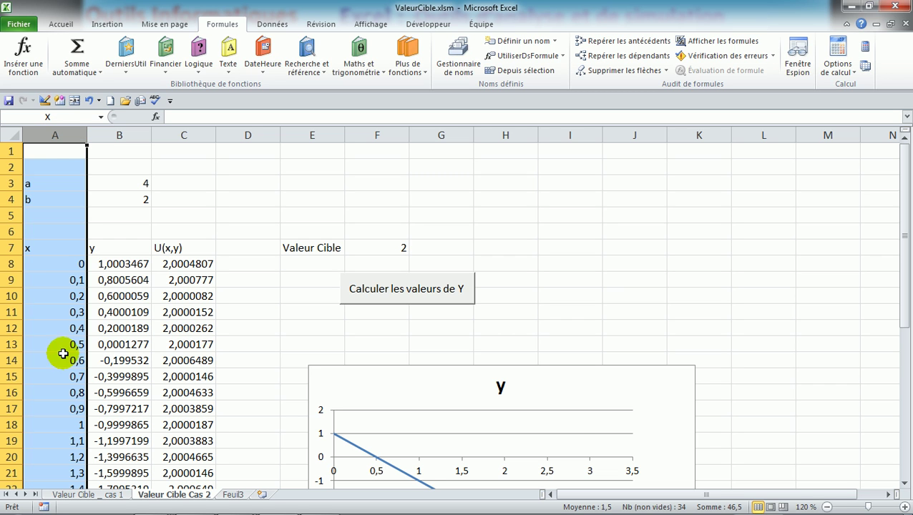
pyautogui.click(233, 495)
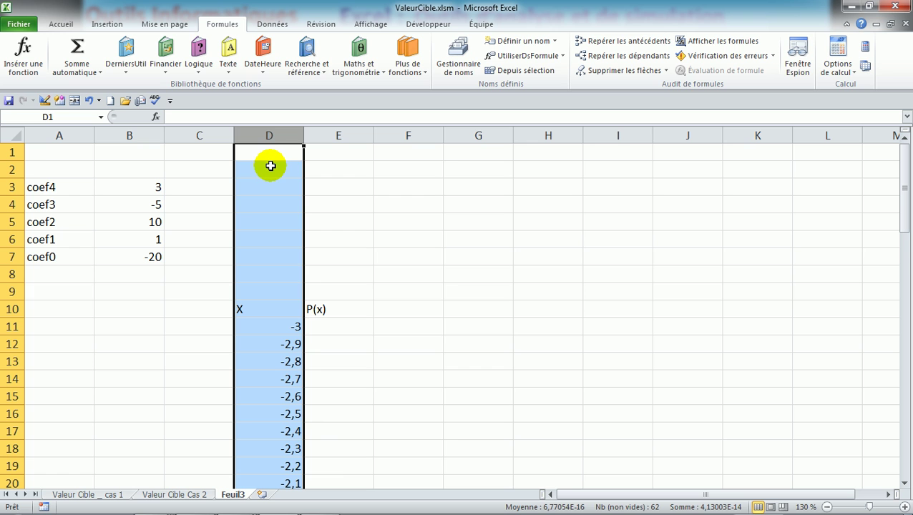
pyautogui.click(460, 78)
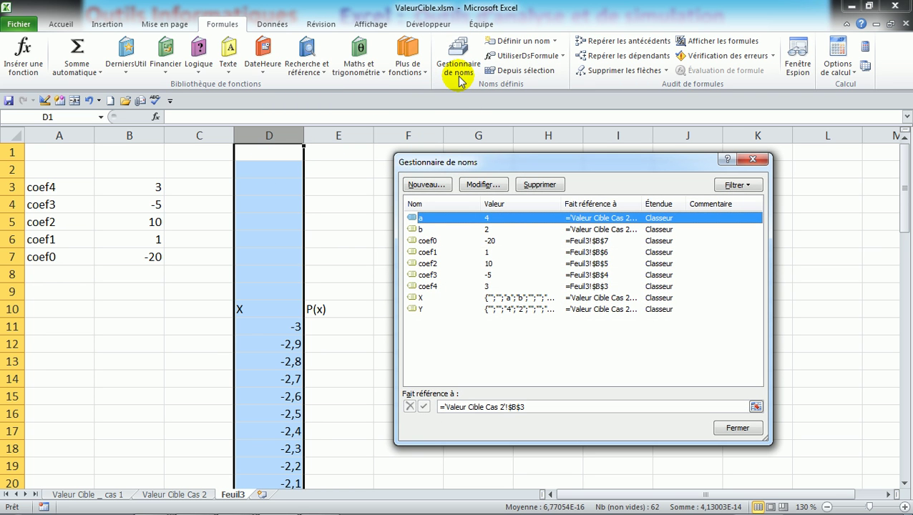
pyautogui.click(433, 184)
pyautogui.write('Xbis')
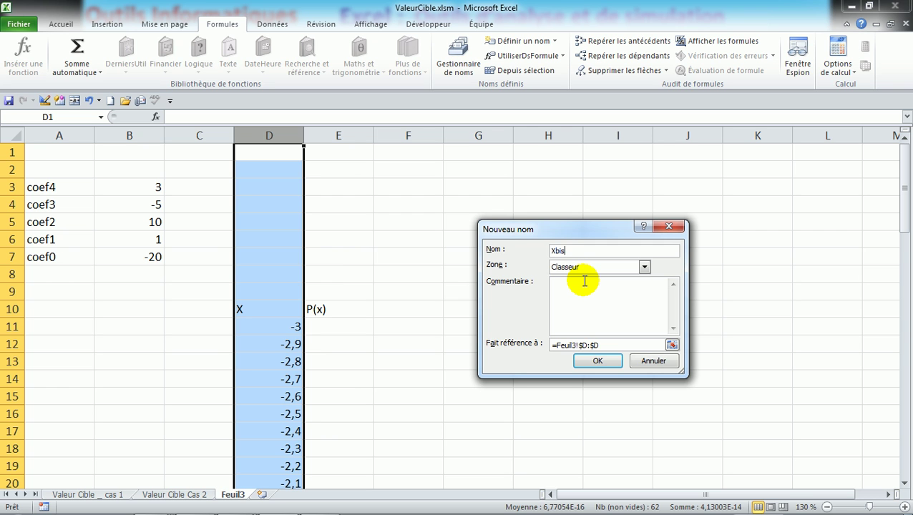
pyautogui.click(597, 363)
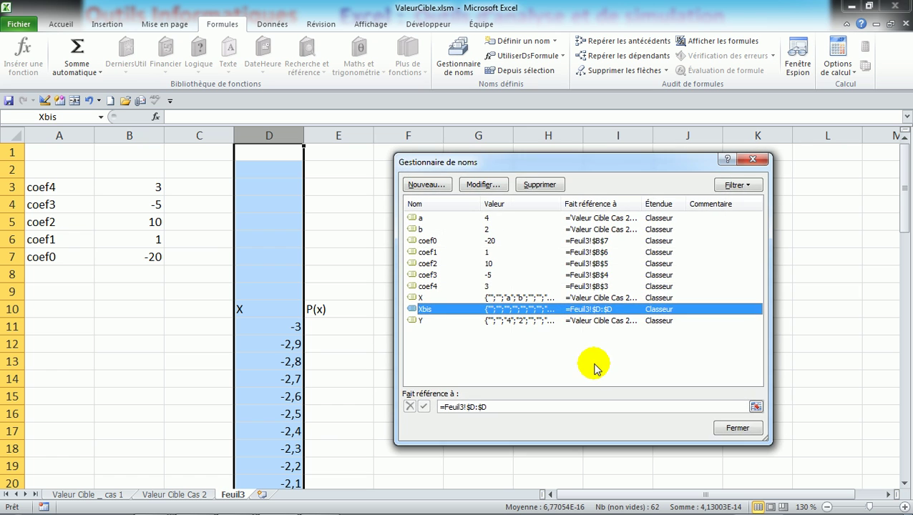
# Begin the P(x) formula in cell E11 with =coef4*Xbis^4+, using the defined names
pyautogui.click(748, 428)
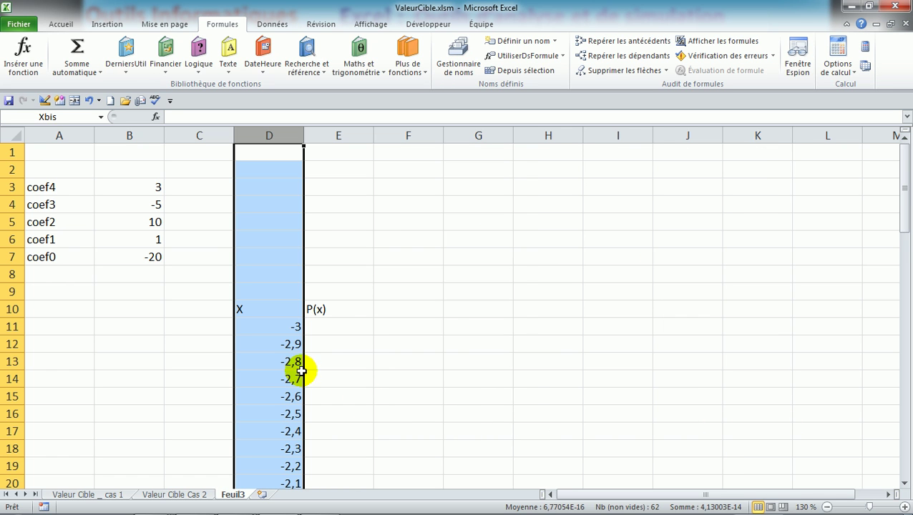
pyautogui.click(333, 329)
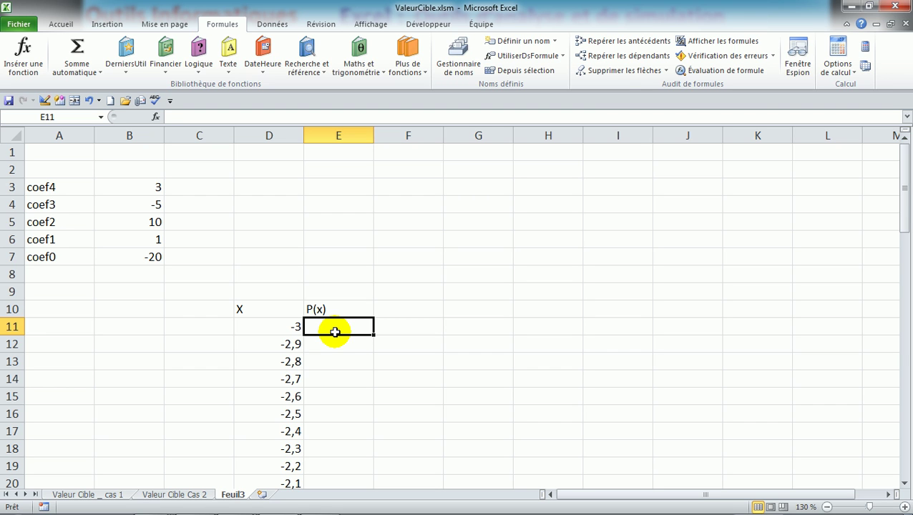
pyautogui.write('=')
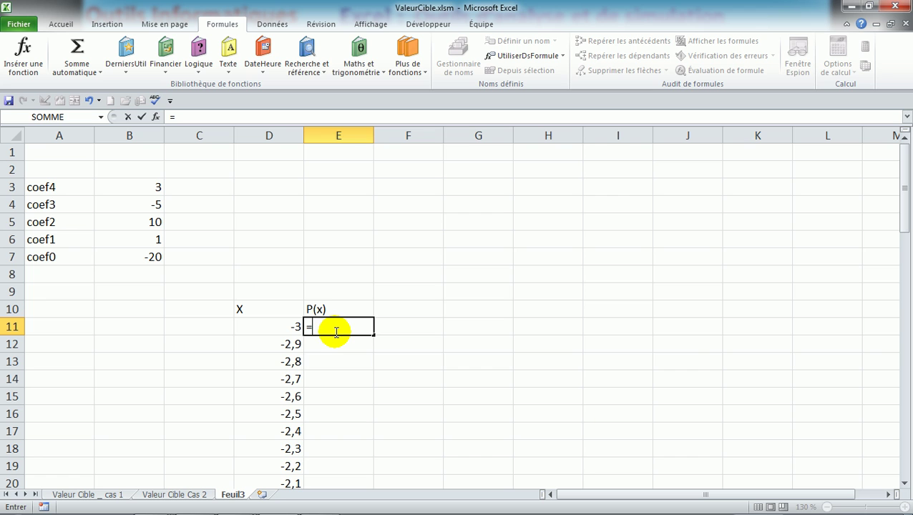
pyautogui.press('F3')
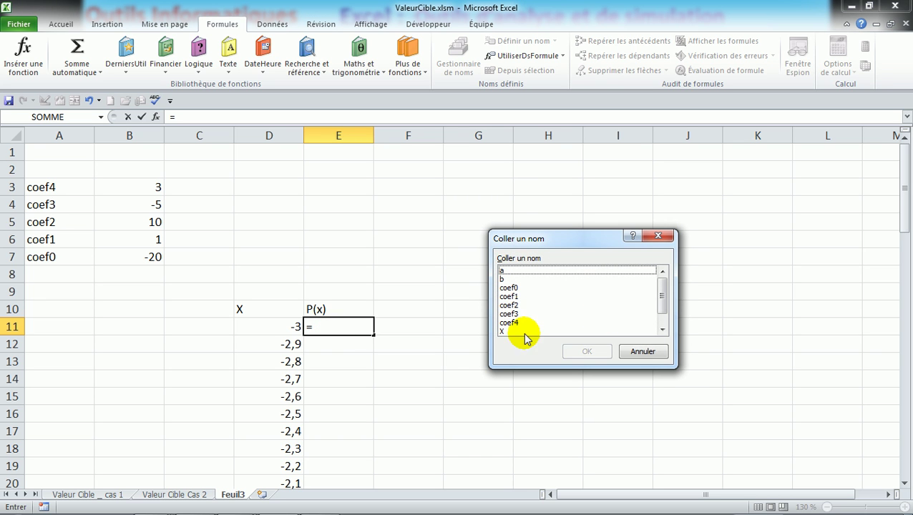
pyautogui.click(509, 322)
pyautogui.doubleClick(510, 322)
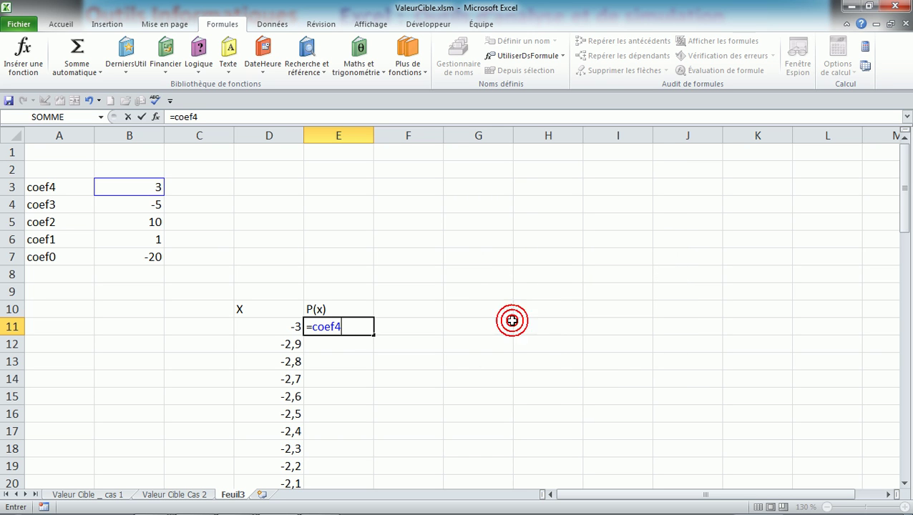
pyautogui.write('*Xb')
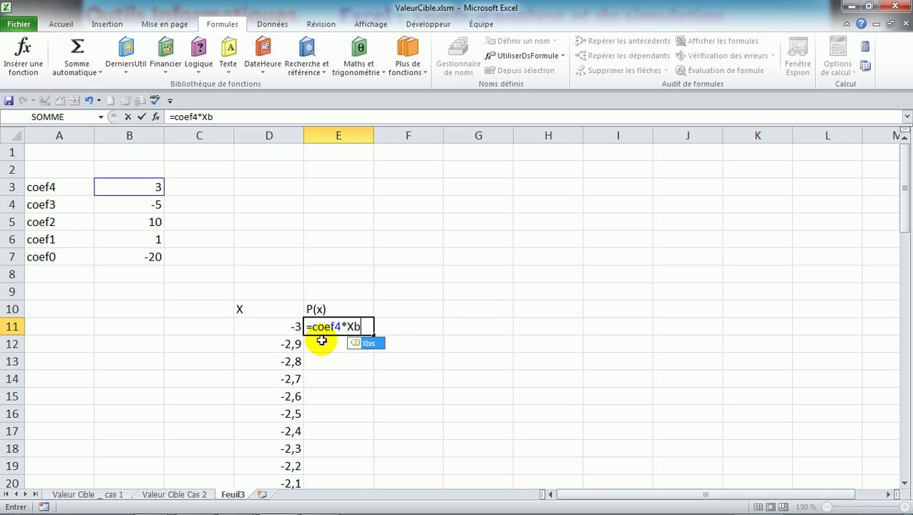
pyautogui.doubleClick(371, 345)
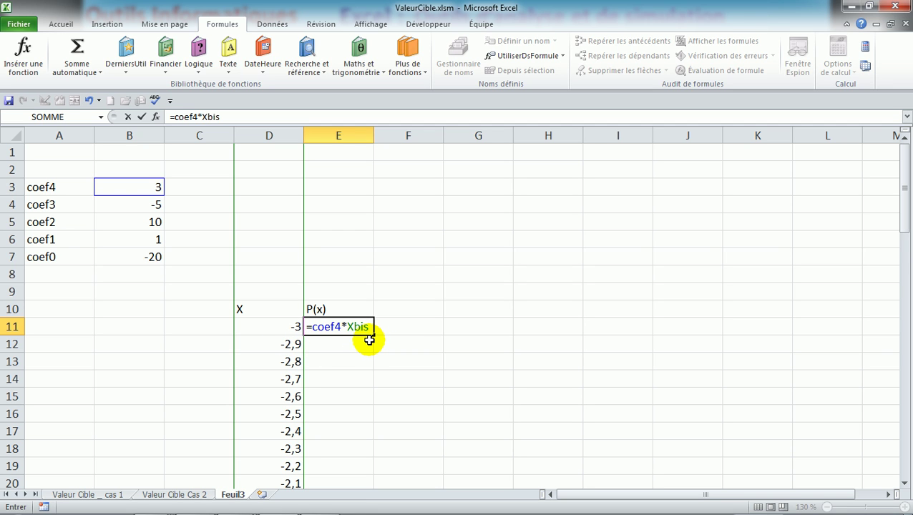
pyautogui.write('^4')
pyautogui.write('+')
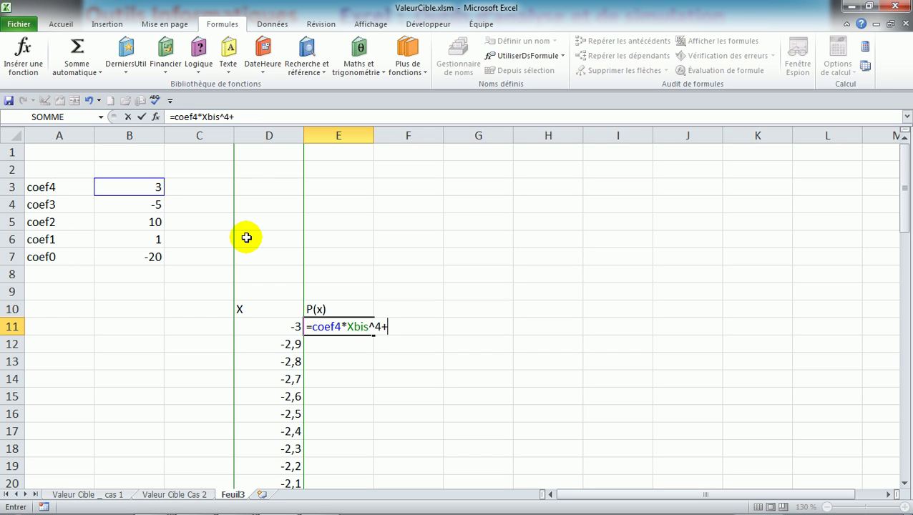
# Add the third-degree term coef3*Xbis^3+ to the formula in E11
pyautogui.click(139, 206)
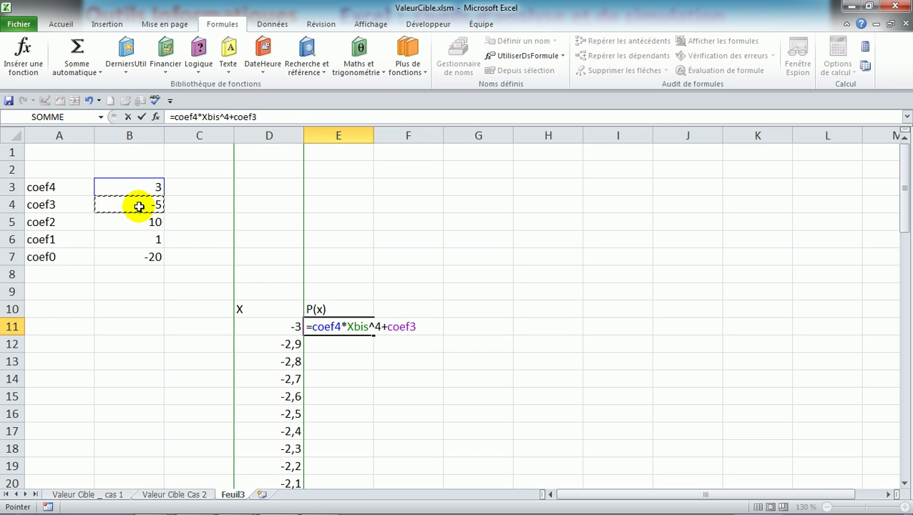
pyautogui.write('*X')
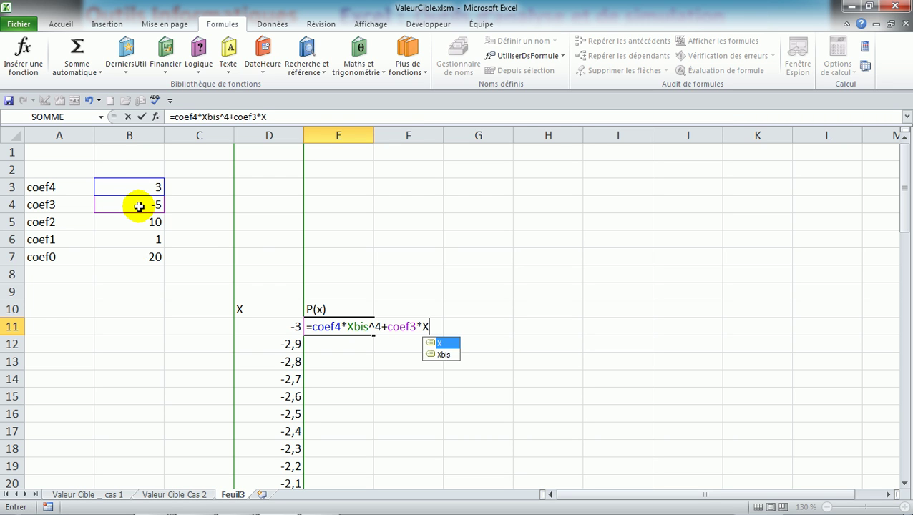
pyautogui.doubleClick(440, 354)
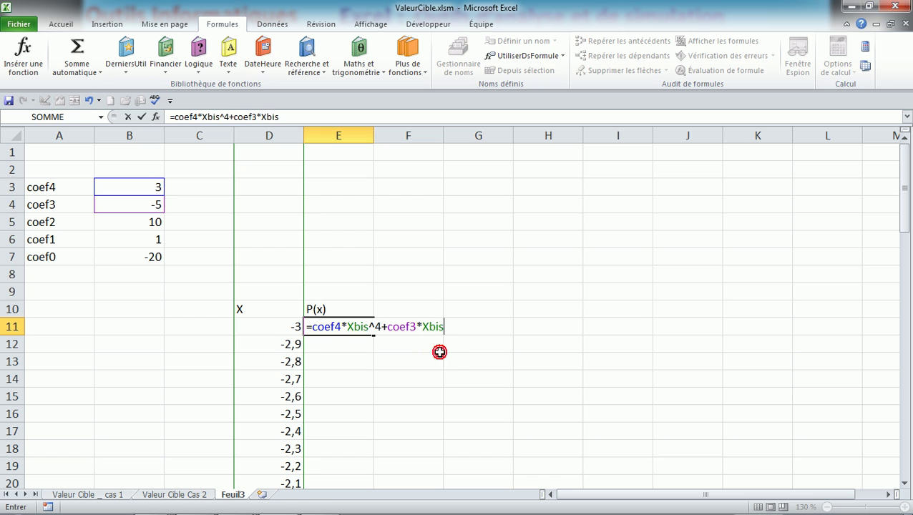
pyautogui.write('^3+')
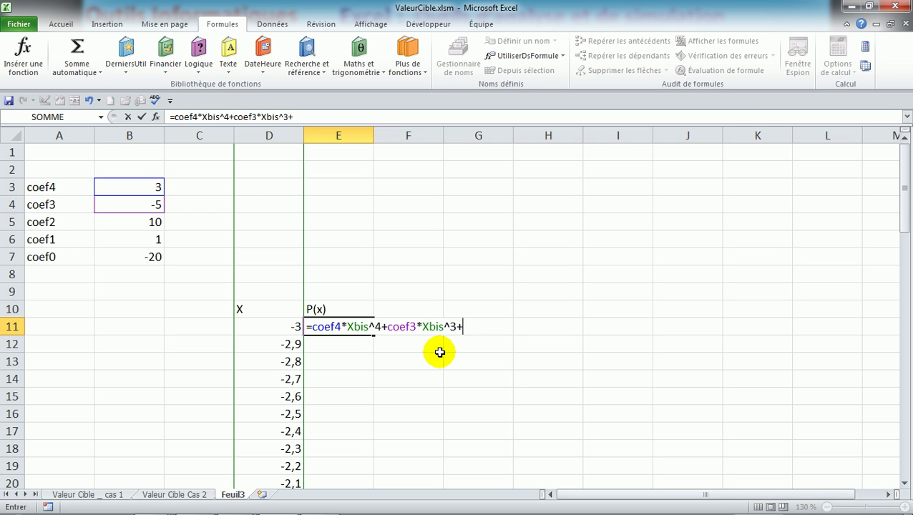
# Add the second-degree term coef2*Xbis^2+ to the formula in E11
pyautogui.click(132, 225)
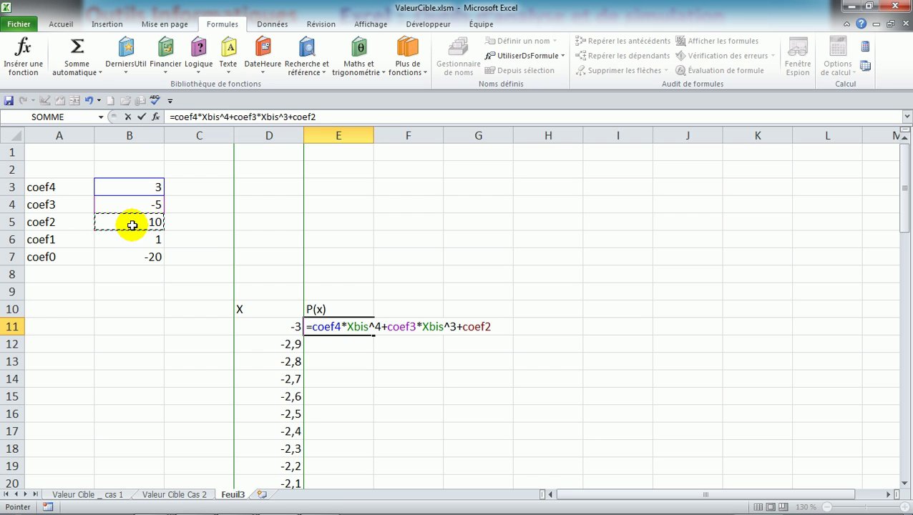
pyautogui.write('*xb')
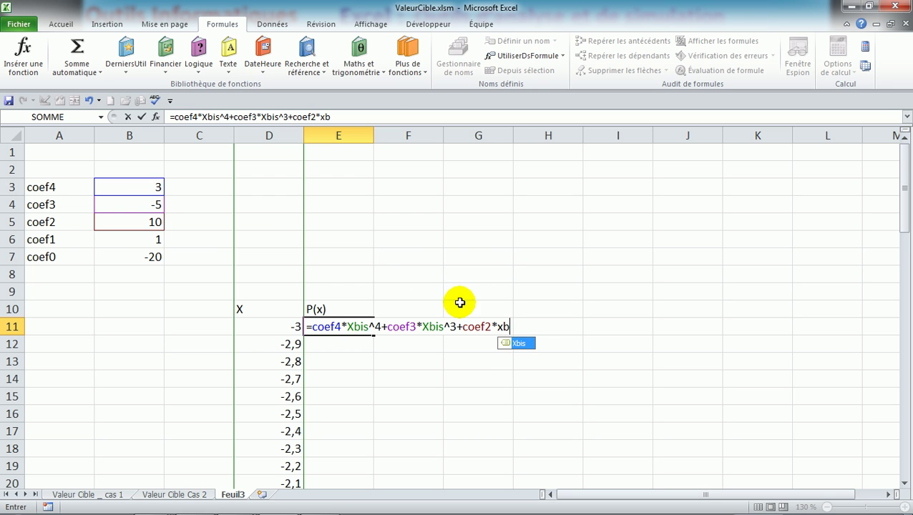
pyautogui.doubleClick(520, 343)
pyautogui.click(520, 344)
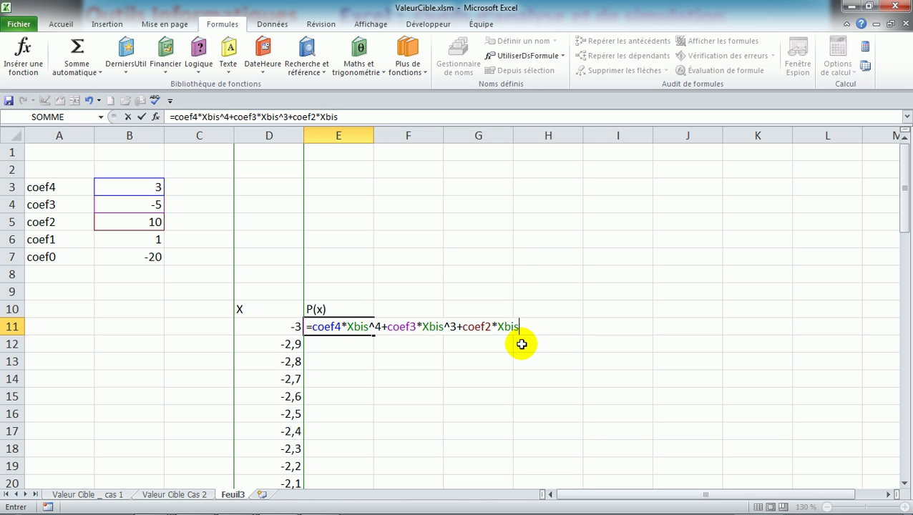
pyautogui.write('^2+')
# Complete the E11 formula with coef1*Xbis+coef0 and fill it down through E71
pyautogui.click(127, 239)
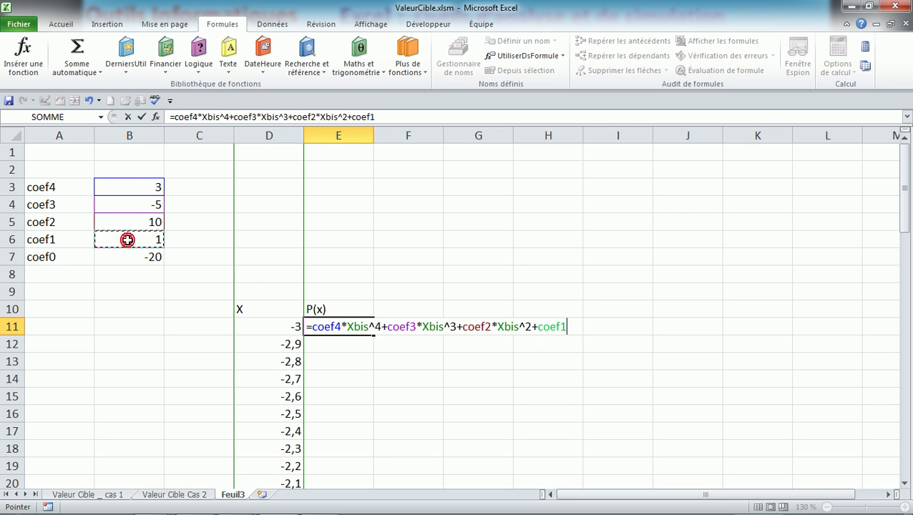
pyautogui.write('*Xb')
pyautogui.press('Tab')
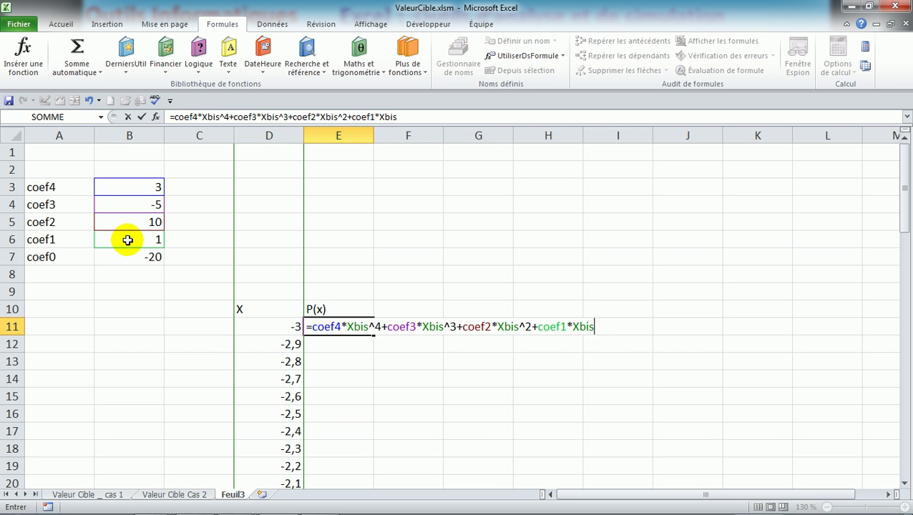
pyautogui.write('+')
pyautogui.click(144, 260)
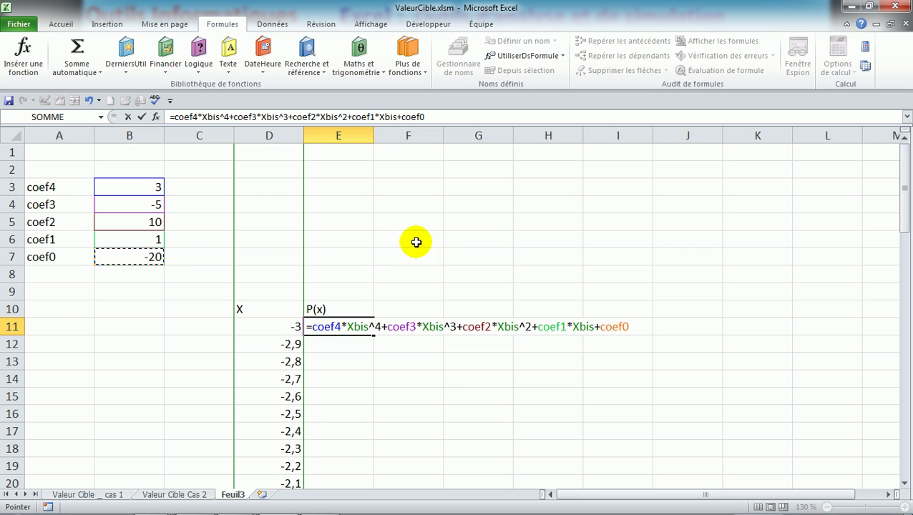
pyautogui.press('Return')
pyautogui.click(356, 327)
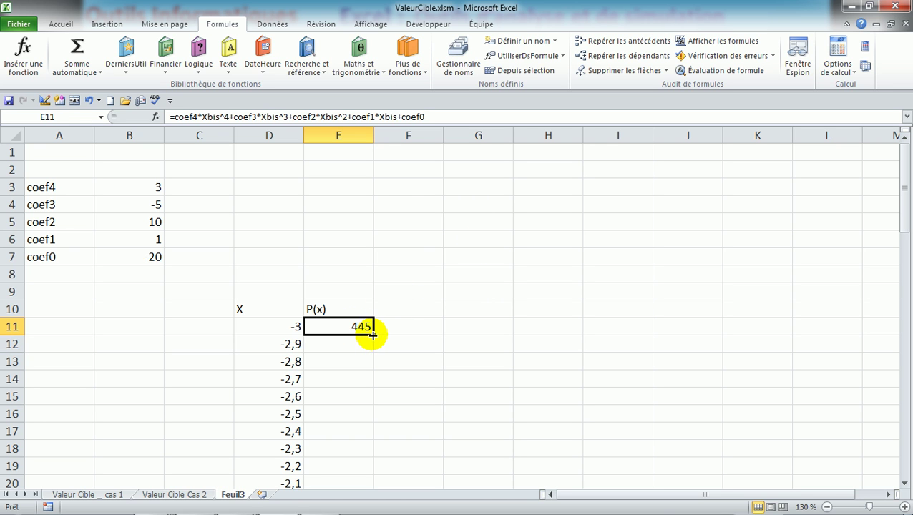
pyautogui.doubleClick(373, 335)
# Examine the computed P(x) values in column E from the first X value to the last and back up
pyautogui.click(347, 329)
pyautogui.press('Down')
pyautogui.press('Down')
pyautogui.press('Down')
pyautogui.press('Down')
pyautogui.press('Down')
pyautogui.press('Down')
pyautogui.press('Down')
pyautogui.press('Down')
pyautogui.press('Down')
pyautogui.press('Down')
pyautogui.press('Down')
pyautogui.press('Down')
pyautogui.press('Down')
pyautogui.press('Down')
pyautogui.press('Down')
pyautogui.press('Down')
pyautogui.press('Down')
pyautogui.press('Down')
pyautogui.press('Down')
pyautogui.press('Down')
pyautogui.press('Down')
pyautogui.press('Down')
pyautogui.press('Down')
pyautogui.press('Down')
pyautogui.press('Down')
pyautogui.press('Down')
pyautogui.press('Down')
pyautogui.press('Down')
pyautogui.press('Down')
pyautogui.press('Down')
pyautogui.press('Down')
pyautogui.press('Down')
pyautogui.press('Down')
pyautogui.press('Down')
pyautogui.press('Down')
pyautogui.press('Down')
pyautogui.press('Down')
pyautogui.press('Down')
pyautogui.press('Down')
pyautogui.press('Down')
pyautogui.press('Down')
pyautogui.press('Down')
pyautogui.press('Down')
pyautogui.press('Down')
pyautogui.press('Down')
pyautogui.press('Down')
pyautogui.press('Down')
pyautogui.press('Down')
pyautogui.press('Down')
pyautogui.press('Down')
pyautogui.press('Down')
pyautogui.press('Down')
pyautogui.press('Down')
pyautogui.press('Down')
pyautogui.press('Down')
pyautogui.press('Down')
pyautogui.press('Down')
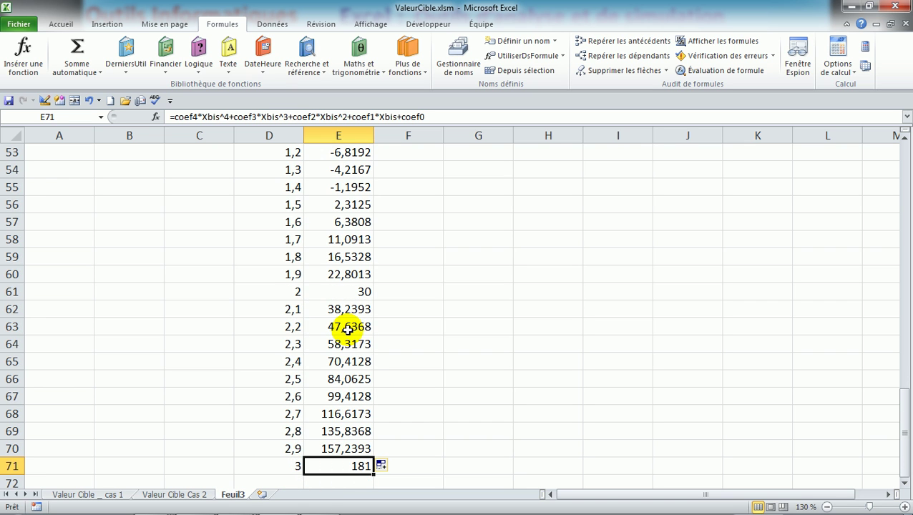
pyautogui.press('Up')
pyautogui.press('Up')
pyautogui.press('Up')
pyautogui.press('Up')
pyautogui.press('Up')
pyautogui.press('Up')
pyautogui.press('Up')
pyautogui.press('Up')
pyautogui.press('Up')
pyautogui.press('Up')
pyautogui.press('Up')
pyautogui.press('Up')
pyautogui.press('Up')
pyautogui.press('Up')
pyautogui.press('Up')
pyautogui.press('Up')
pyautogui.press('Up')
pyautogui.press('Up')
pyautogui.press('Up')
pyautogui.press('Up')
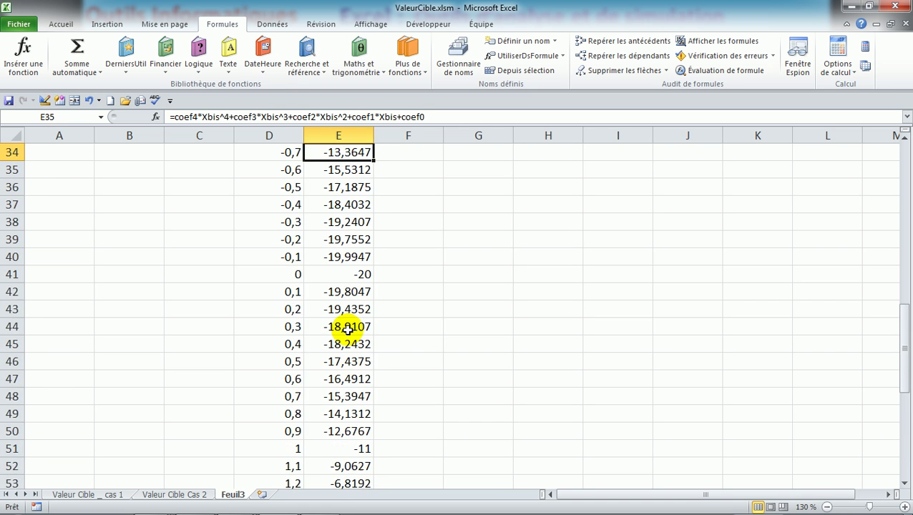
pyautogui.press('Up')
pyautogui.press('Up')
pyautogui.press('Up')
pyautogui.press('Up')
pyautogui.press('Up')
pyautogui.press('Up')
pyautogui.press('Up')
pyautogui.press('Up')
pyautogui.press('Up')
pyautogui.press('Up')
pyautogui.press('Up')
pyautogui.press('Up')
pyautogui.press('Up')
pyautogui.press('Up')
pyautogui.press('Up')
pyautogui.press('Up')
pyautogui.press('Up')
pyautogui.press('Up')
pyautogui.press('Up')
pyautogui.press('Up')
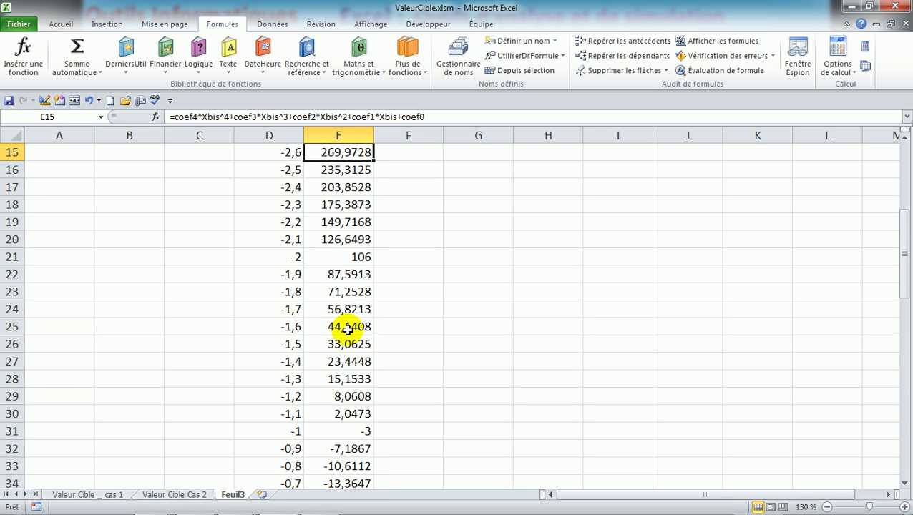
pyautogui.press('Down')
pyautogui.press('Down')
pyautogui.press('Down')
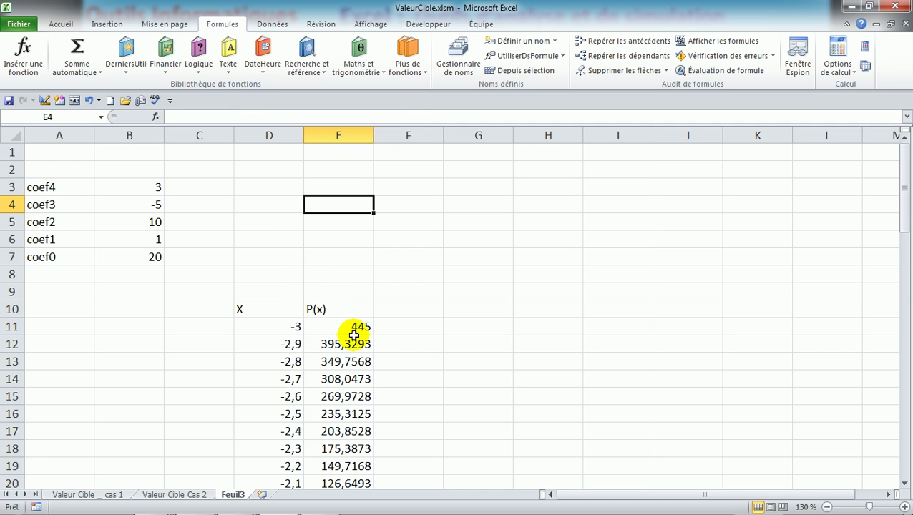
# Insert a smooth-line scatter chart without markers from D10:E71 and place it beside the table, over columns F to L
pyautogui.moveTo(284, 307); pyautogui.dragTo(332, 451)
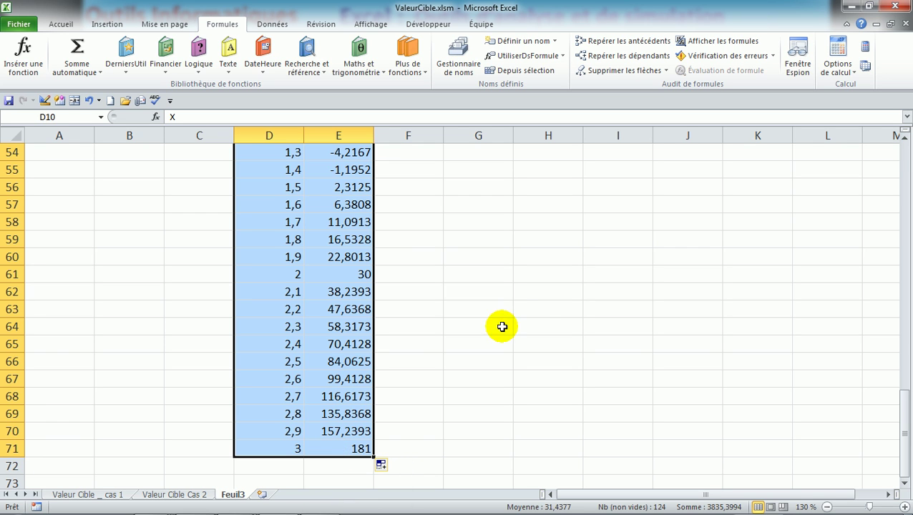
pyautogui.click(905, 154)
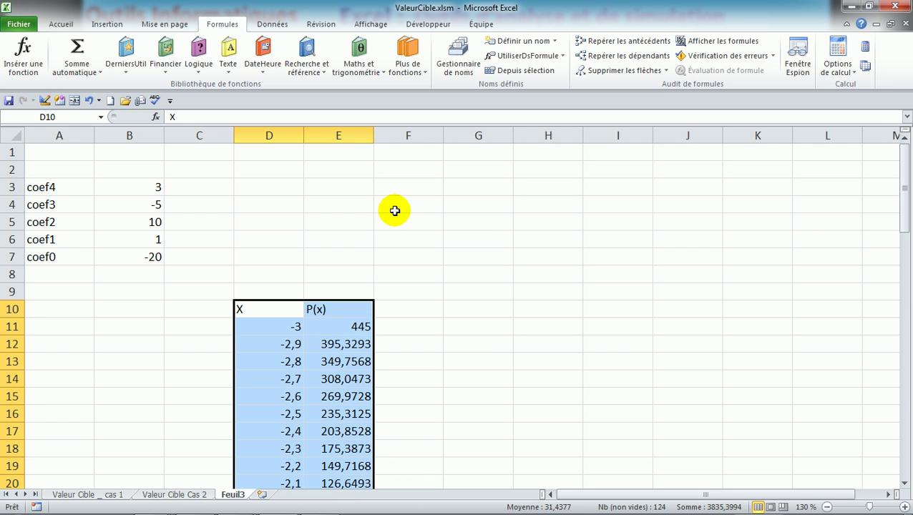
pyautogui.click(102, 23)
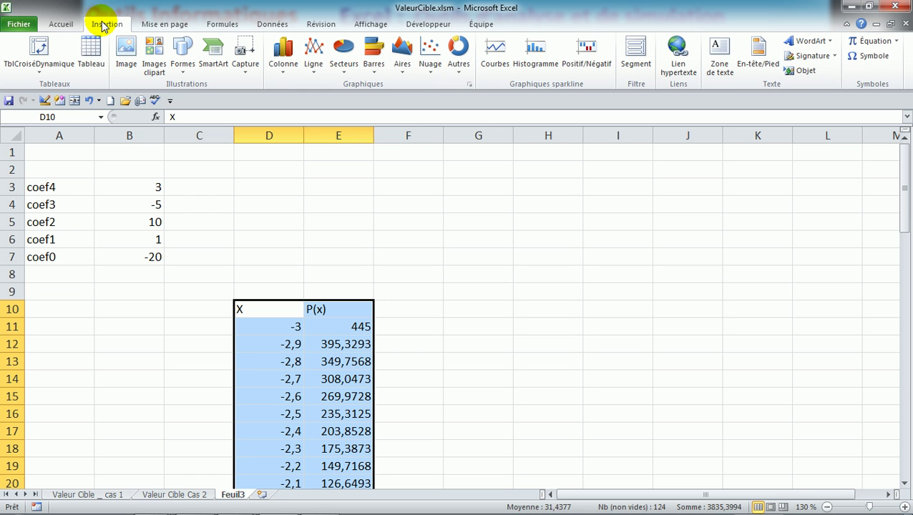
pyautogui.click(430, 63)
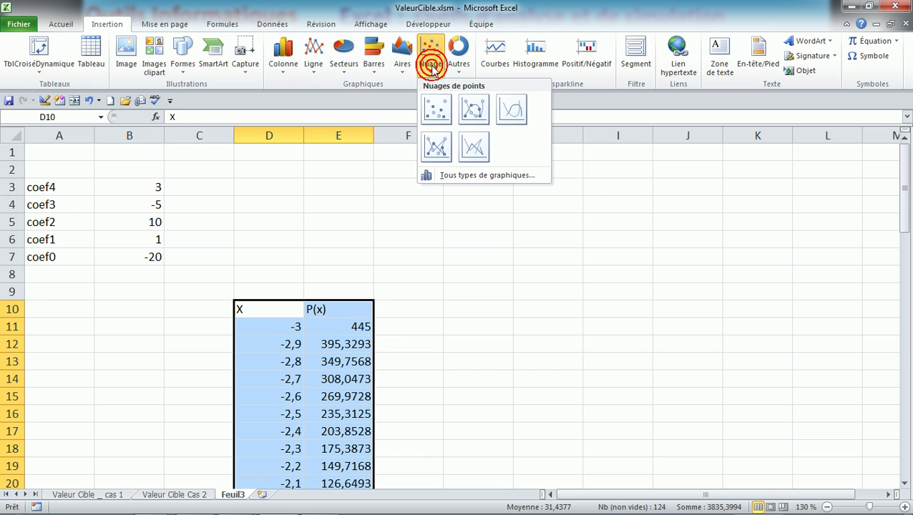
pyautogui.click(513, 111)
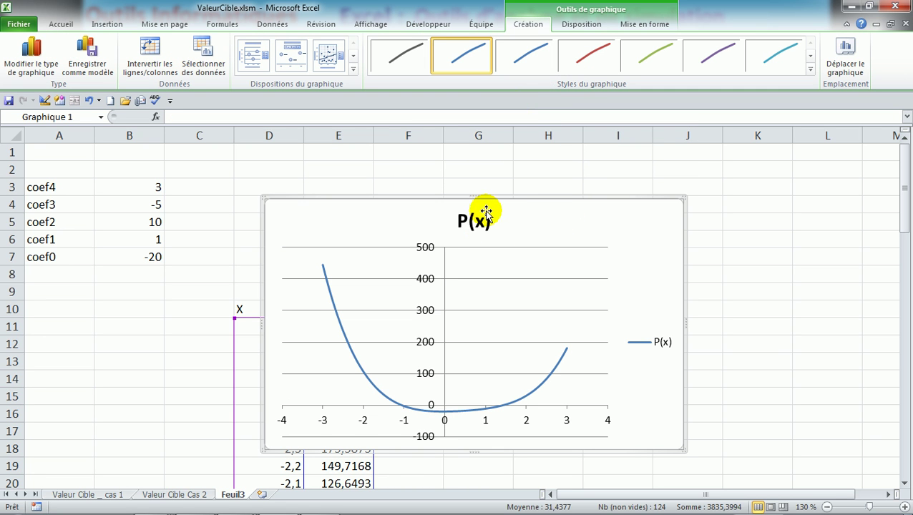
pyautogui.moveTo(512, 202); pyautogui.dragTo(663, 176)
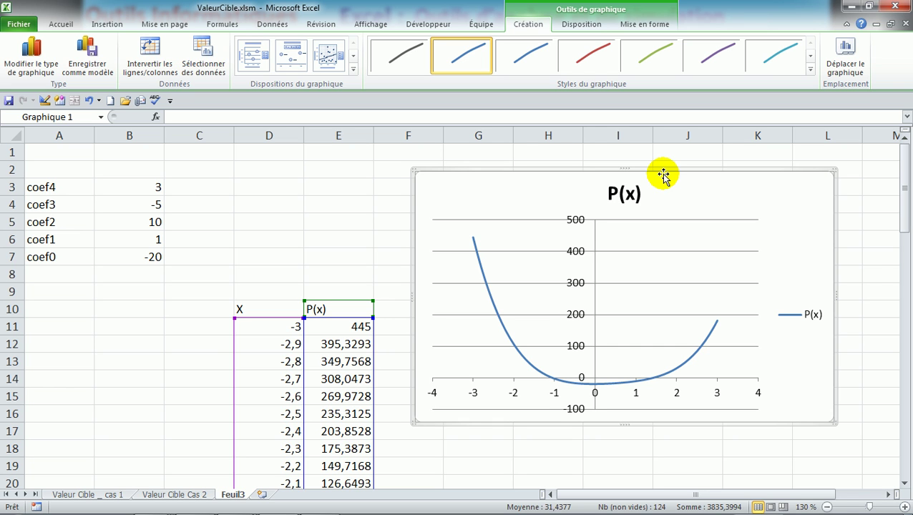
pyautogui.click(716, 402)
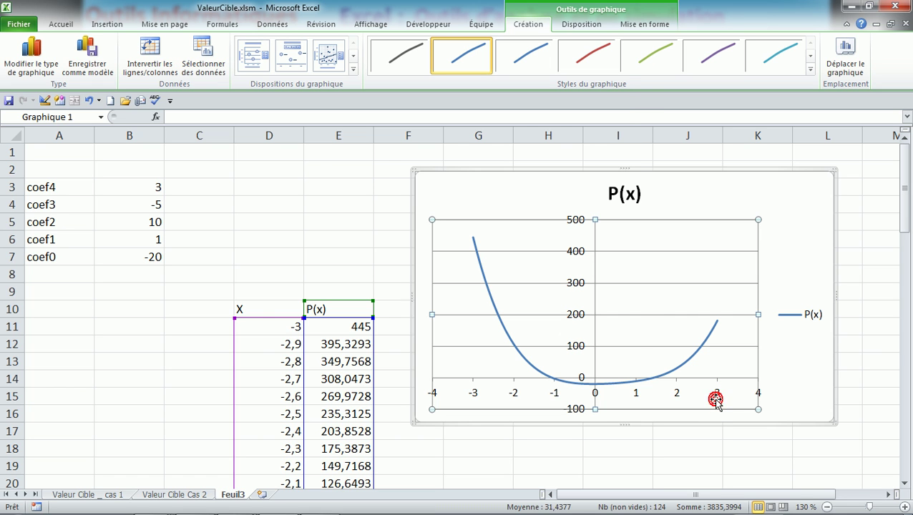
pyautogui.doubleClick(716, 402)
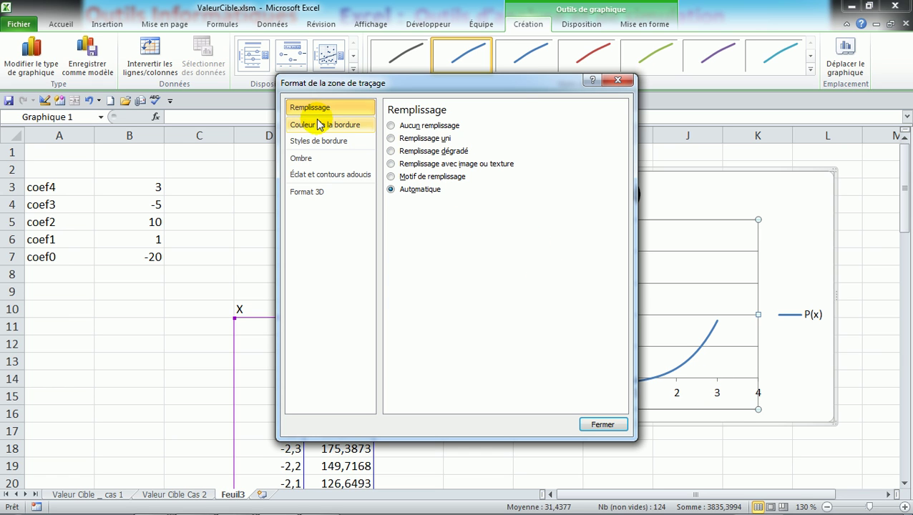
pyautogui.click(620, 80)
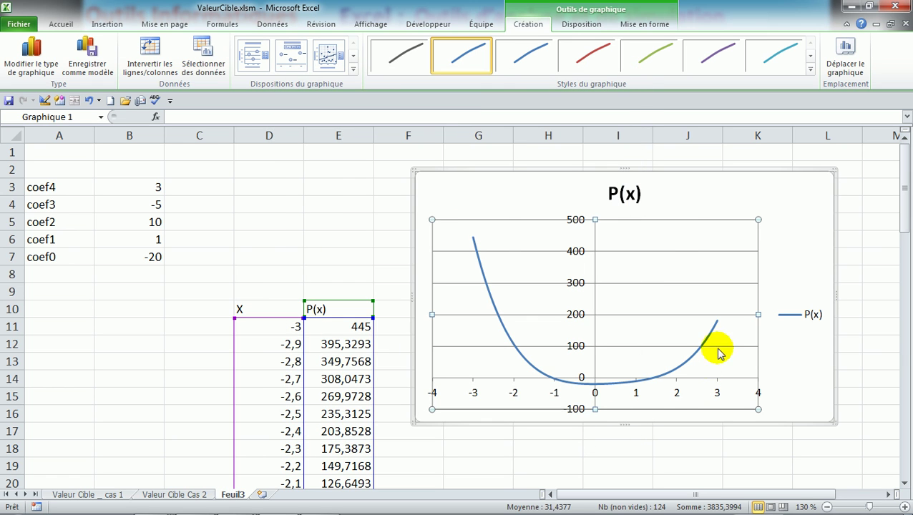
# Set the chart's X axis major unit to a fixed value of 0,2
pyautogui.click(677, 393)
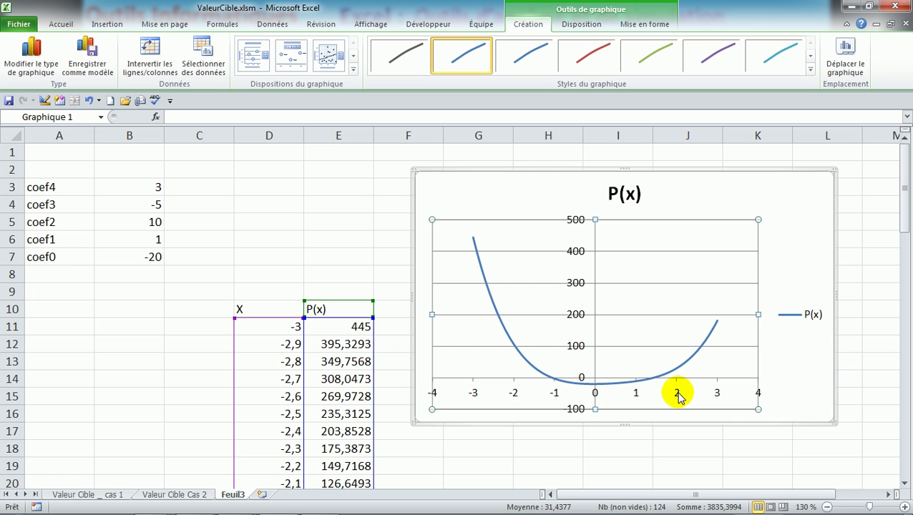
pyautogui.click(678, 395)
pyautogui.doubleClick(678, 394)
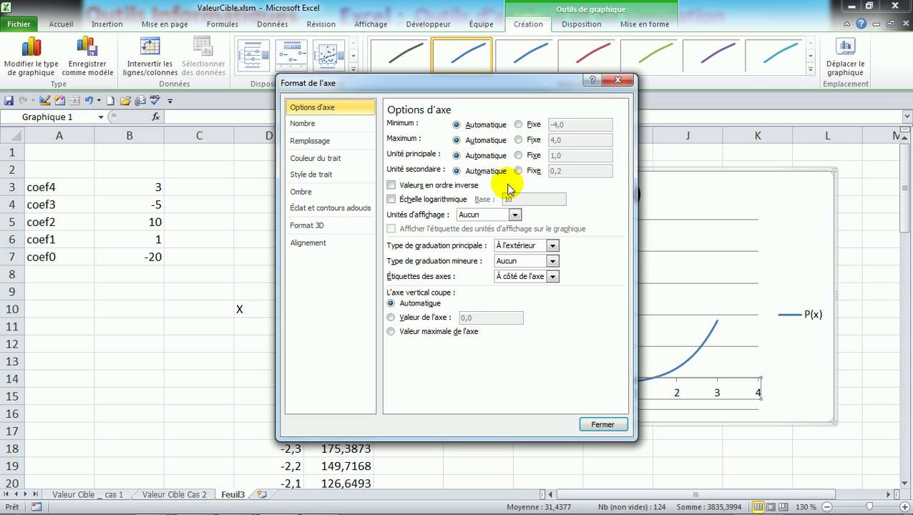
pyautogui.click(519, 156)
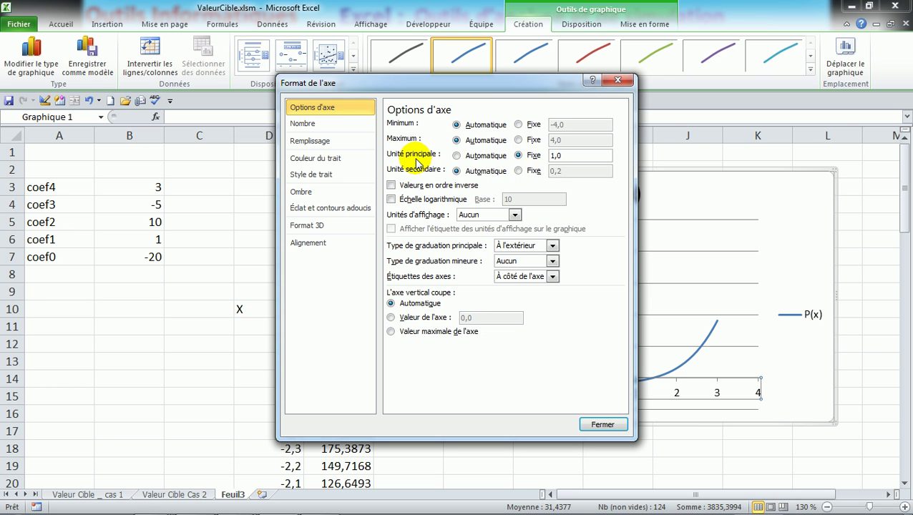
pyautogui.click(519, 156)
pyautogui.write('0,2')
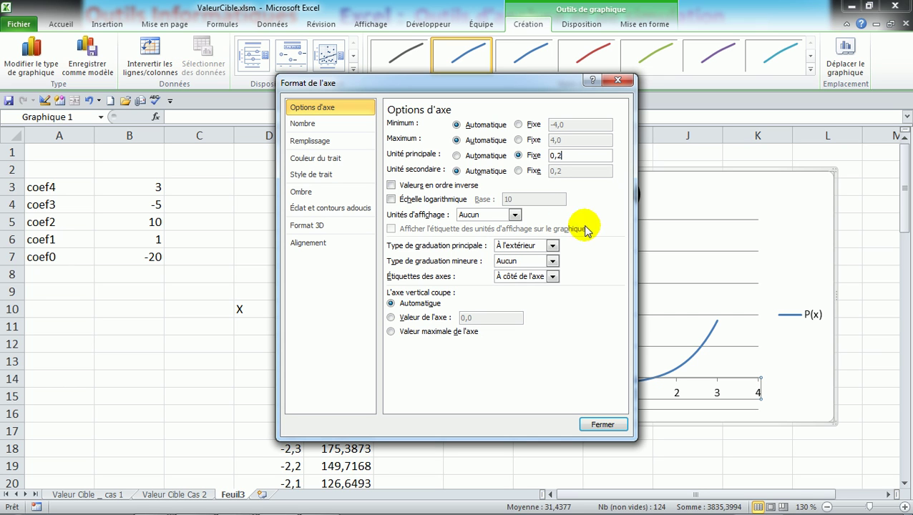
pyautogui.click(597, 425)
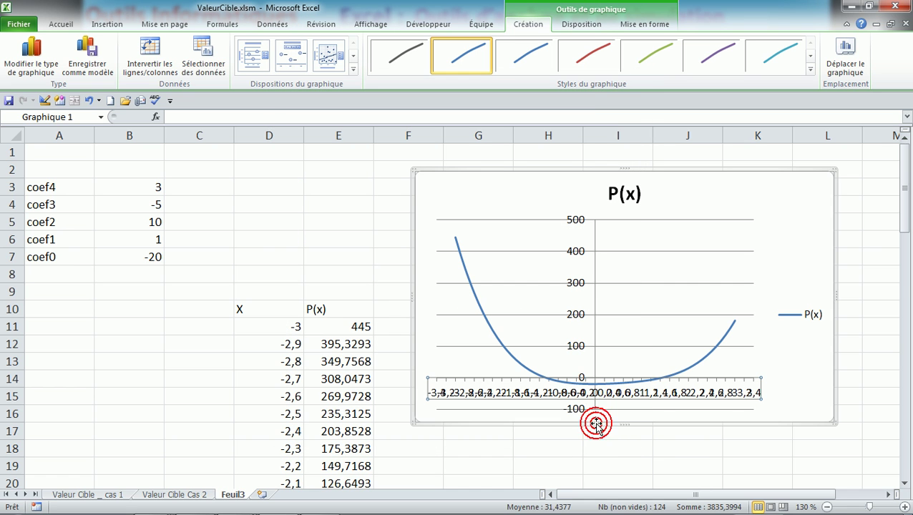
# Widen the plot area to the right and move the legend up beside the chart title
pyautogui.click(809, 268)
pyautogui.click(722, 271)
pyautogui.moveTo(755, 314); pyautogui.dragTo(807, 314)
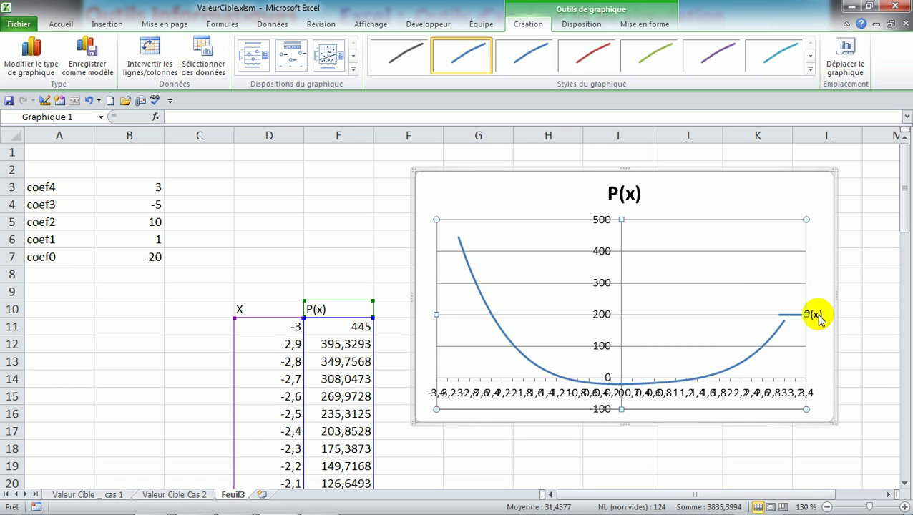
pyautogui.click(816, 315)
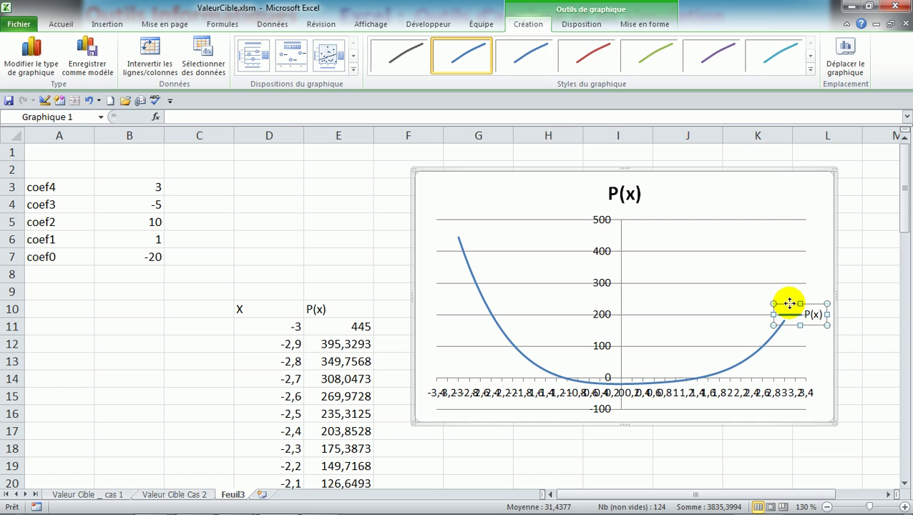
pyautogui.moveTo(790, 305); pyautogui.dragTo(705, 191)
# Widen the chart on both sides so that it spans columns D to L
pyautogui.moveTo(835, 296); pyautogui.dragTo(866, 295)
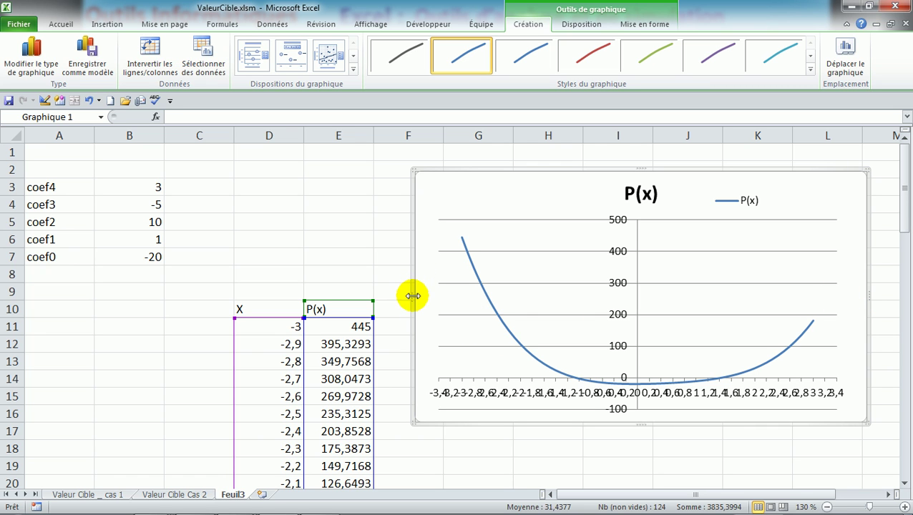
pyautogui.moveTo(413, 295); pyautogui.dragTo(270, 294)
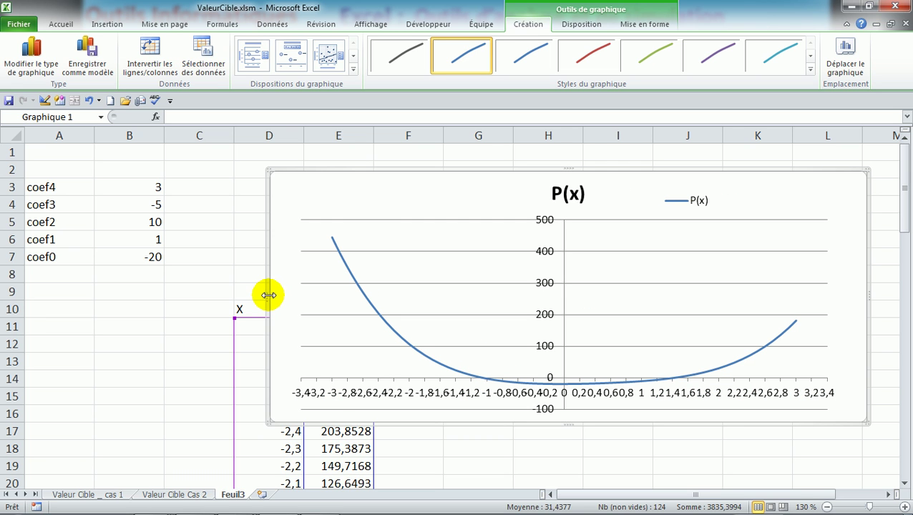
pyautogui.moveTo(270, 293); pyautogui.dragTo(258, 296)
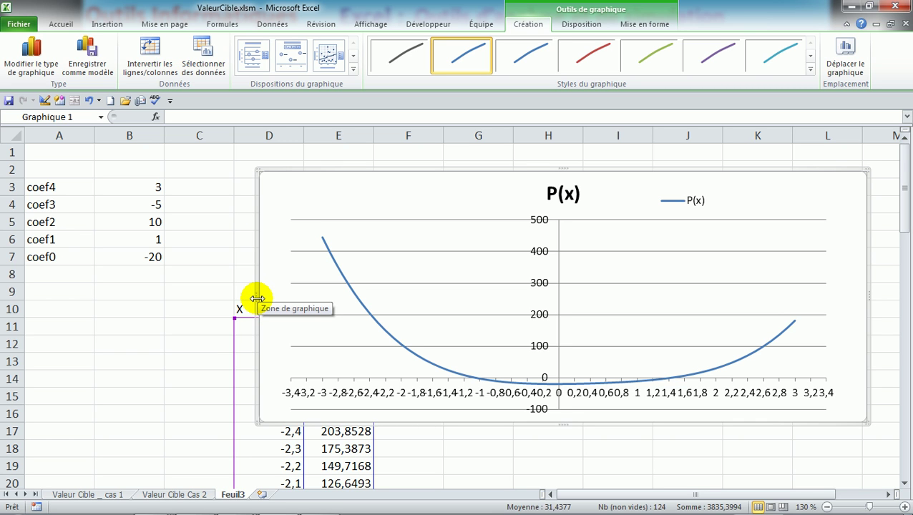
# Set the X axis major unit to a fixed value of 0,3
pyautogui.click(370, 399)
pyautogui.doubleClick(371, 395)
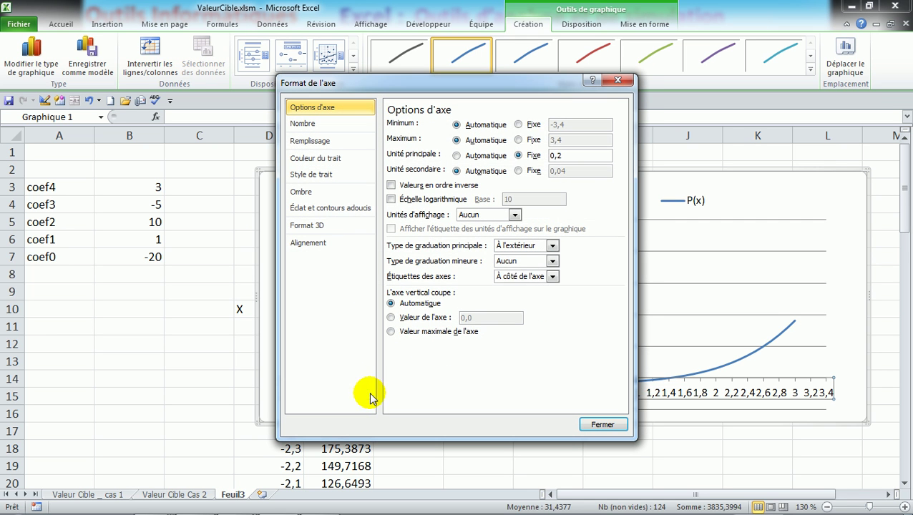
pyautogui.click(532, 157)
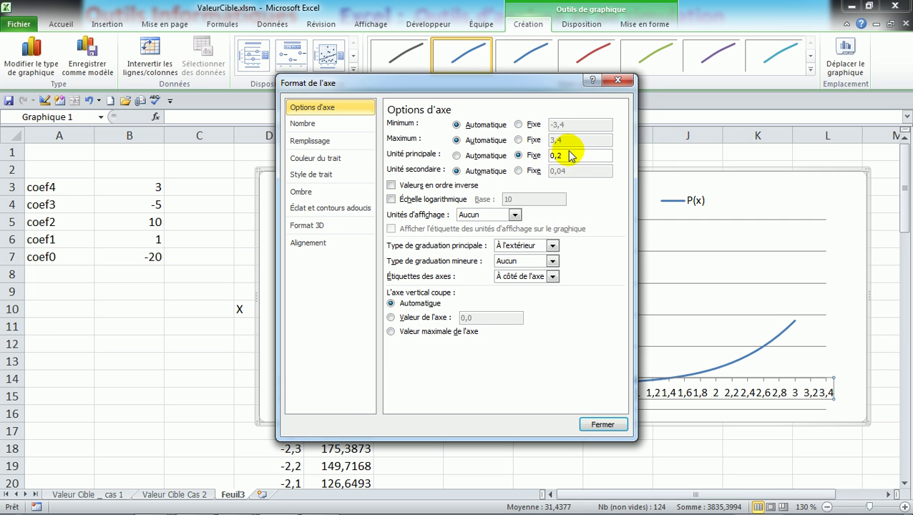
pyautogui.click(571, 155)
pyautogui.press('BackSpace')
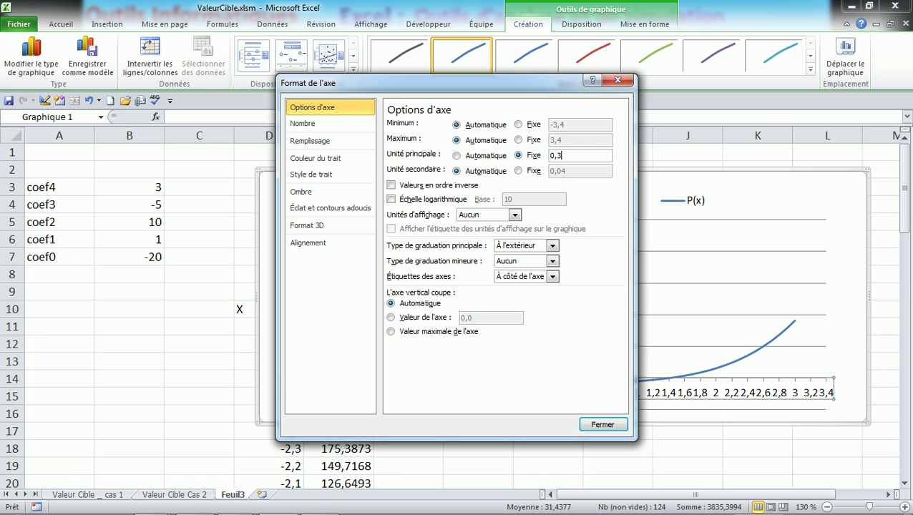
pyautogui.click(603, 426)
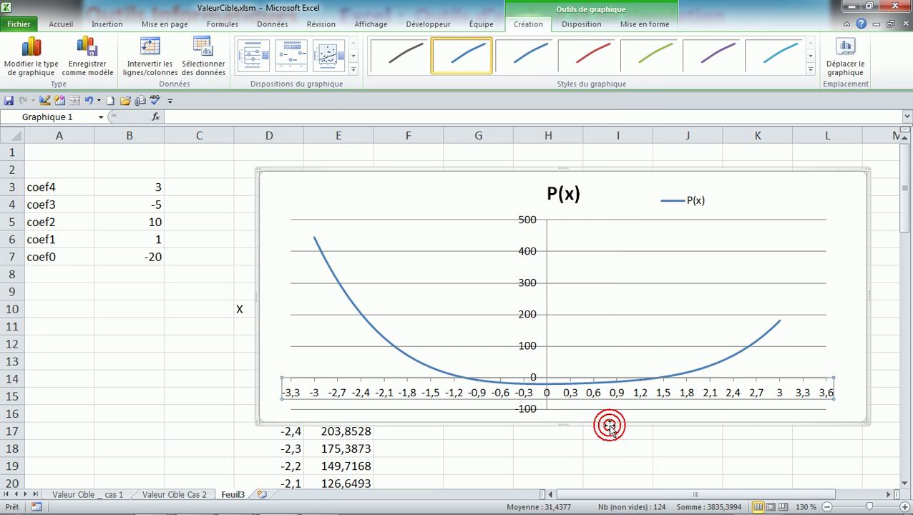
pyautogui.click(620, 445)
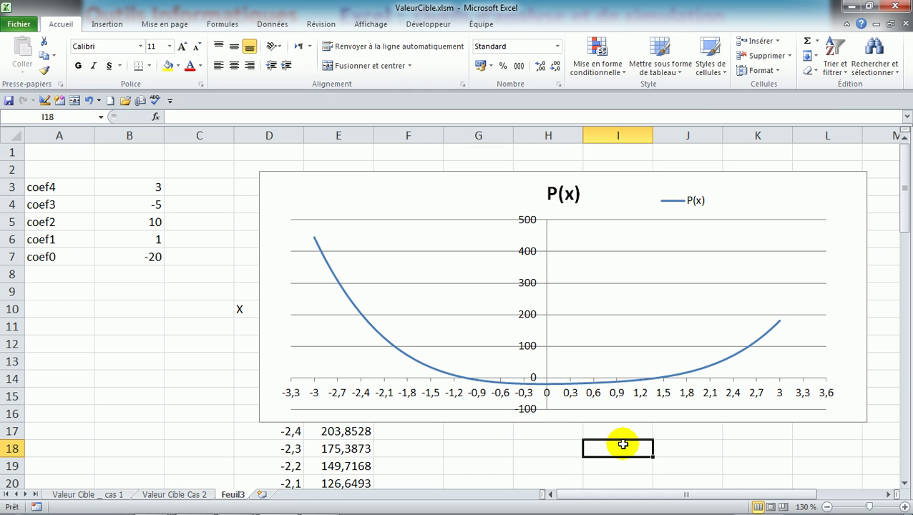
# Make the chart taller by stretching its lower edge to row 19 and its upper edge slightly upward
pyautogui.click(583, 417)
pyautogui.moveTo(565, 422); pyautogui.dragTo(565, 469)
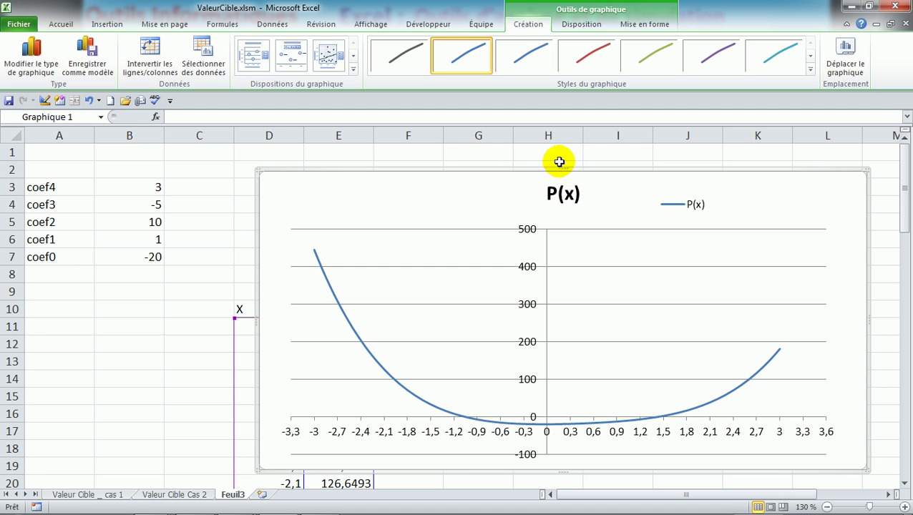
pyautogui.moveTo(564, 169); pyautogui.dragTo(563, 155)
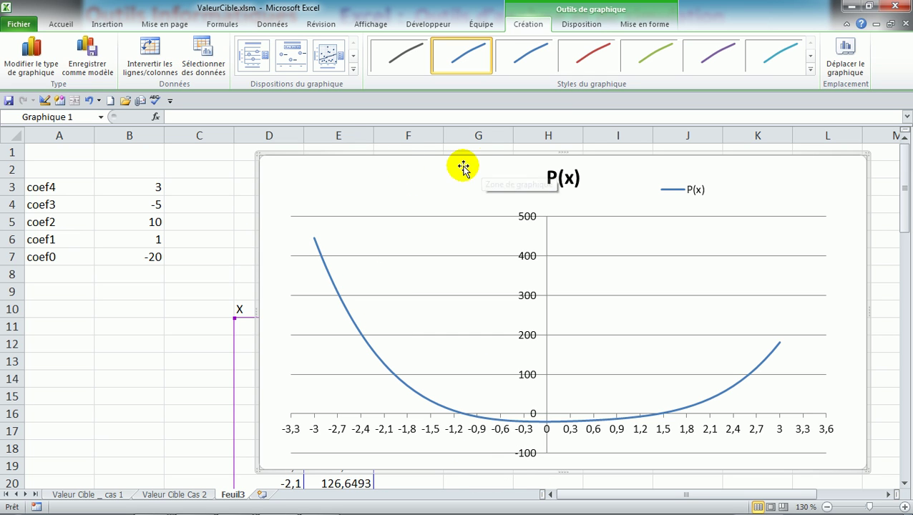
# Move the chart clear of the X and P(x) table, over columns H to P
pyautogui.moveTo(380, 153); pyautogui.dragTo(491, 153)
pyautogui.click(826, 507)
pyautogui.click(827, 508)
pyautogui.click(827, 507)
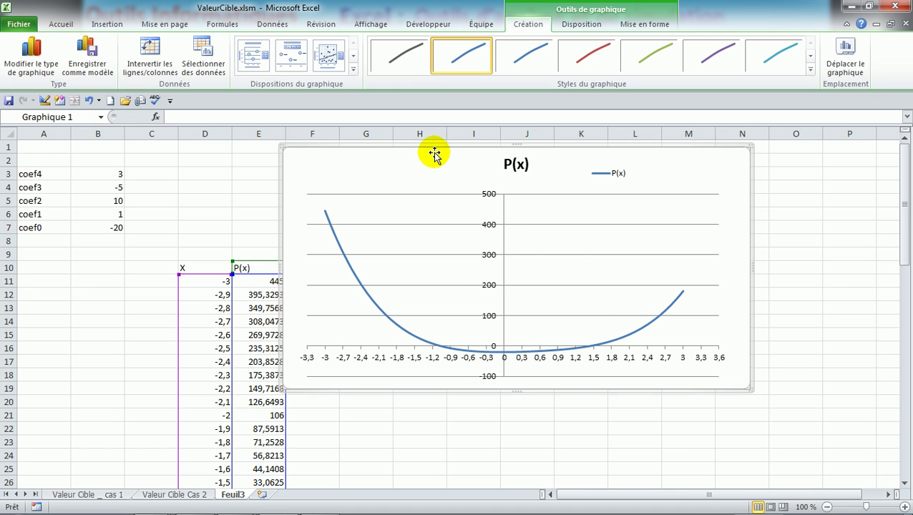
pyautogui.moveTo(433, 147); pyautogui.dragTo(544, 165)
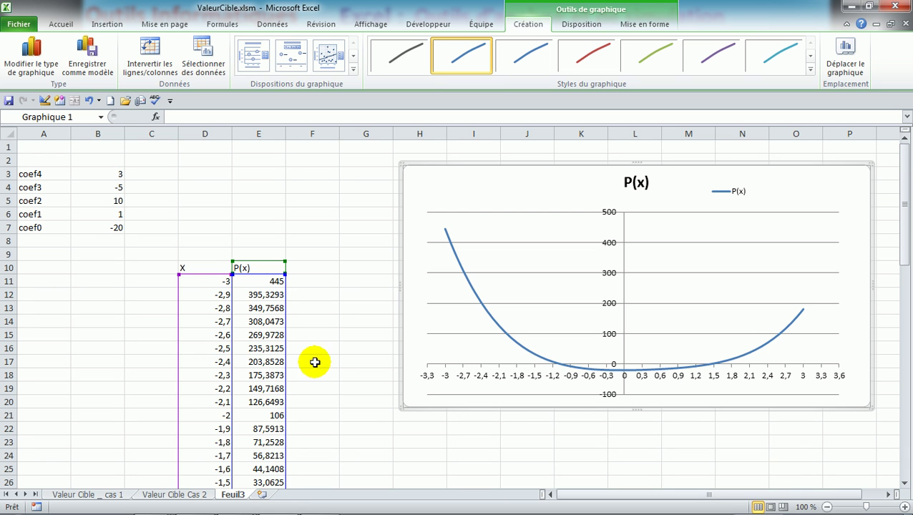
# Move the X and P(x) headers from D10:E10 to D3:E3
pyautogui.click(207, 268)
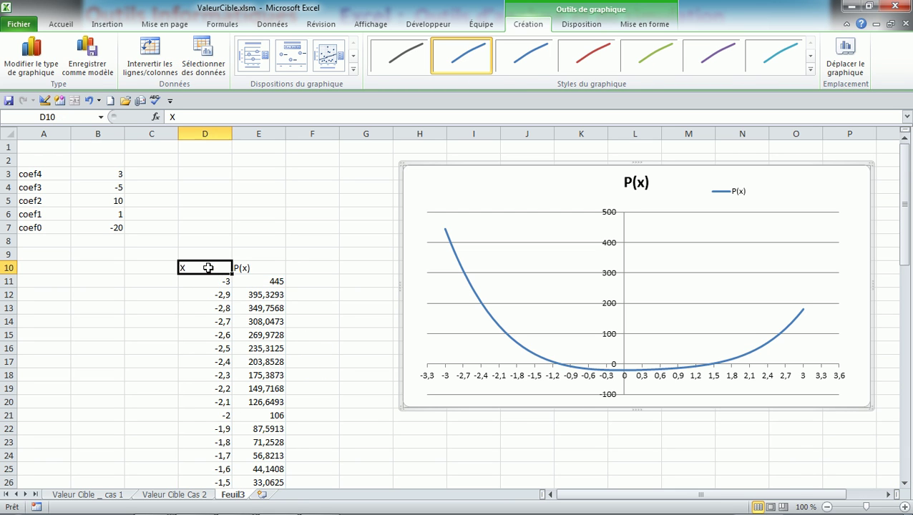
pyautogui.moveTo(208, 268); pyautogui.dragTo(270, 170)
pyautogui.click(212, 283)
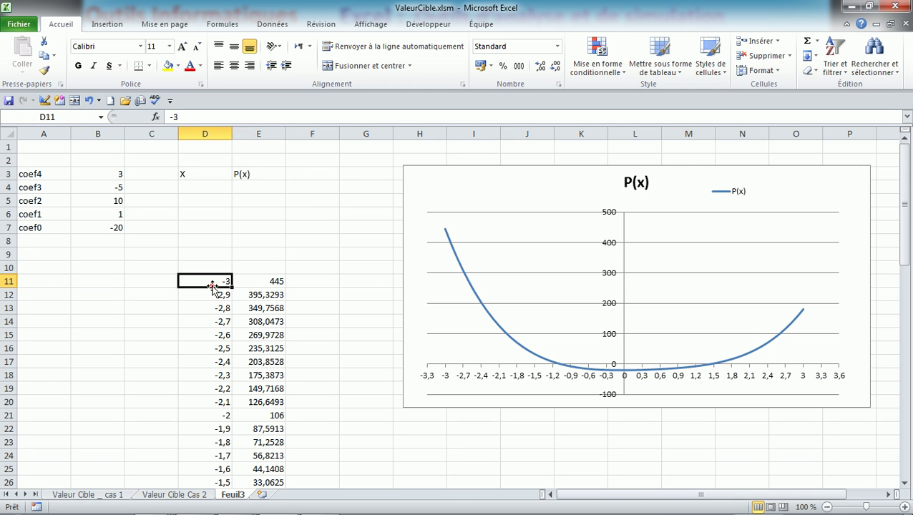
pyautogui.click(448, 188)
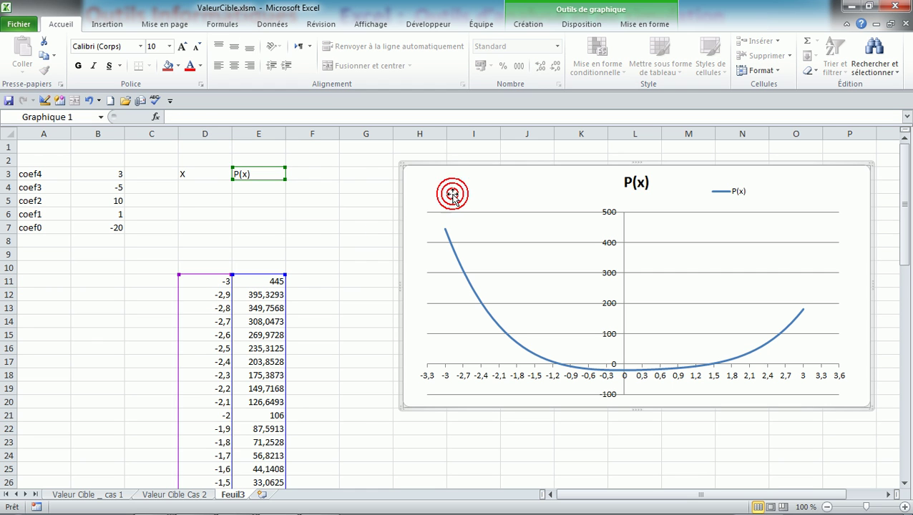
pyautogui.click(308, 242)
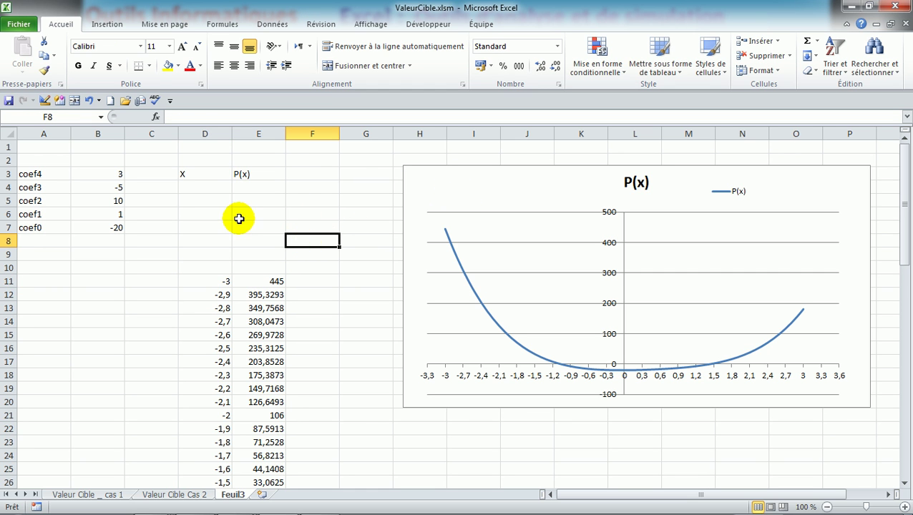
# Enter -3 as the X value in D5 and the header Racine1 in F3
pyautogui.click(223, 201)
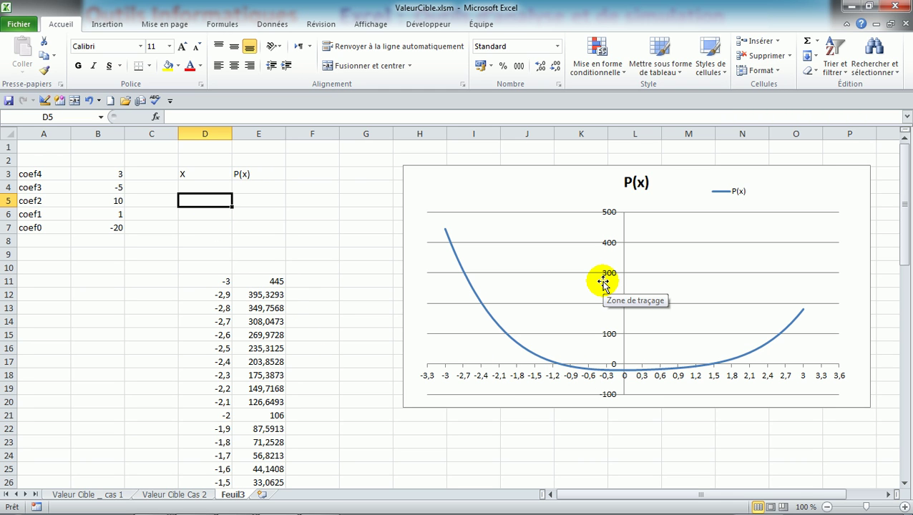
pyautogui.write('-3')
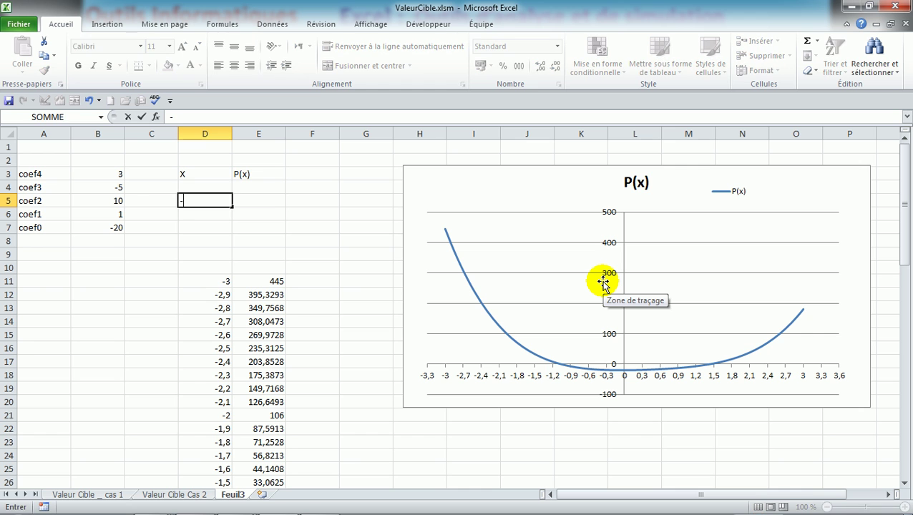
pyautogui.press('Right')
pyautogui.press('Right')
pyautogui.press('Up')
pyautogui.press('Up')
pyautogui.write('Rac')
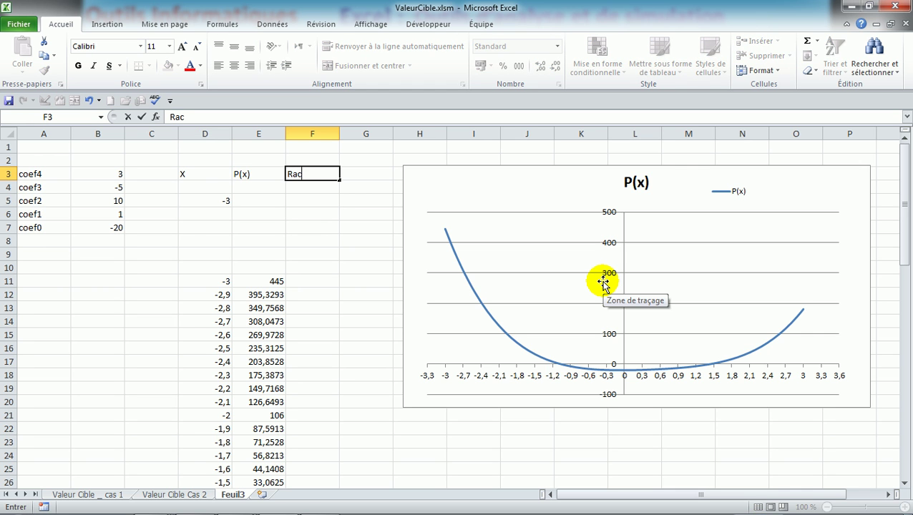
pyautogui.write('ine1')
pyautogui.press('Return')
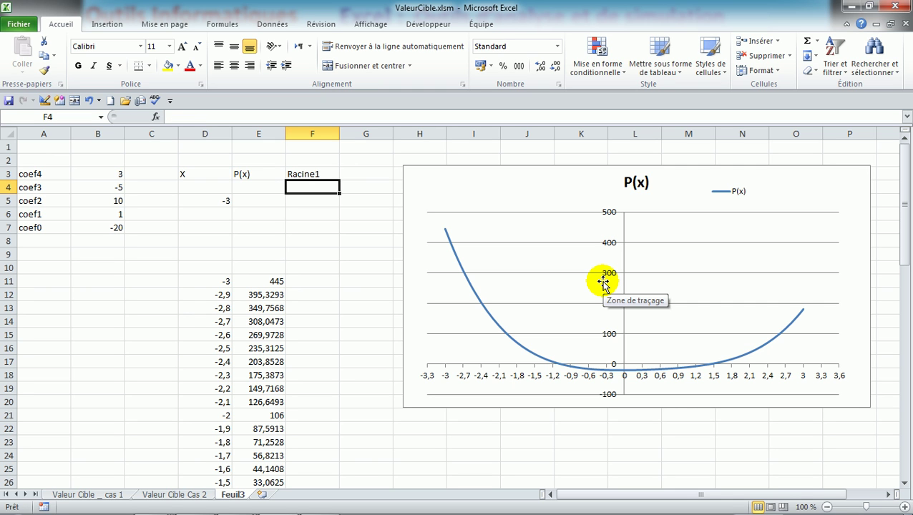
pyautogui.press('Down')
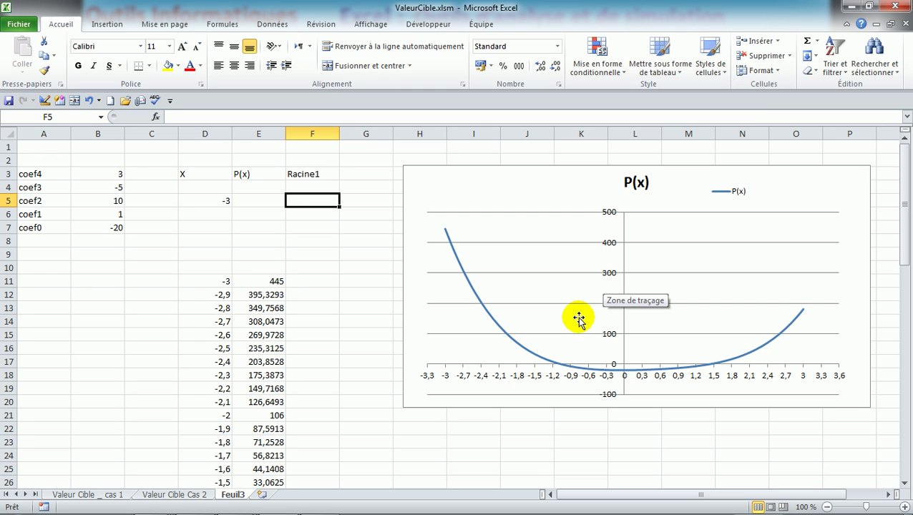
# Copy the polynomial formula from E11 into F5 under Racine1
pyautogui.click(273, 284)
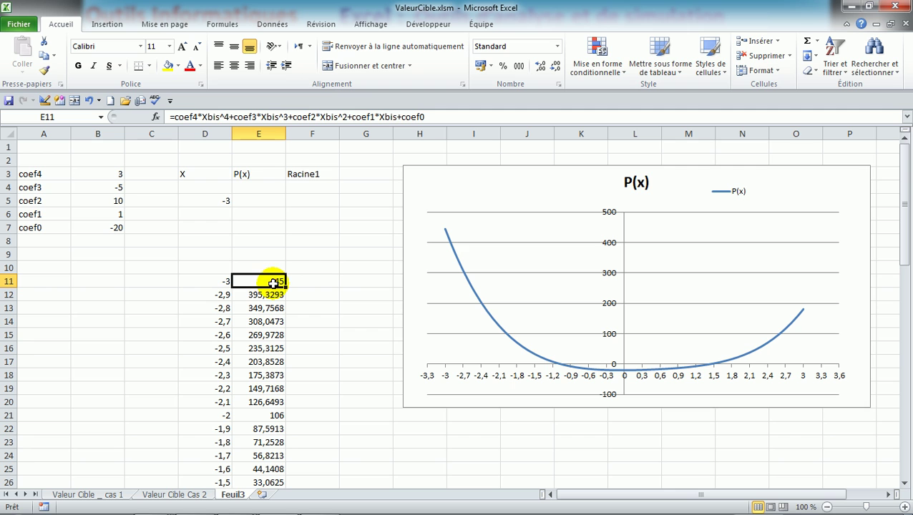
pyautogui.hotkey('ctrl', 'c')
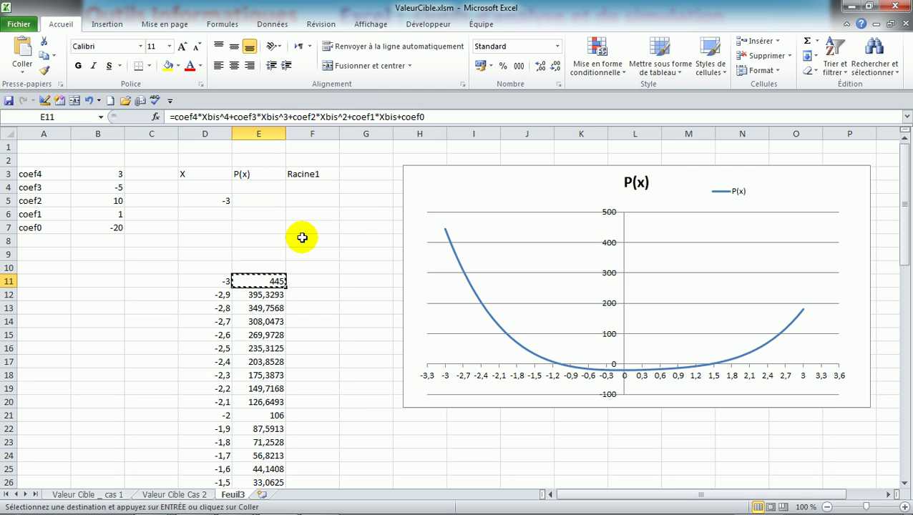
pyautogui.click(306, 198)
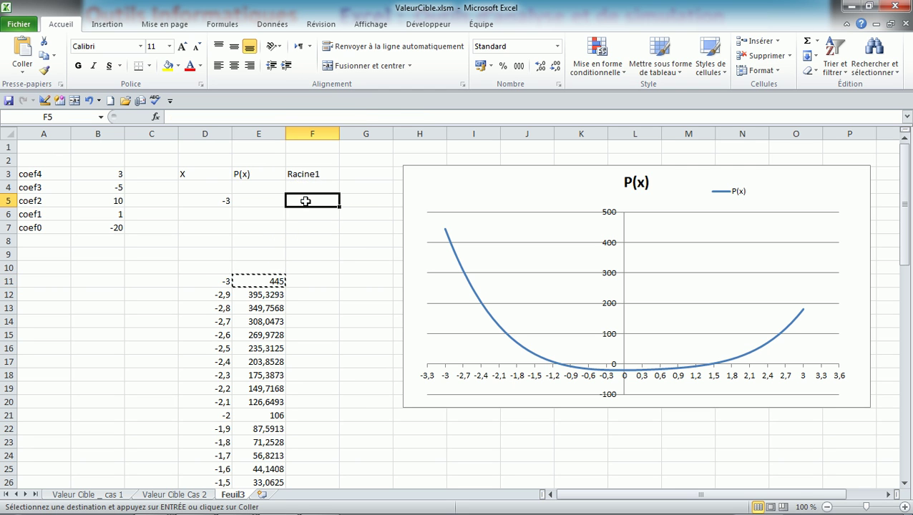
pyautogui.hotkey('ctrl', 'v')
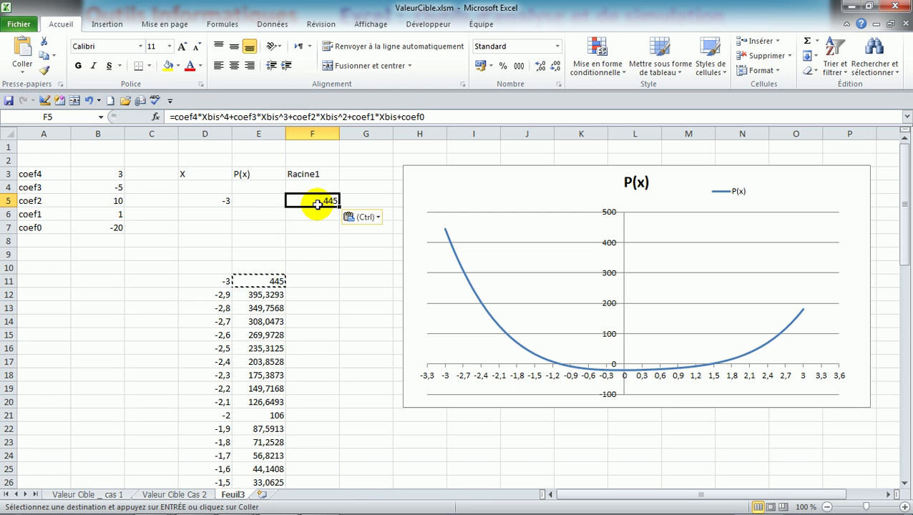
# Set the X value in D5 to -2 and compare F5 with the P(x) value in E21
pyautogui.click(212, 199)
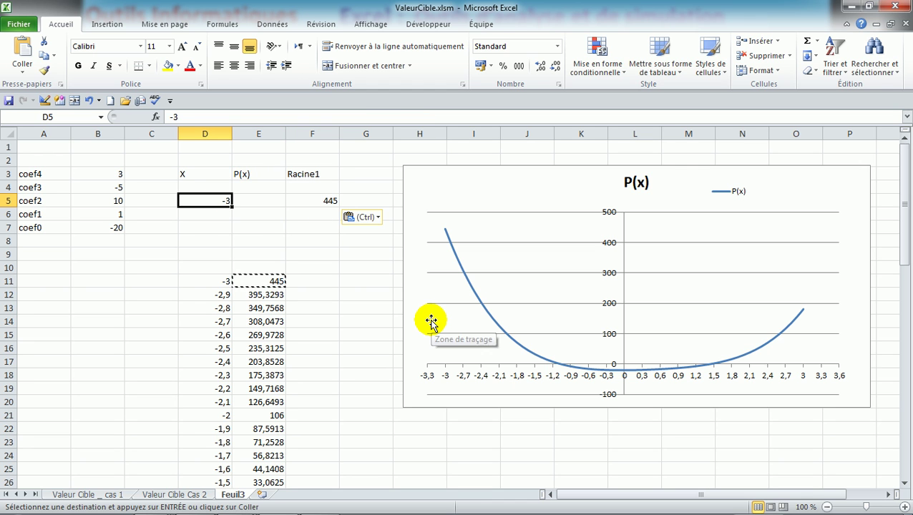
pyautogui.write('-2')
pyautogui.press('Return')
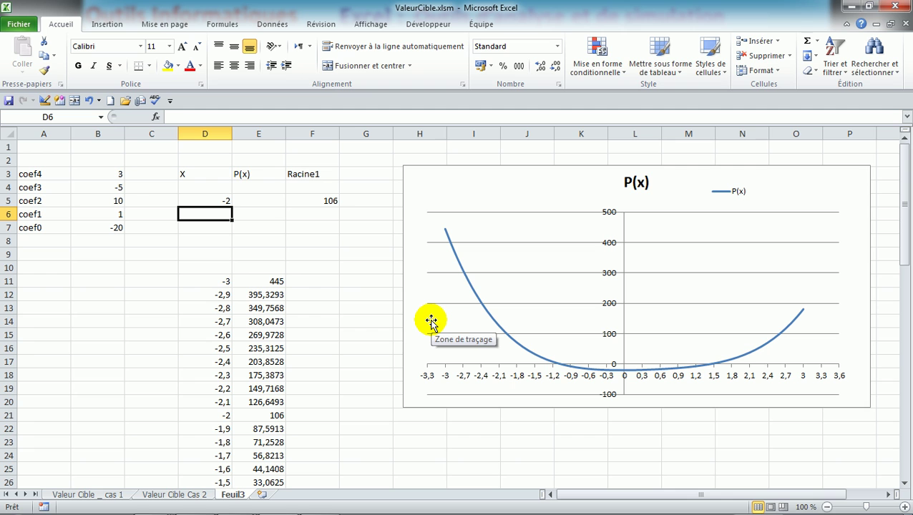
pyautogui.click(221, 420)
pyautogui.click(259, 416)
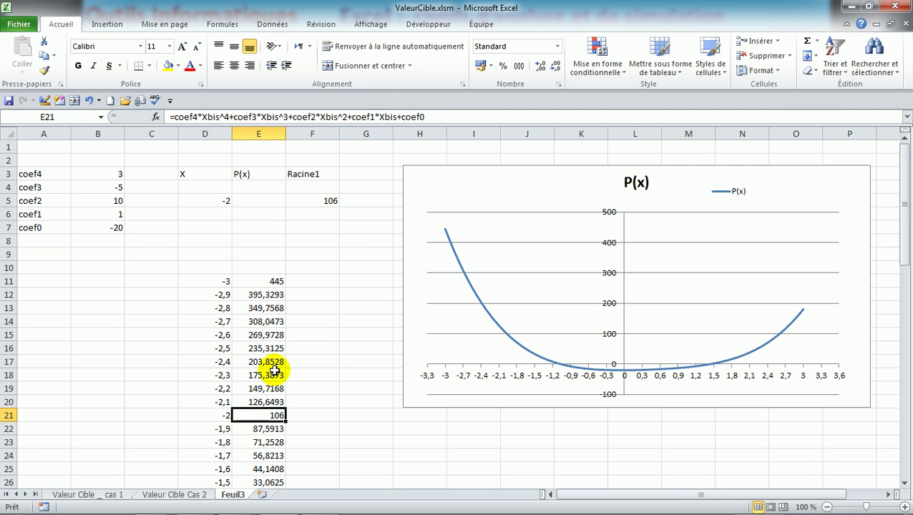
pyautogui.click(221, 197)
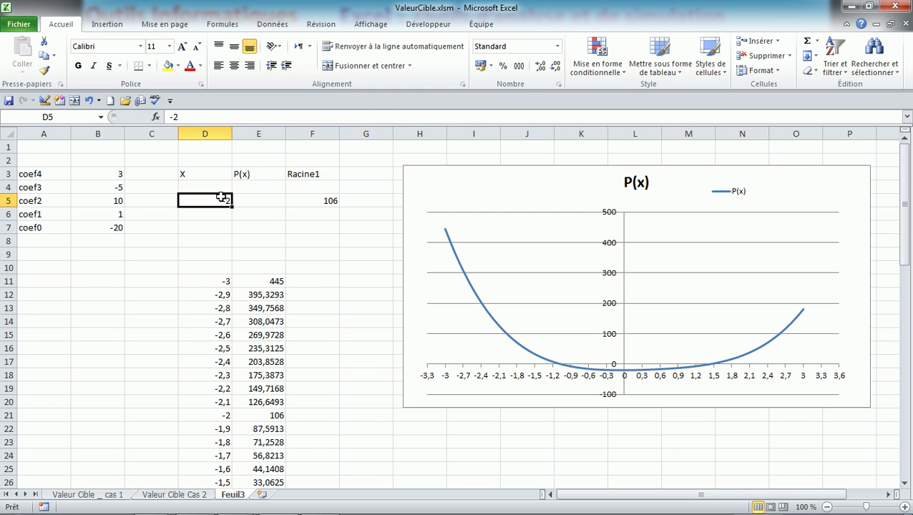
pyautogui.click(322, 202)
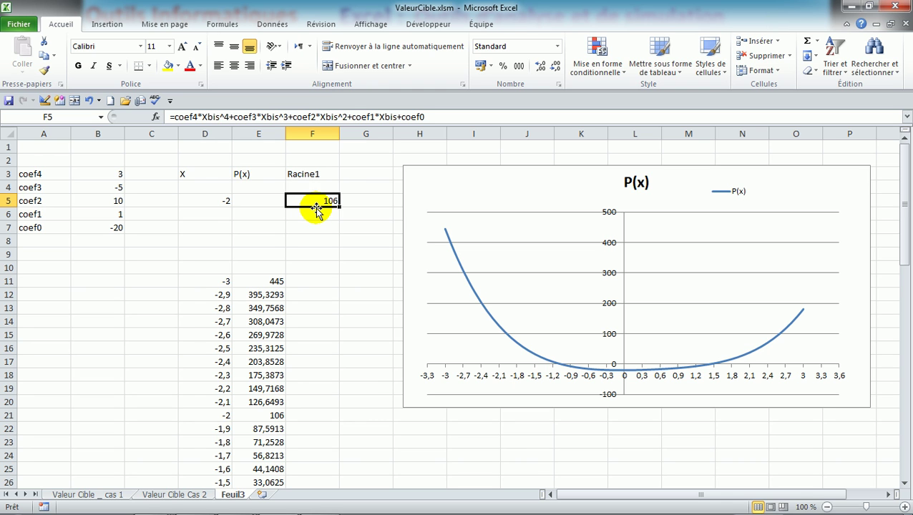
pyautogui.click(218, 200)
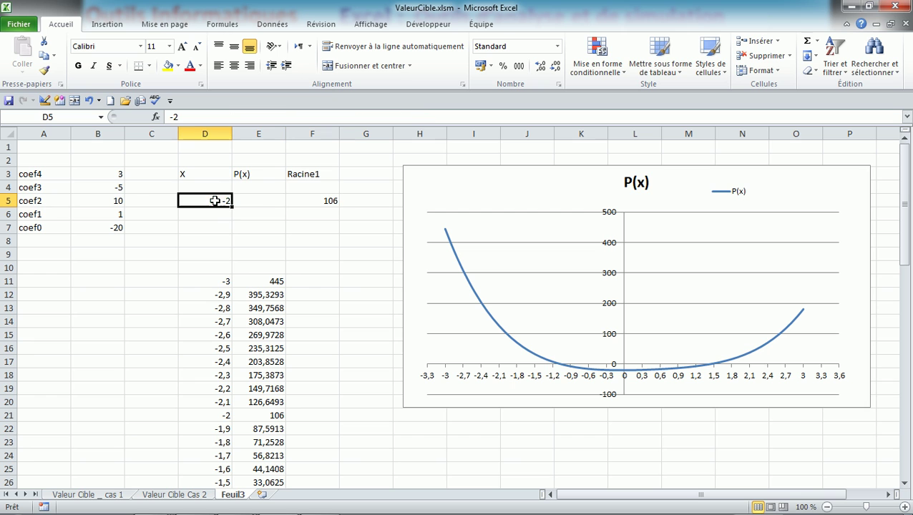
pyautogui.click(302, 198)
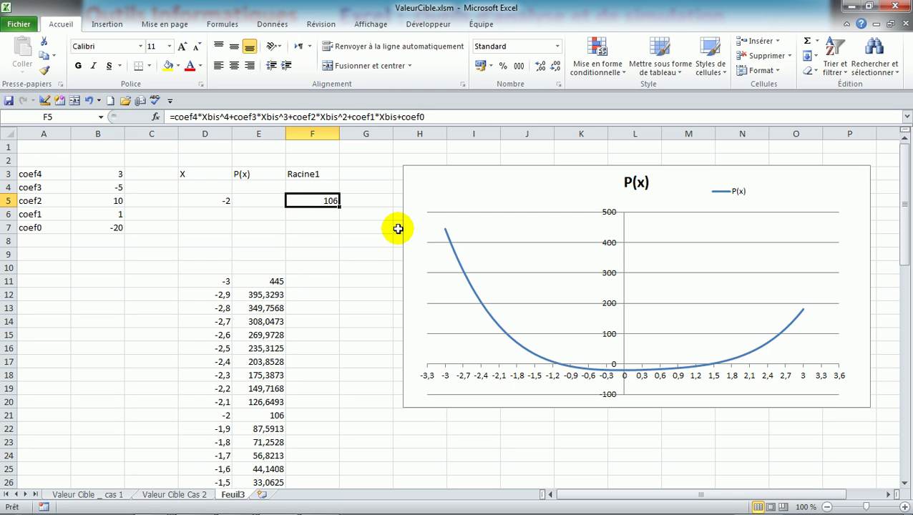
# Enter 2 as the second starting X value in D8 and the header Racine2 in G3
pyautogui.click(217, 241)
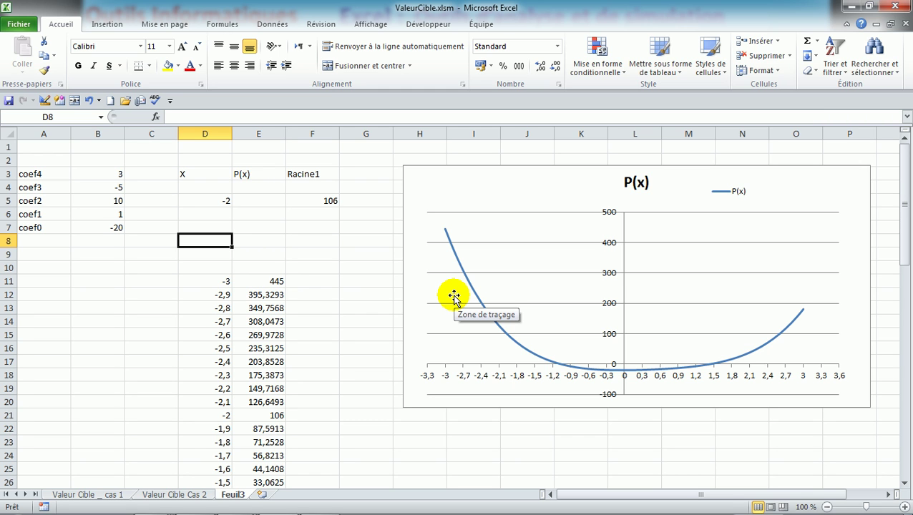
pyautogui.write('2')
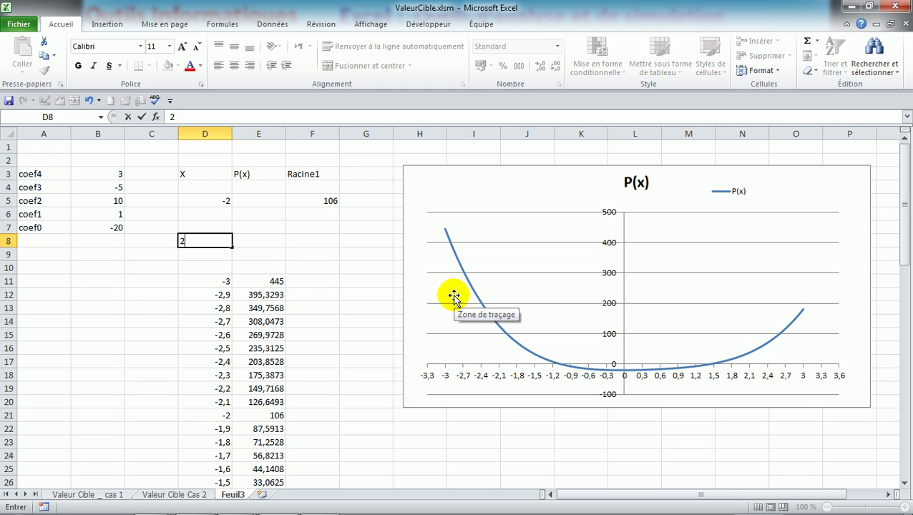
pyautogui.press('Tab')
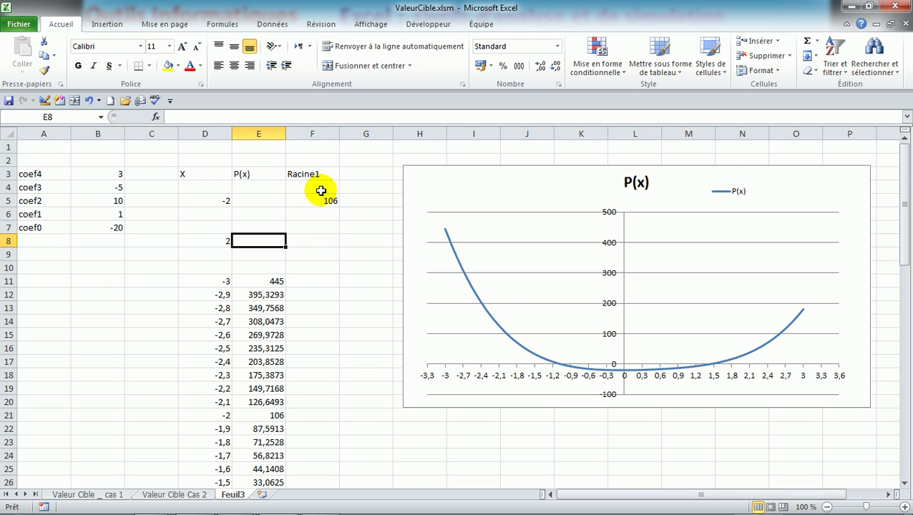
pyautogui.click(363, 179)
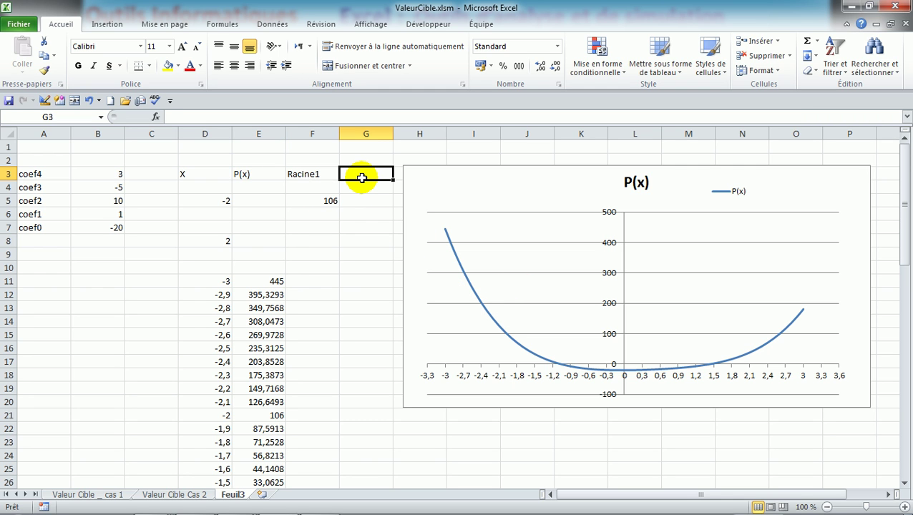
pyautogui.write('Racine2')
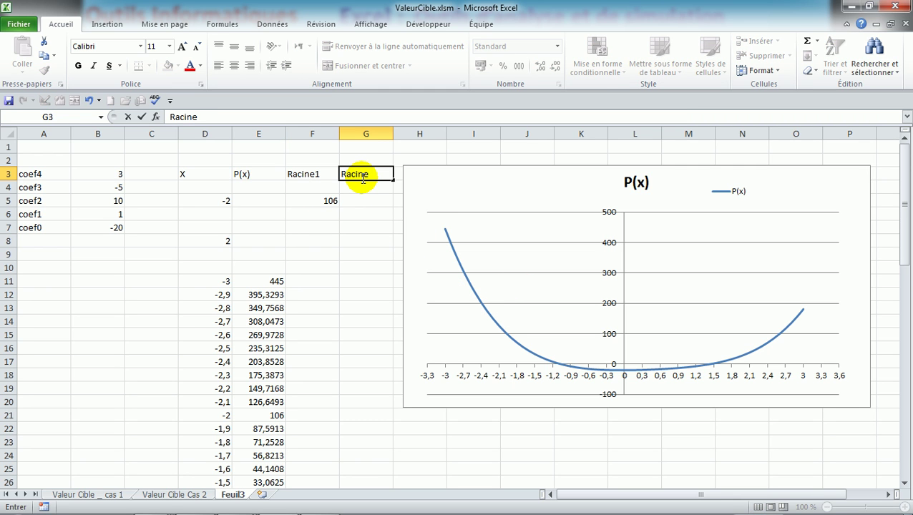
pyautogui.click(355, 242)
# Copy the polynomial formula from F5 into G8 under Racine2
pyautogui.click(322, 204)
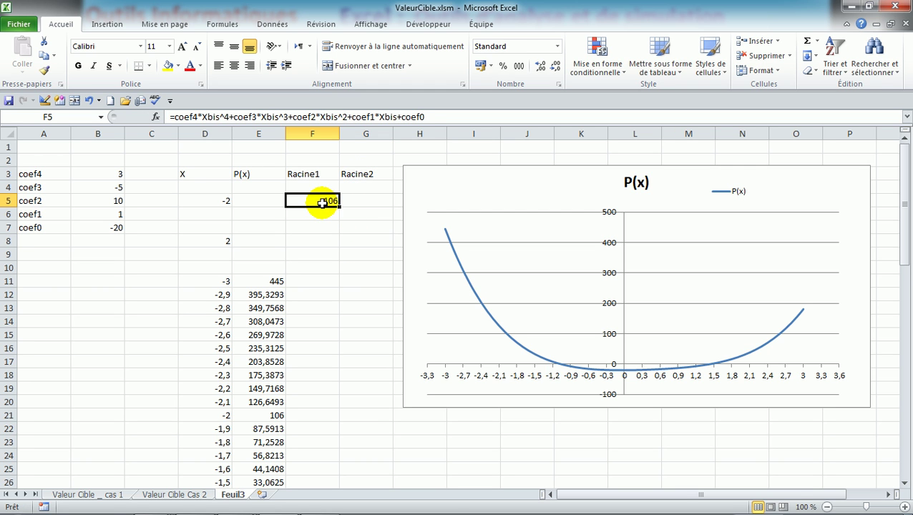
pyautogui.hotkey('ctrl', 'c')
pyautogui.click(355, 241)
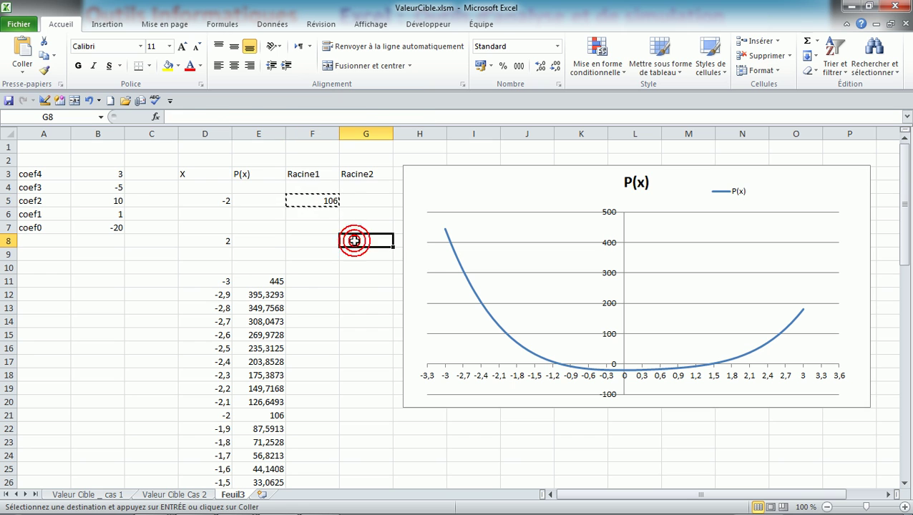
pyautogui.hotkey('ctrl', 'v')
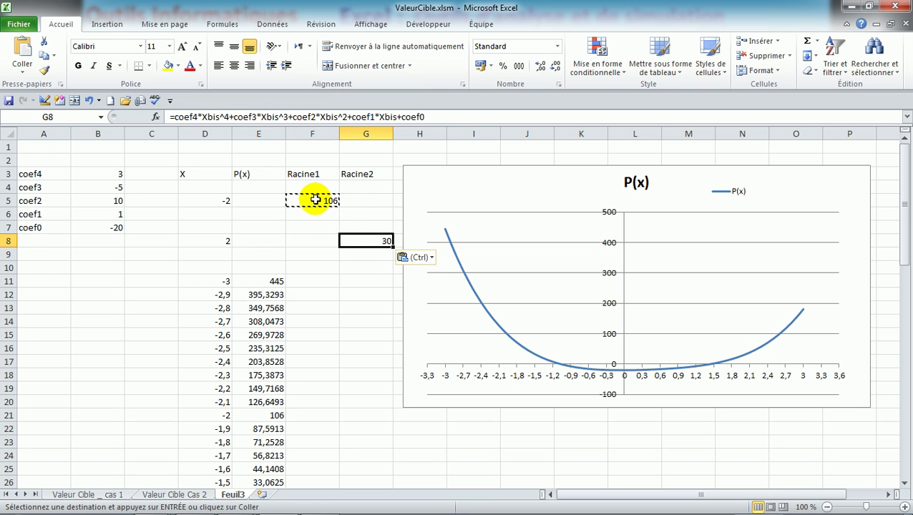
pyautogui.press('Escape')
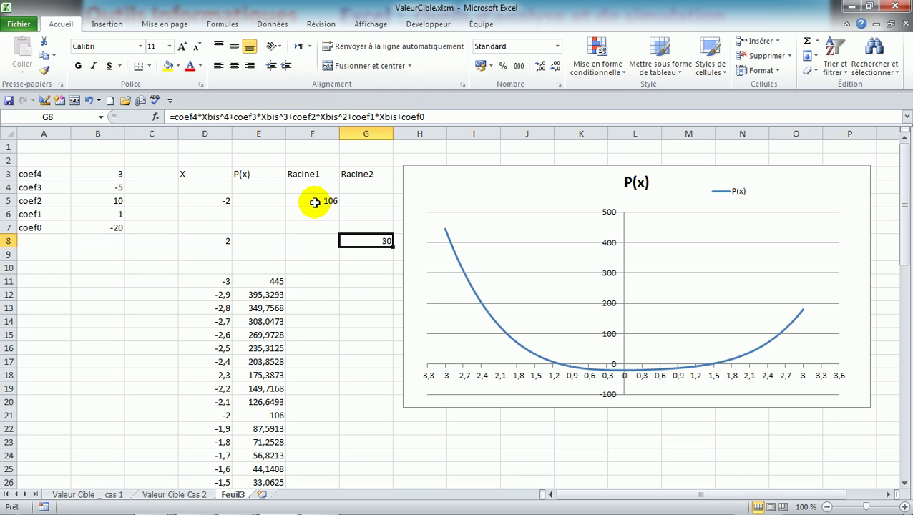
# Run Goal Seek to bring F5 to 0 by changing the X value in D5, and keep the solution
pyautogui.click(315, 202)
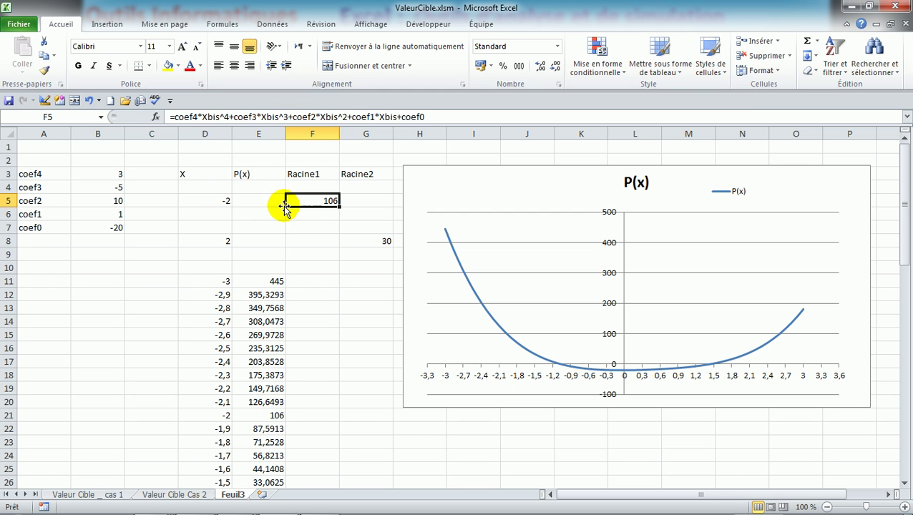
pyautogui.click(222, 201)
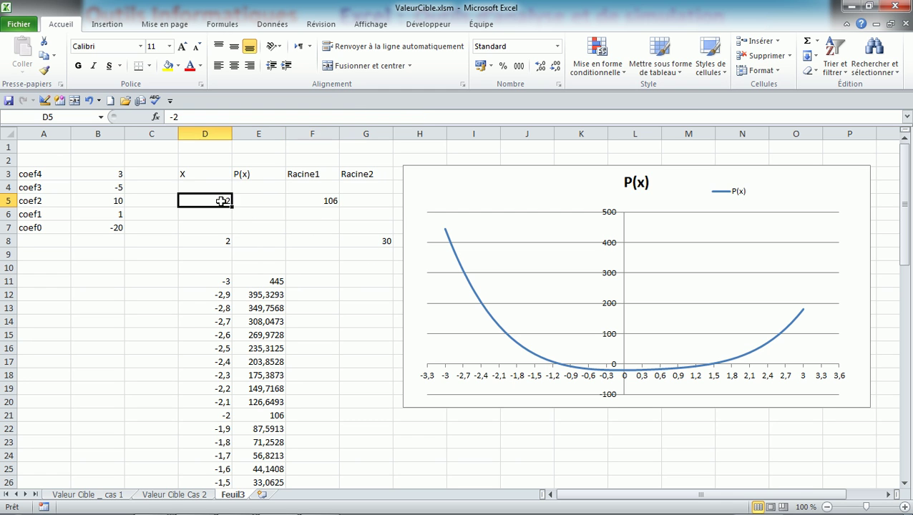
pyautogui.click(304, 200)
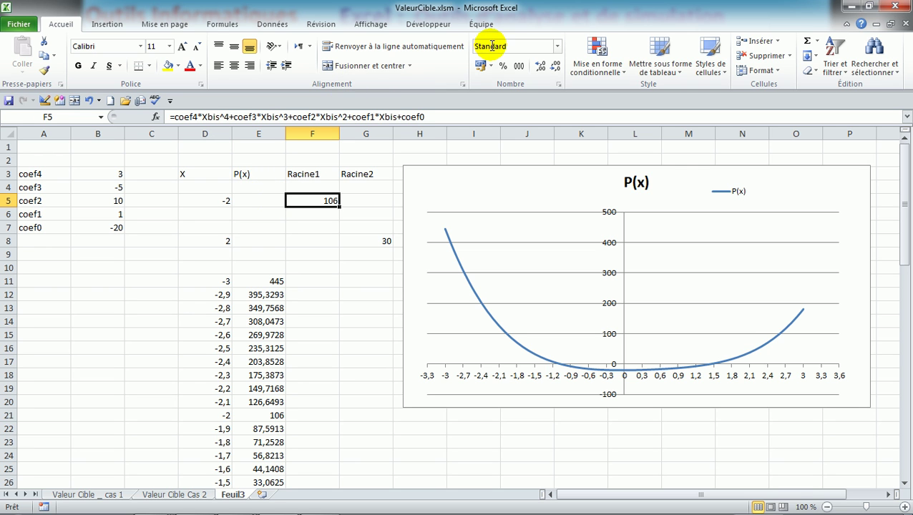
pyautogui.click(273, 26)
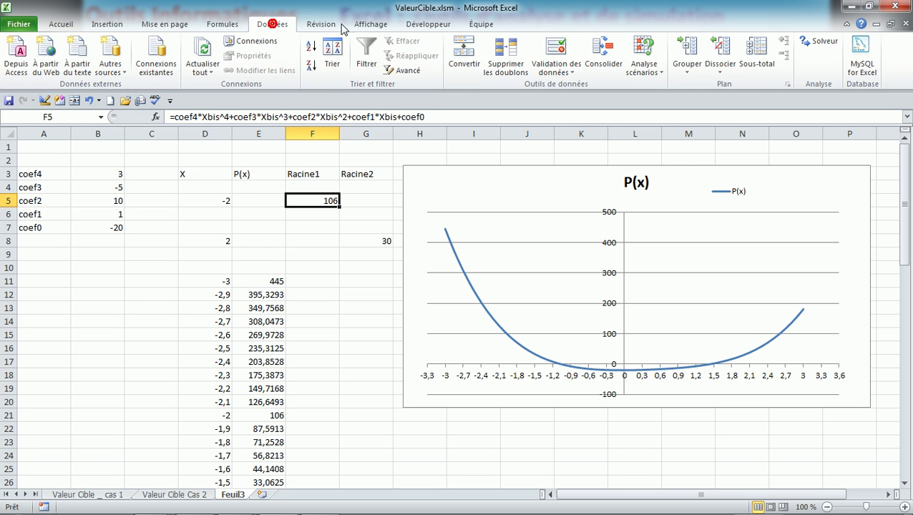
pyautogui.click(643, 68)
pyautogui.click(657, 105)
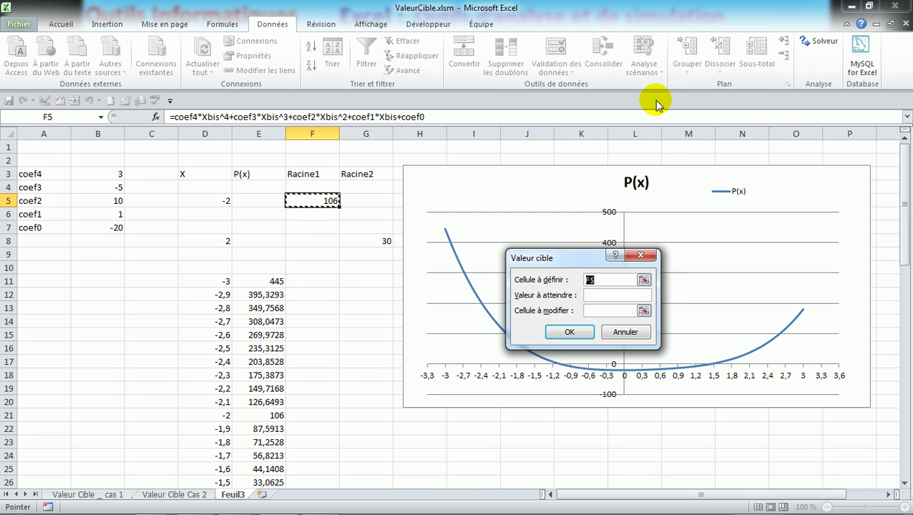
pyautogui.click(594, 294)
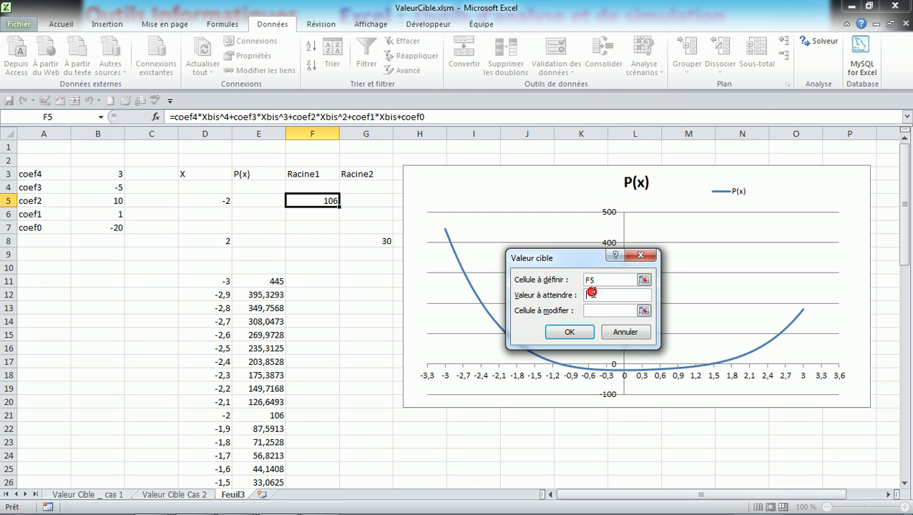
pyautogui.write('0')
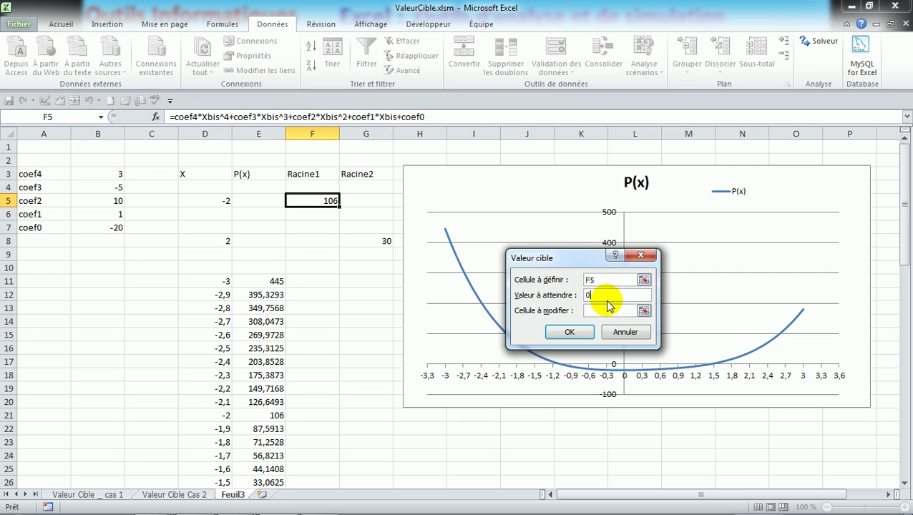
pyautogui.click(592, 310)
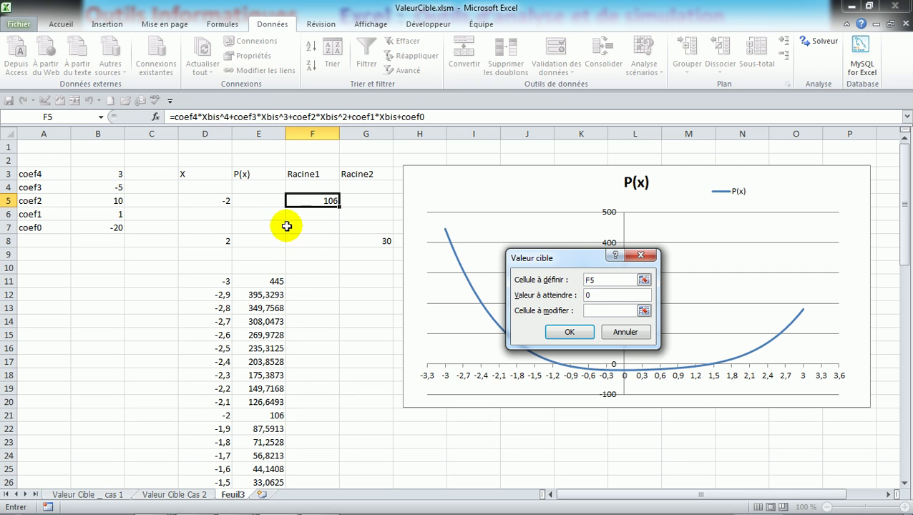
pyautogui.click(213, 203)
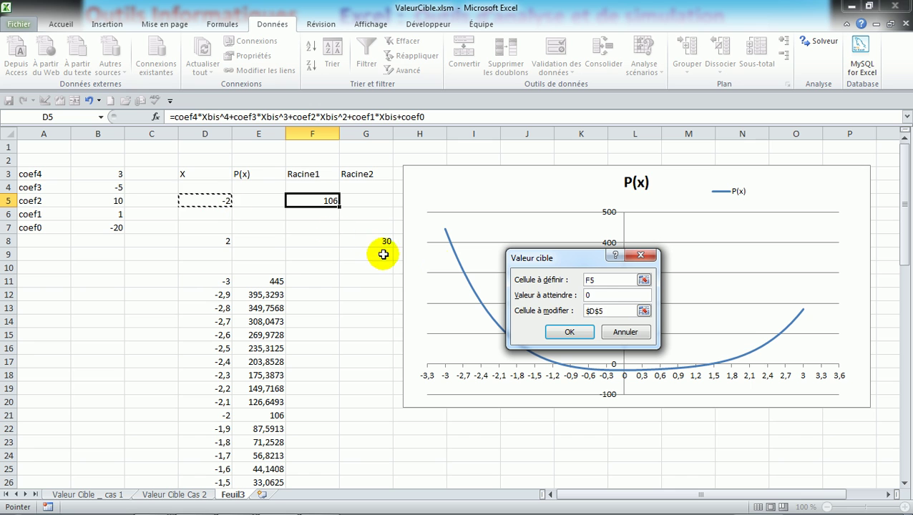
pyautogui.click(563, 334)
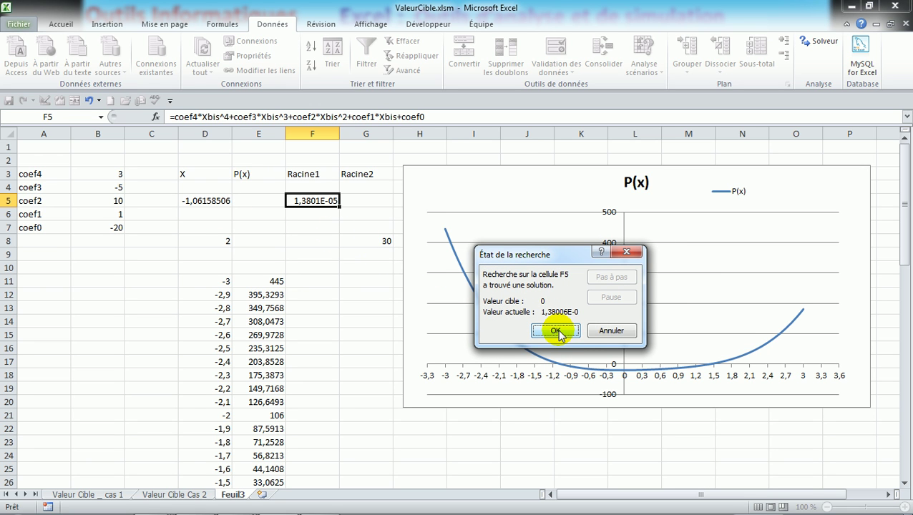
pyautogui.click(556, 331)
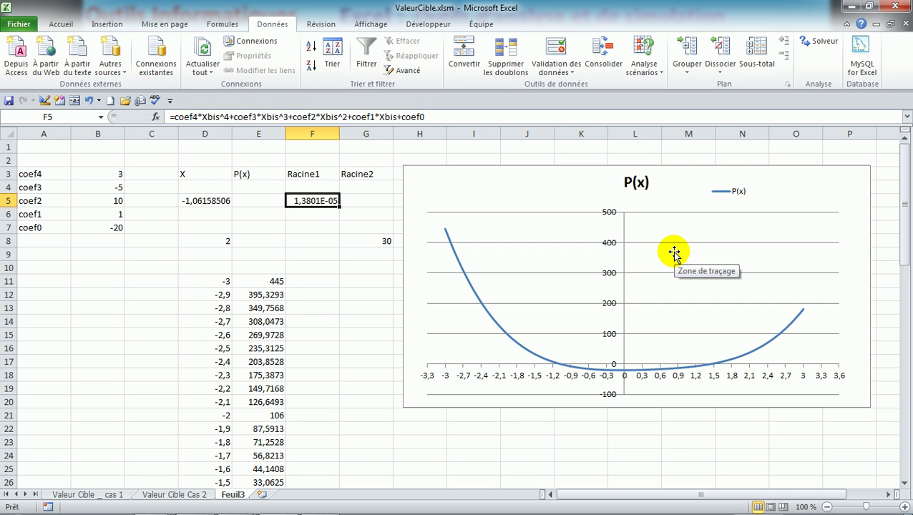
pyautogui.click(215, 201)
pyautogui.click(317, 202)
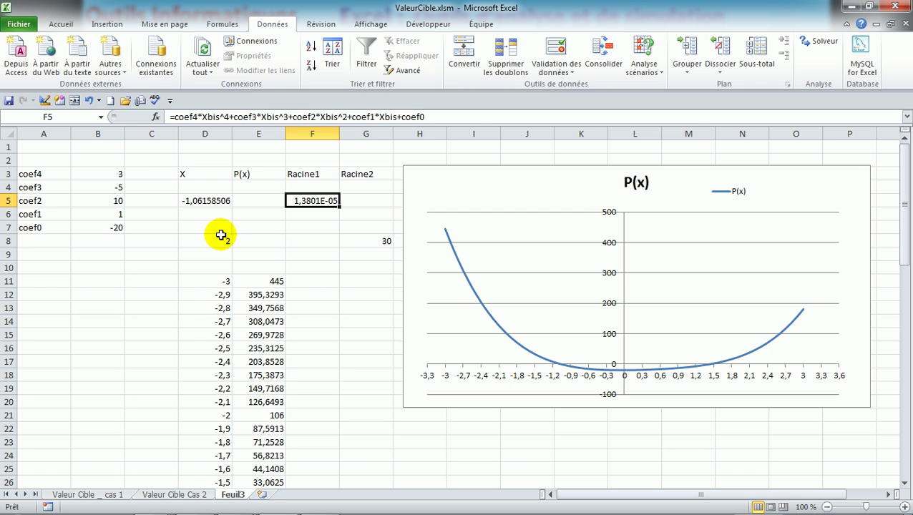
pyautogui.click(206, 202)
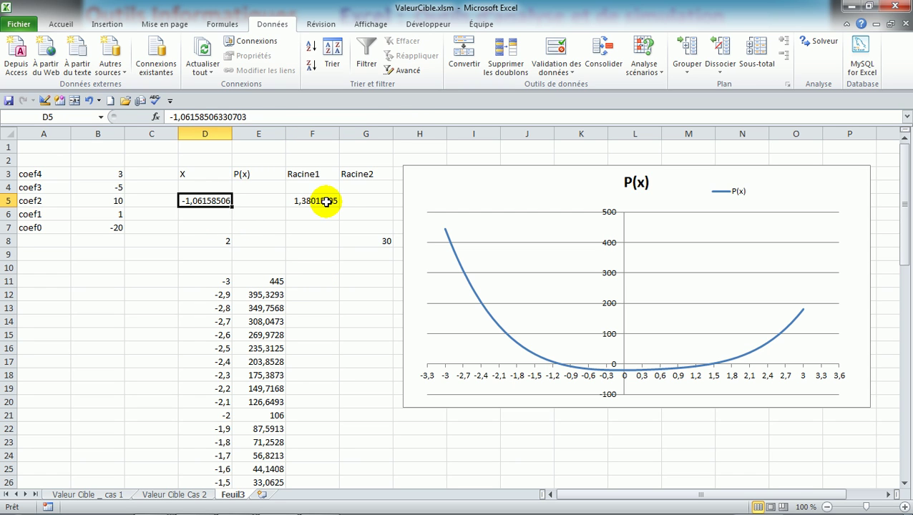
pyautogui.click(322, 201)
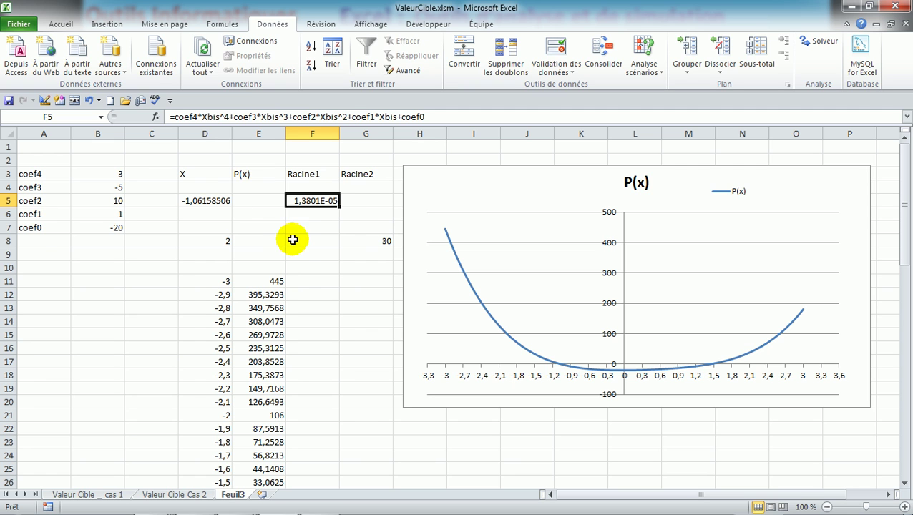
# Run Goal Seek to bring G8 to 0 by changing the X value in D8, and accept the solution
pyautogui.click(365, 244)
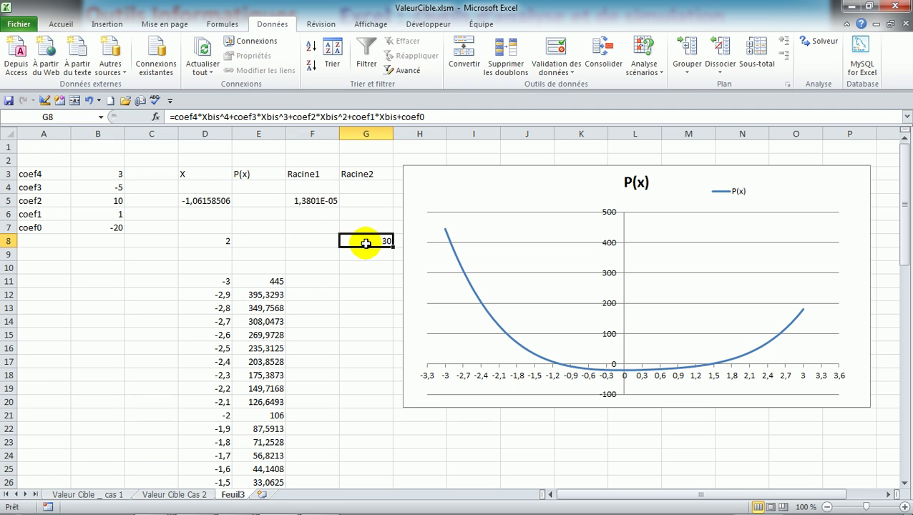
pyautogui.click(643, 63)
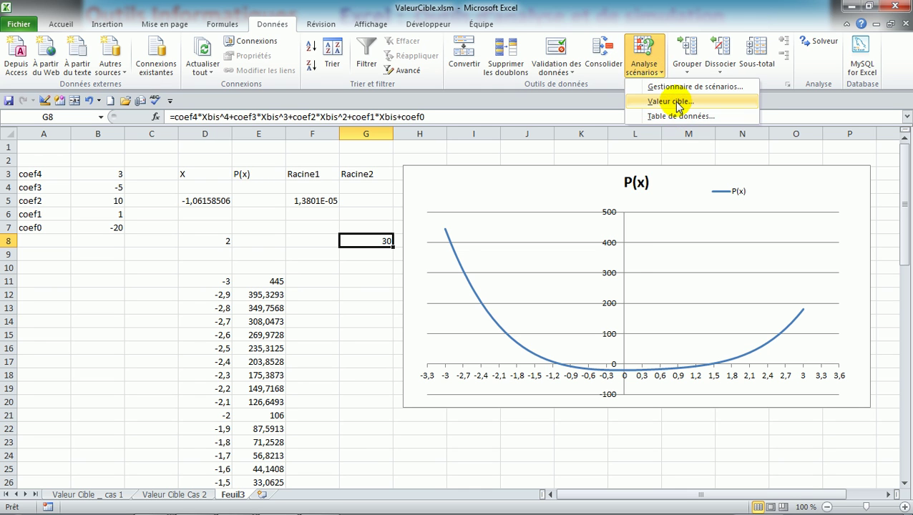
pyautogui.click(670, 102)
pyautogui.click(588, 291)
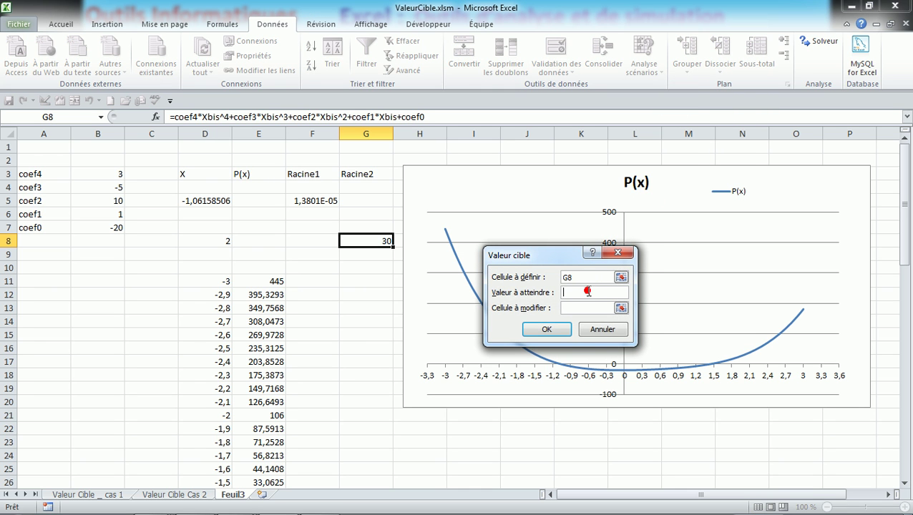
pyautogui.write('0')
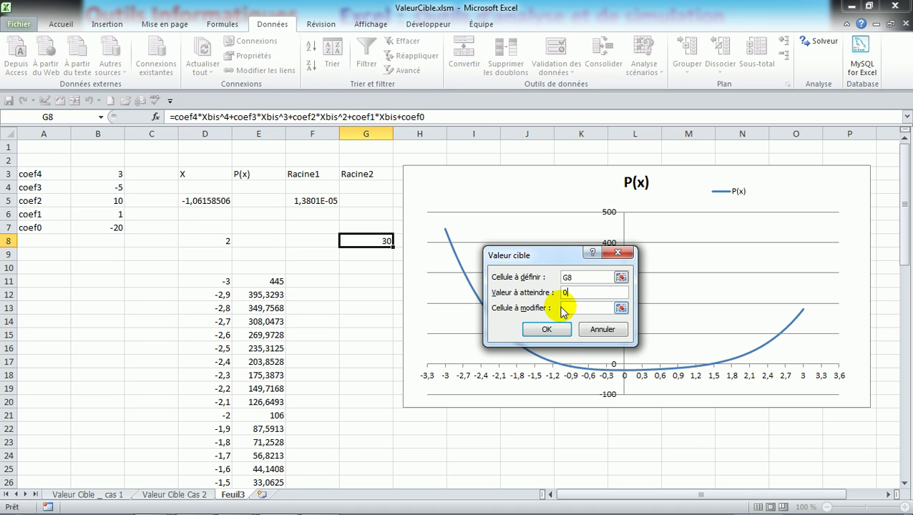
pyautogui.click(572, 308)
pyautogui.click(226, 241)
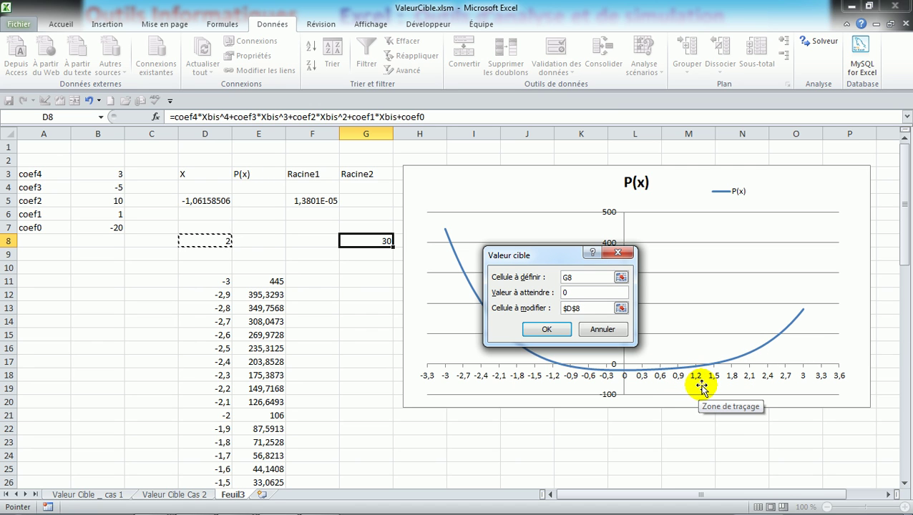
pyautogui.moveTo(716, 369)
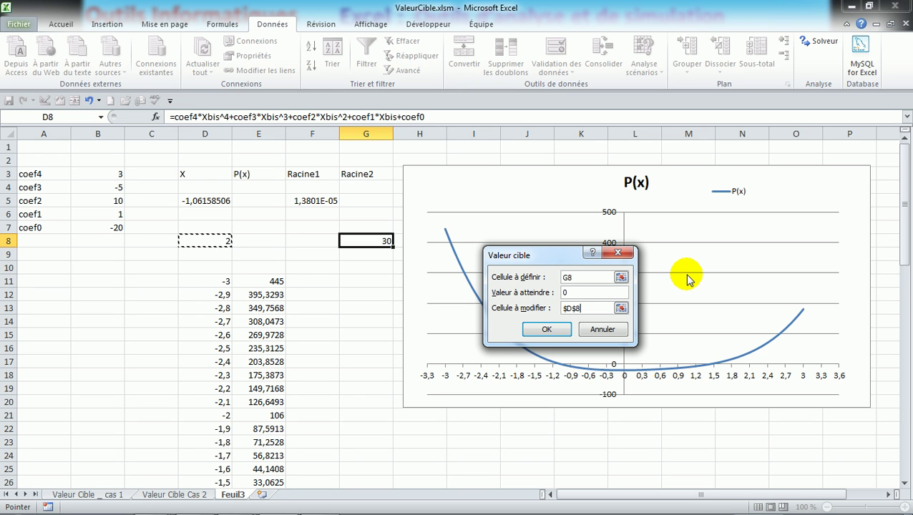
pyautogui.click(547, 331)
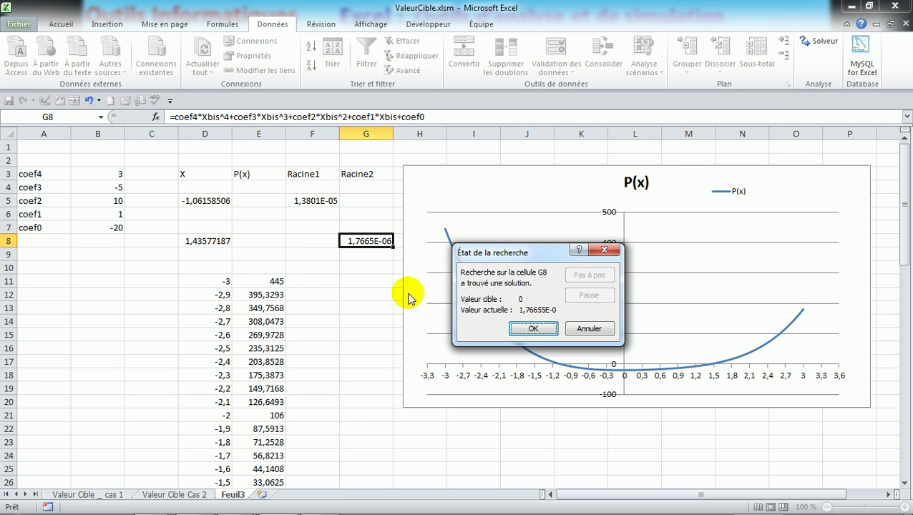
pyautogui.click(530, 329)
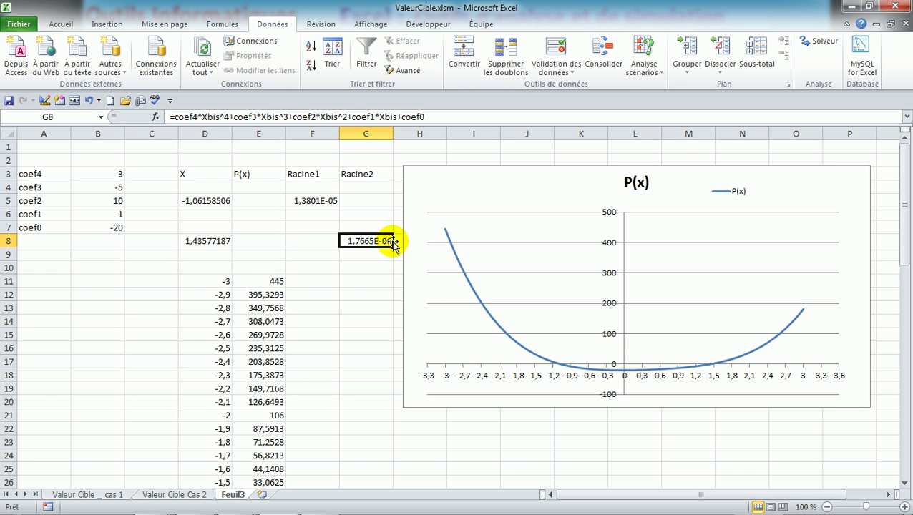
# Extend the P(x) chart's source range up to row 4 and across to column G, adding the Racine1 and Racine2 series
pyautogui.click(208, 242)
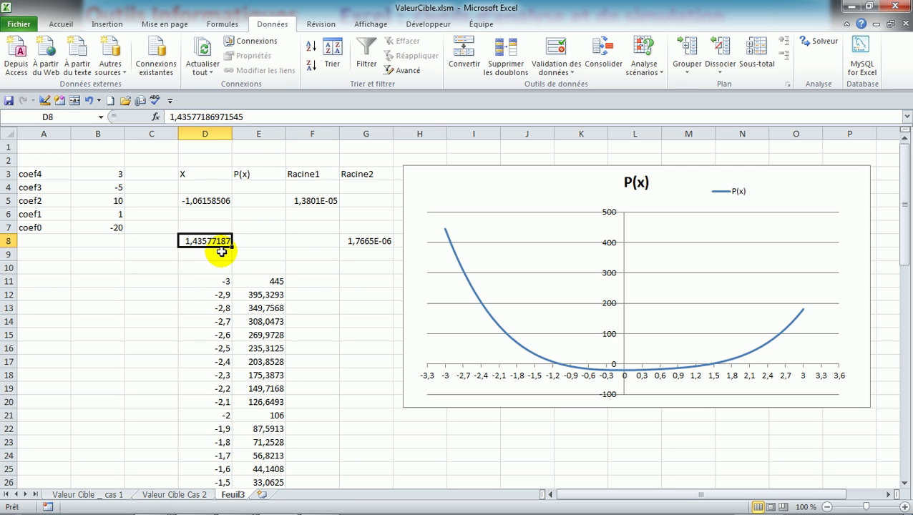
pyautogui.click(495, 178)
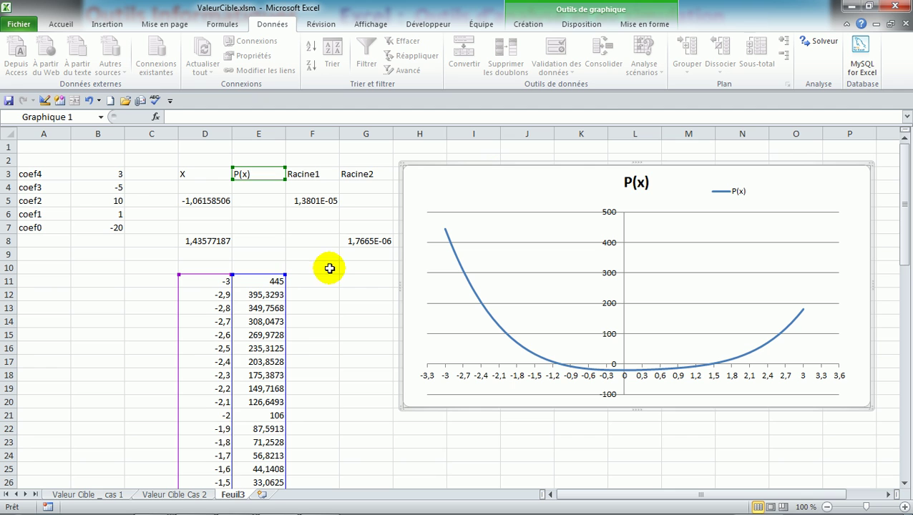
pyautogui.moveTo(287, 274); pyautogui.dragTo(369, 172)
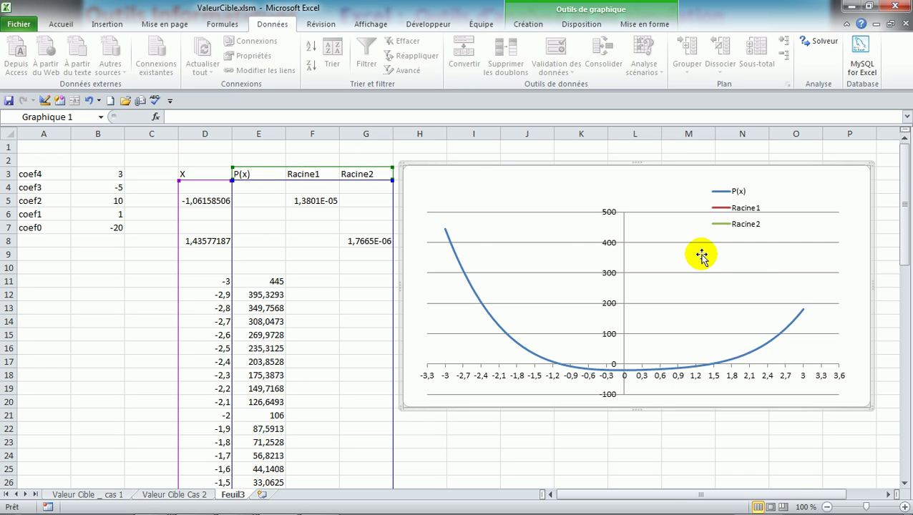
pyautogui.moveTo(203, 200); pyautogui.dragTo(335, 200)
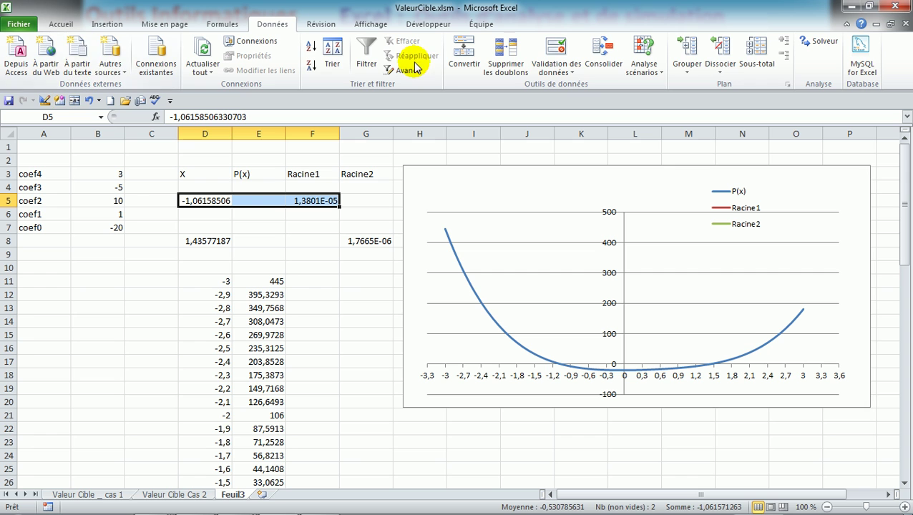
# Give the chart's Racine1 series a predefined square marker of size 11
pyautogui.click(469, 170)
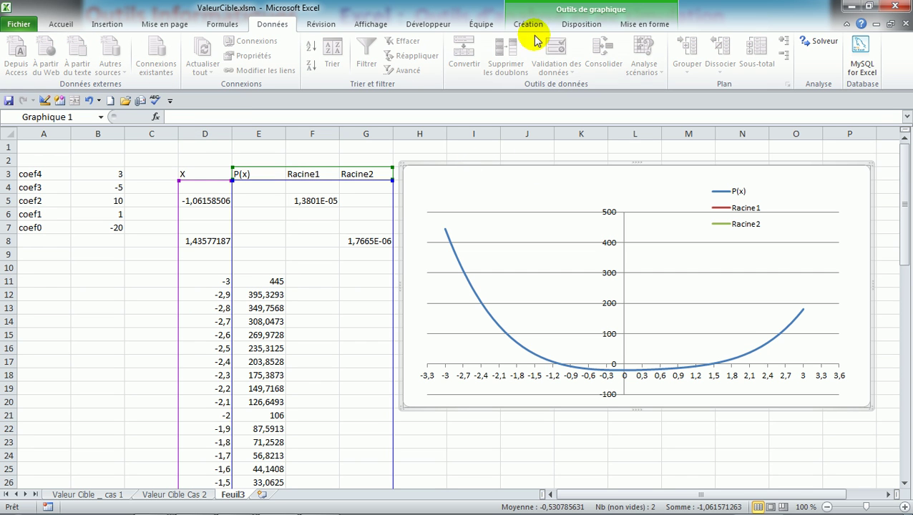
pyautogui.click(583, 24)
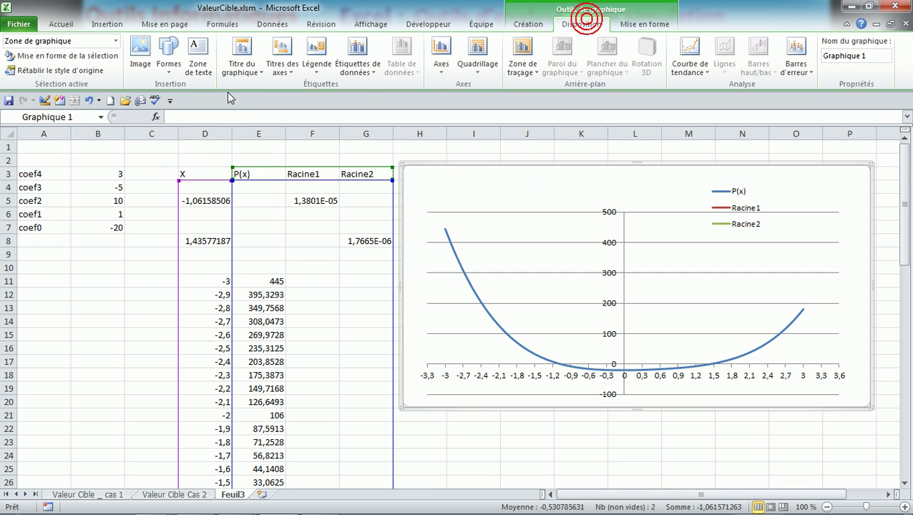
pyautogui.click(115, 41)
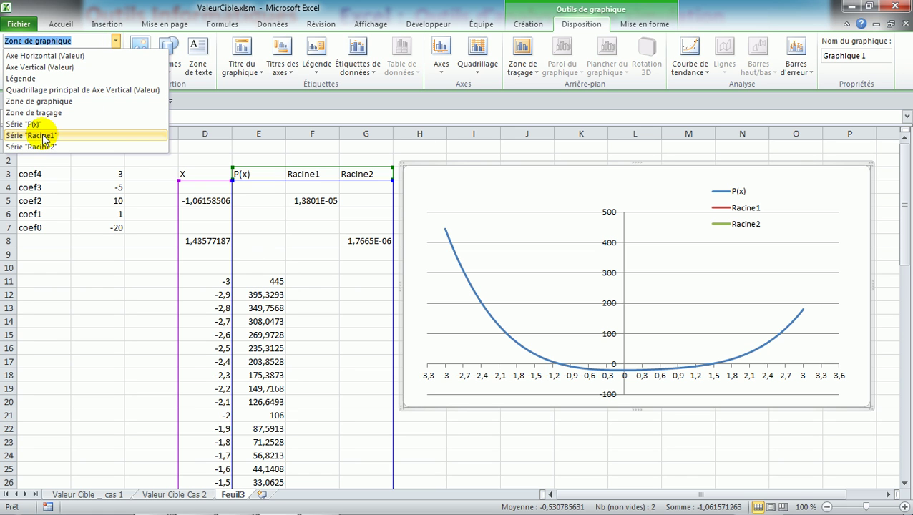
pyautogui.click(47, 135)
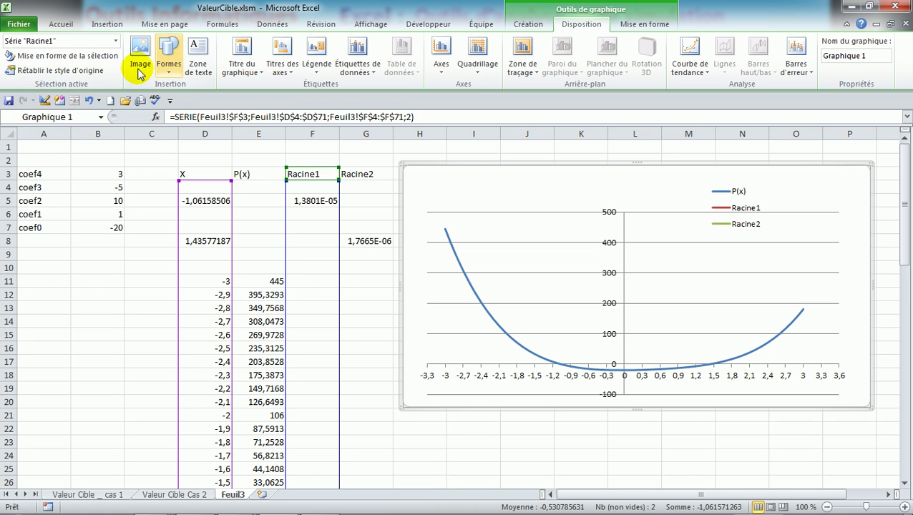
pyautogui.click(74, 59)
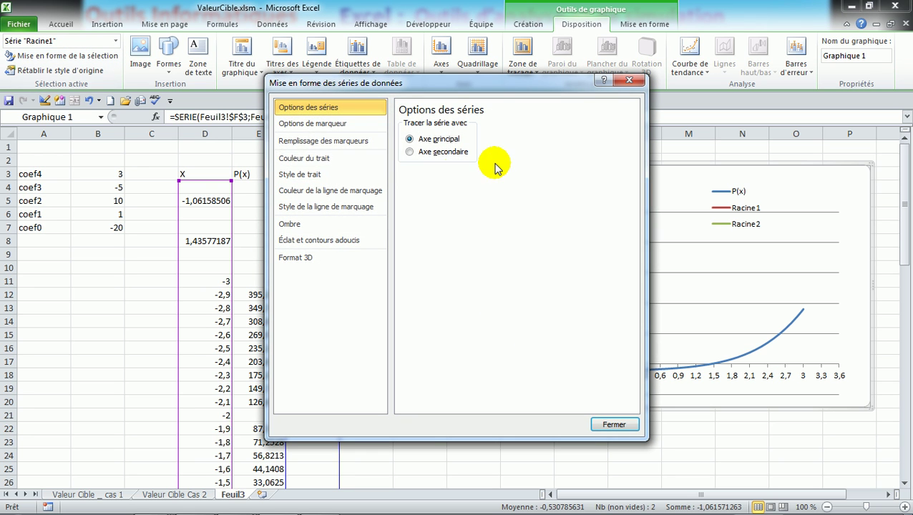
pyautogui.click(313, 123)
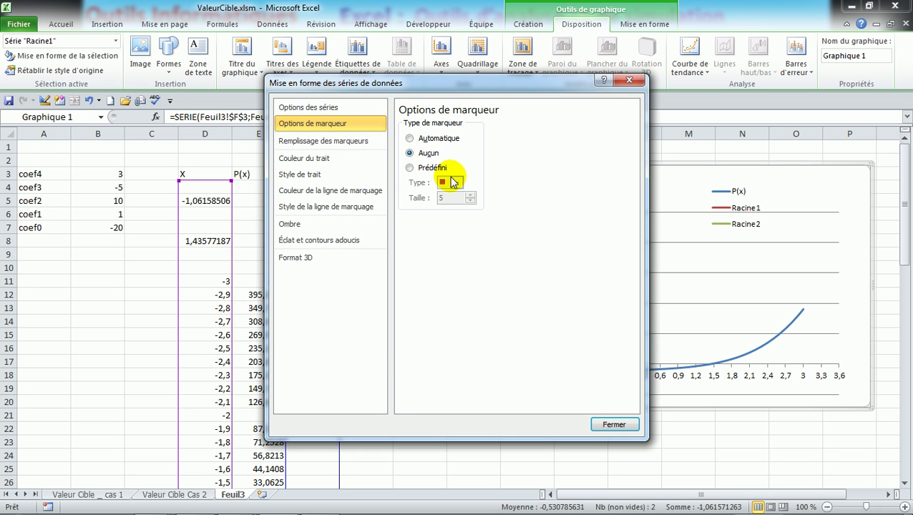
pyautogui.click(410, 167)
pyautogui.click(471, 195)
pyautogui.click(471, 195)
pyautogui.click(471, 195)
pyautogui.click(471, 195)
pyautogui.click(471, 195)
pyautogui.click(471, 195)
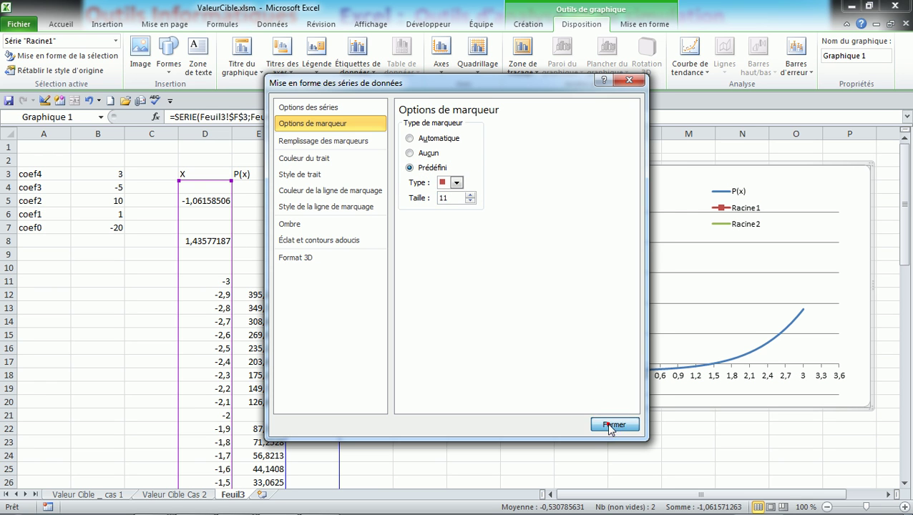
pyautogui.click(612, 425)
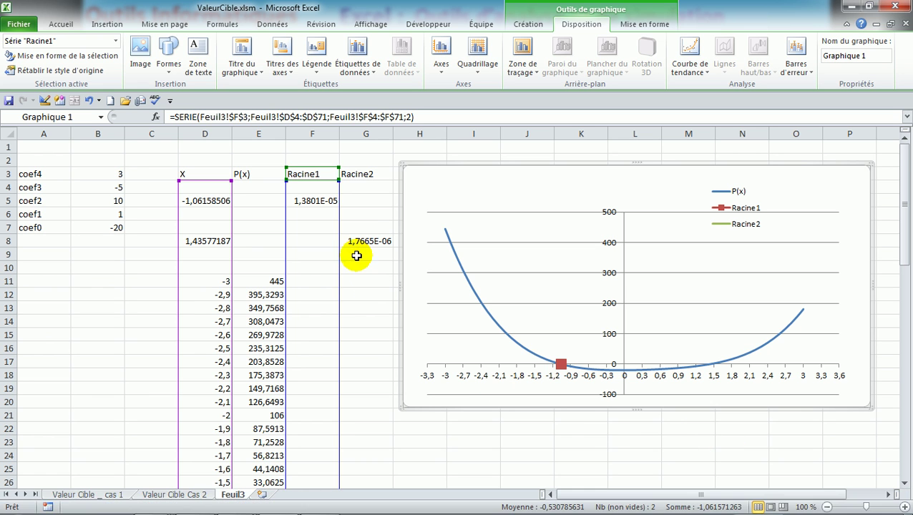
# Give the chart's Racine2 series a slightly enlarged predefined square marker, and deselect the chart
pyautogui.click(115, 40)
pyautogui.click(34, 147)
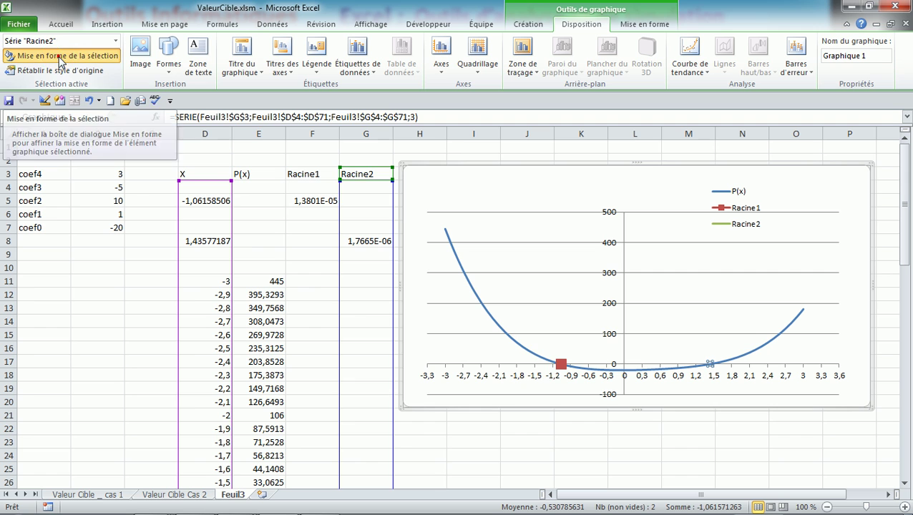
pyautogui.click(60, 58)
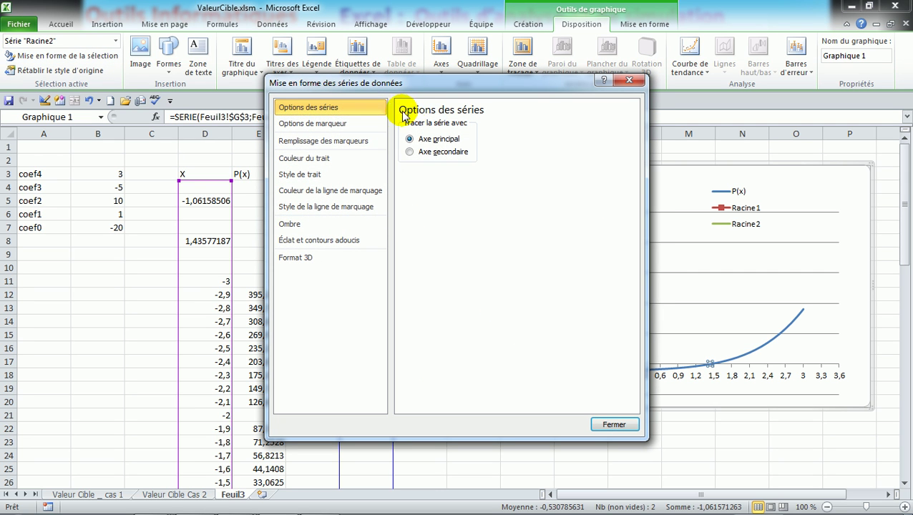
pyautogui.click(328, 126)
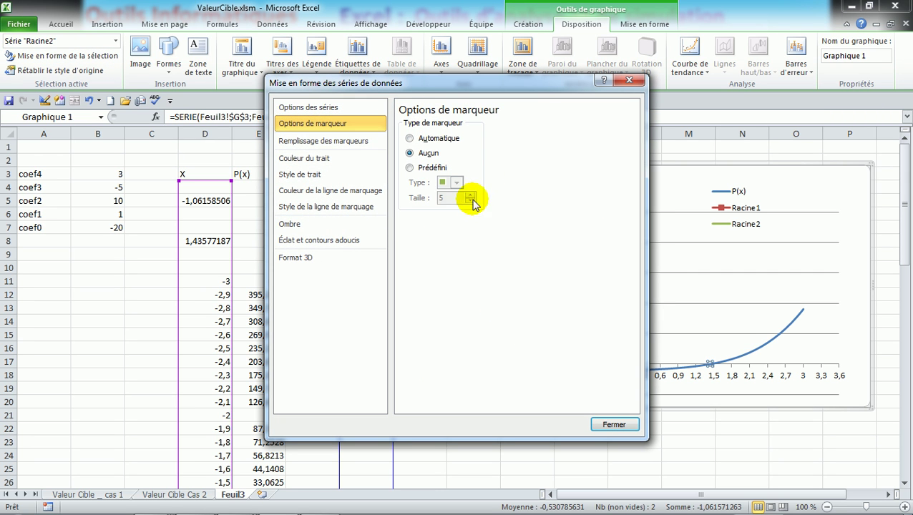
pyautogui.click(419, 168)
pyautogui.click(469, 195)
pyautogui.click(469, 194)
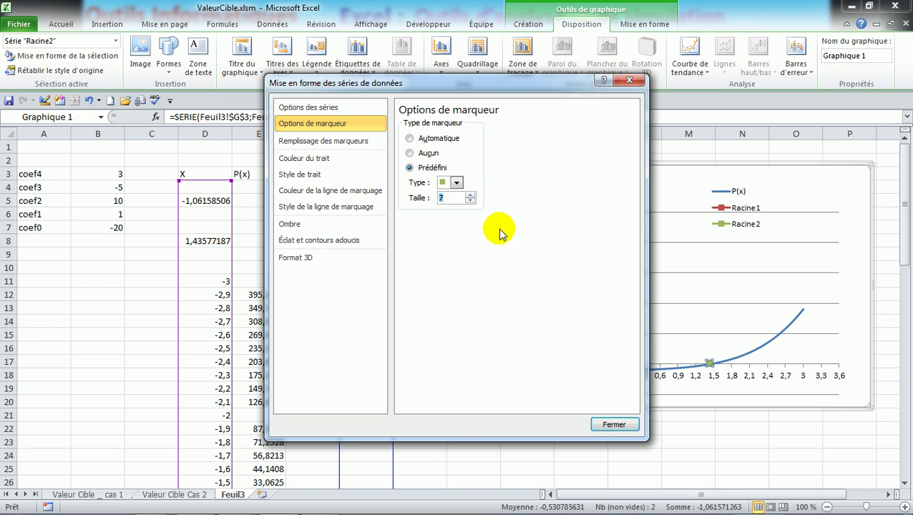
pyautogui.click(470, 194)
pyautogui.click(612, 426)
pyautogui.click(663, 458)
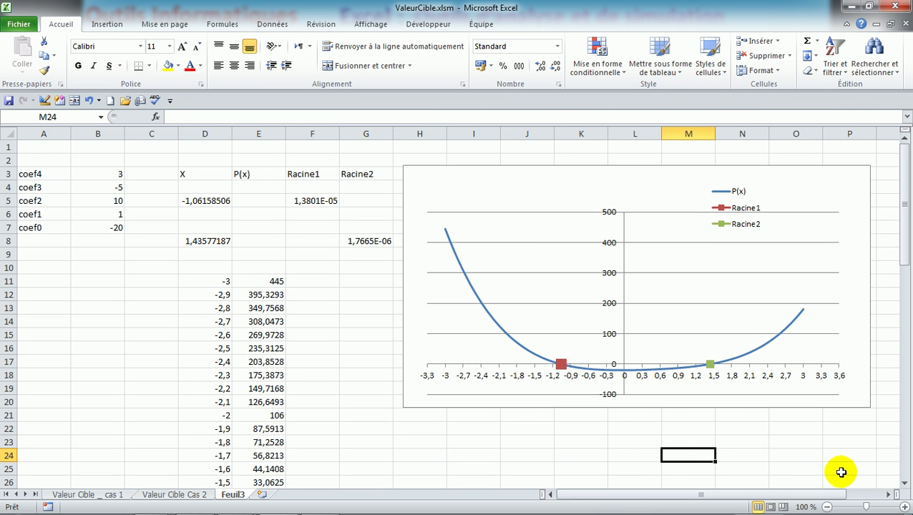